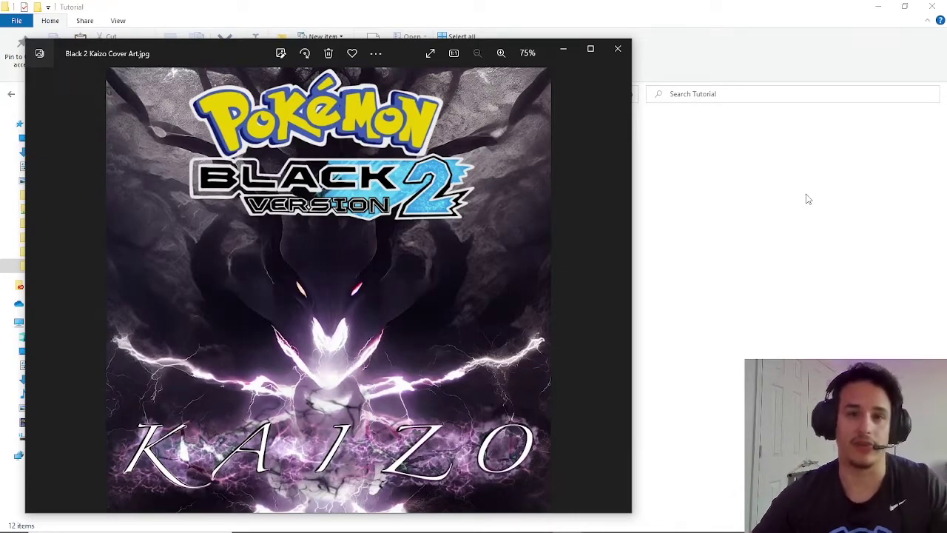
Step: Dismiss the cover art, look at Gen 5 Hacking Tools.zip in the Google Drive folder, and return to the Tutorial folder
key(alt+F4)
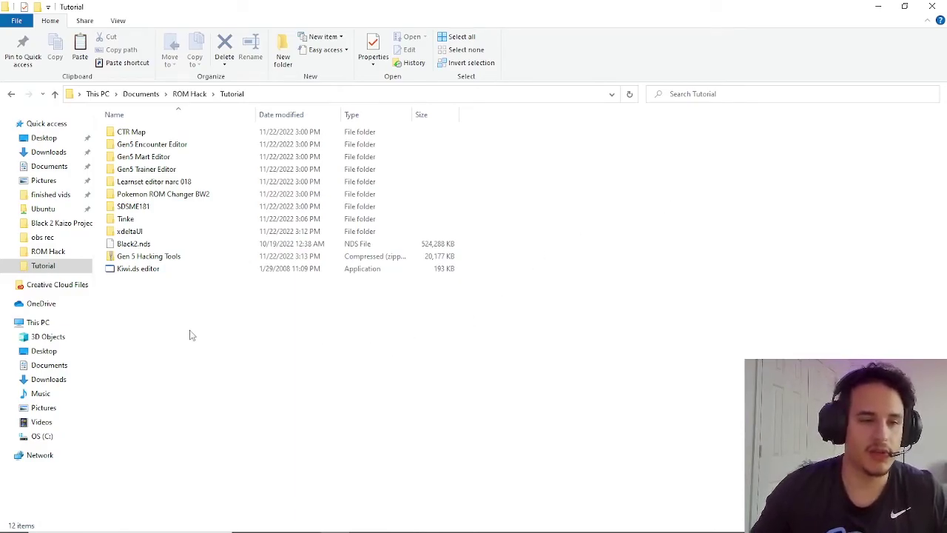
key(alt+Tab)
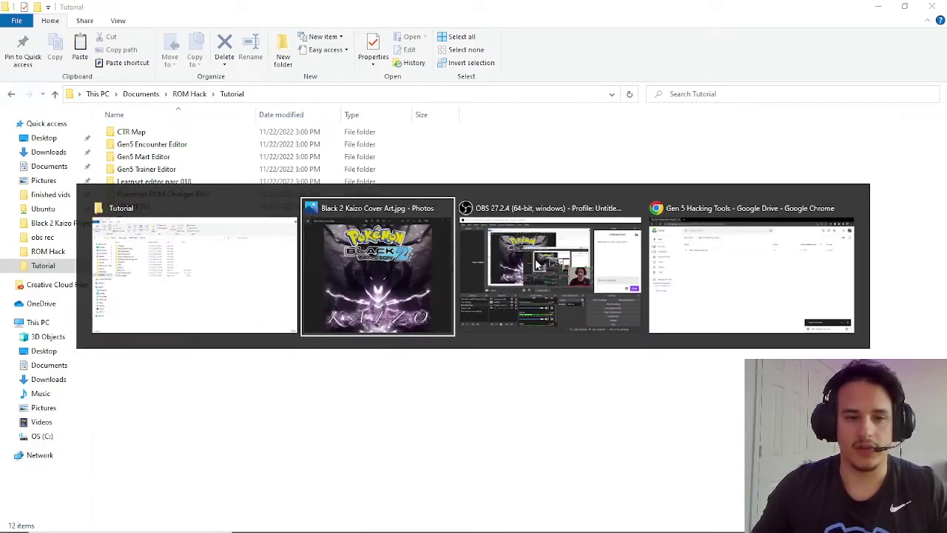
click(710, 269)
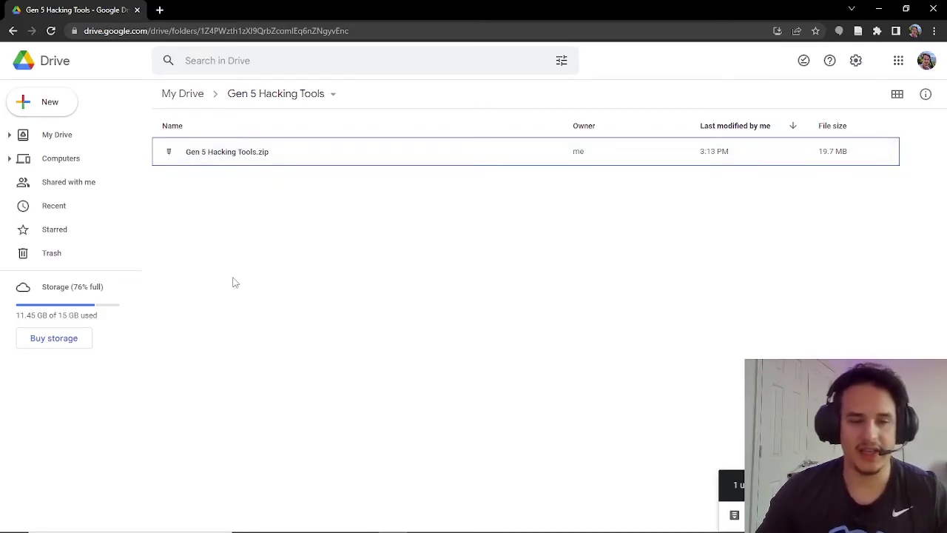
right_click(239, 171)
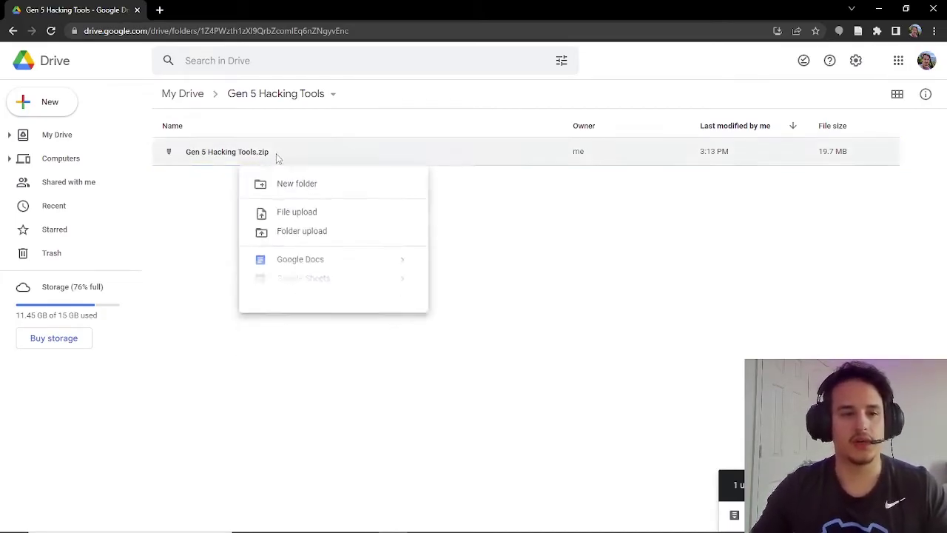
click(209, 236)
key(alt+Tab)
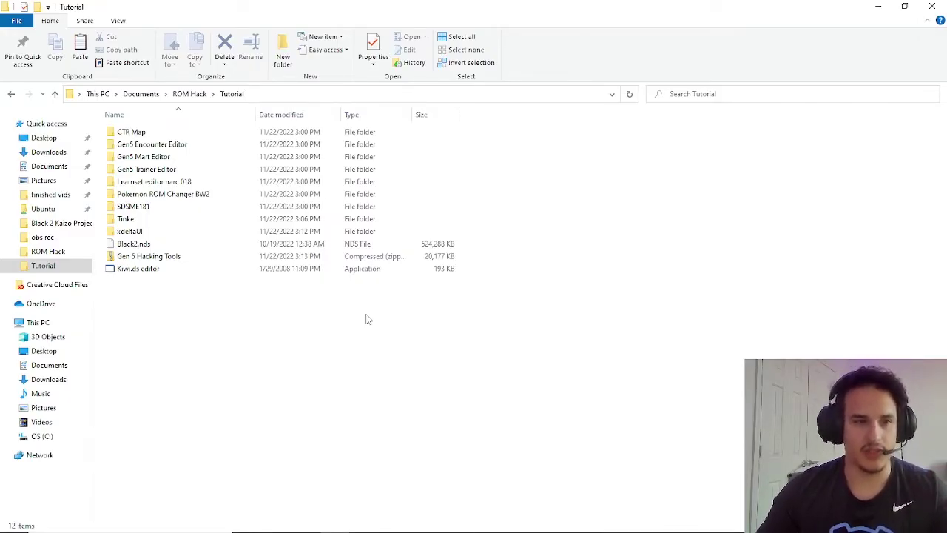
Step: Review the hacking tool folders and the Black2.nds ROM in the Tutorial folder
click(159, 145)
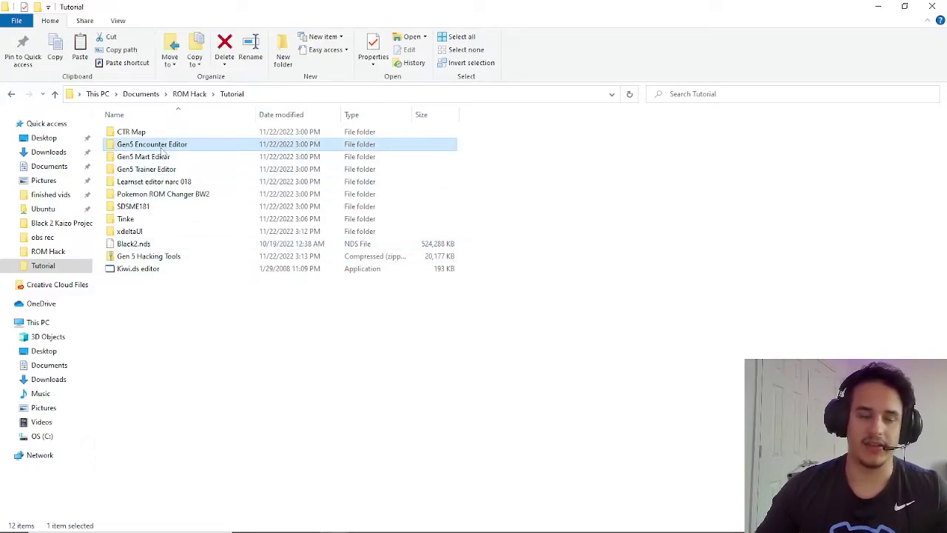
click(211, 134)
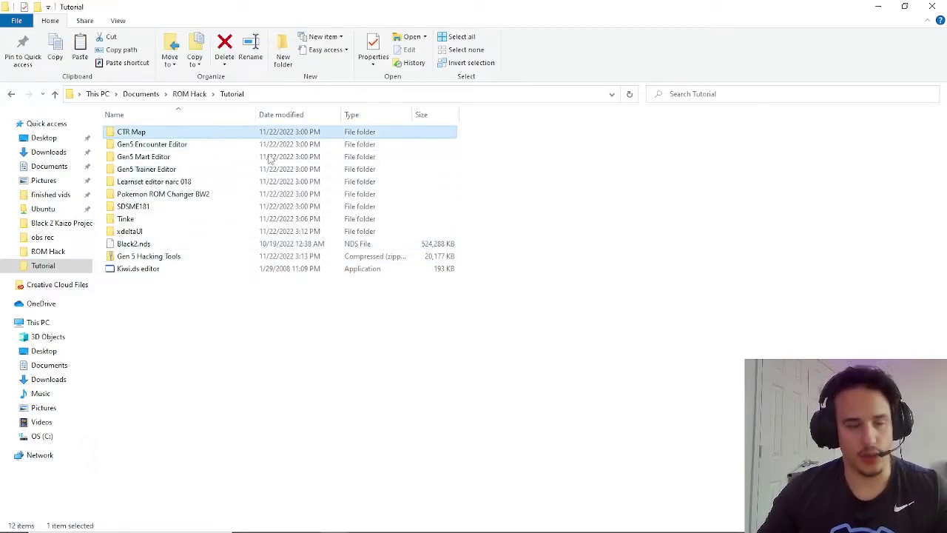
click(219, 195)
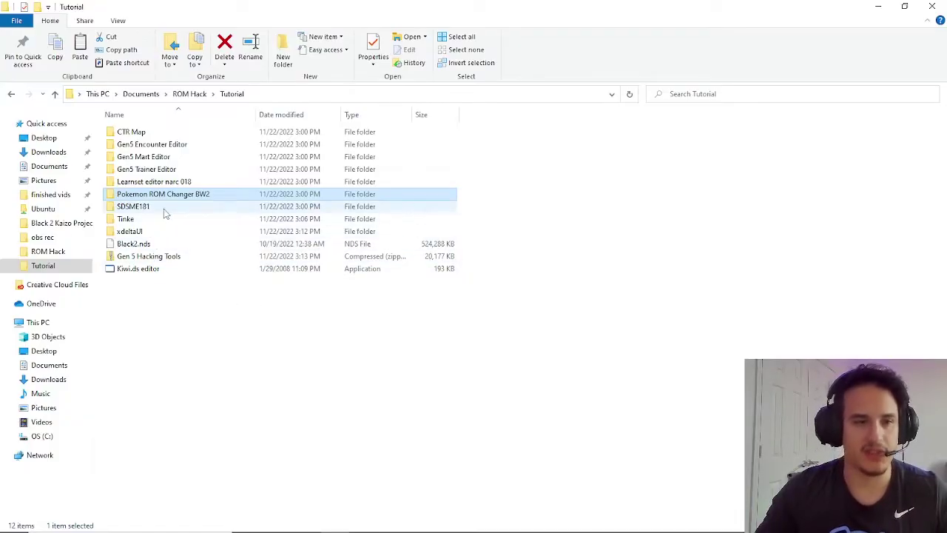
click(176, 168)
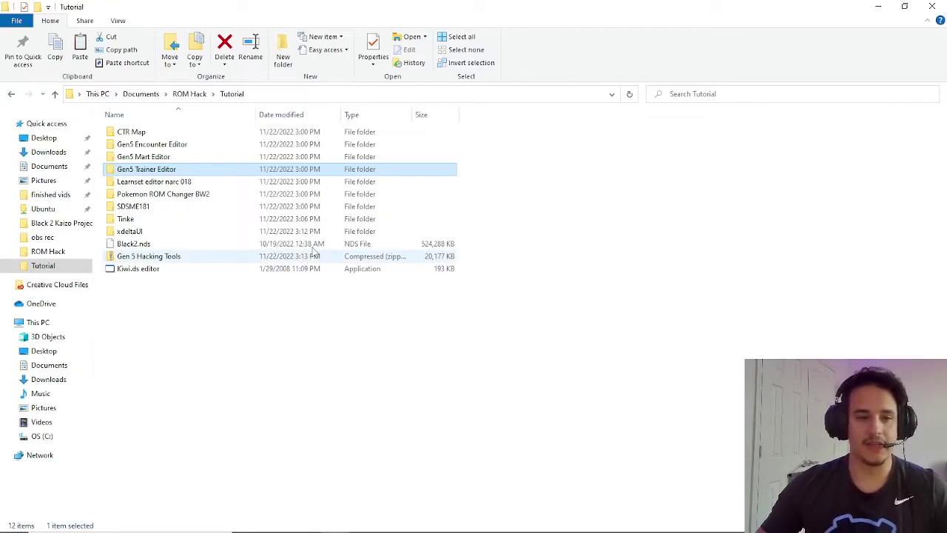
click(256, 244)
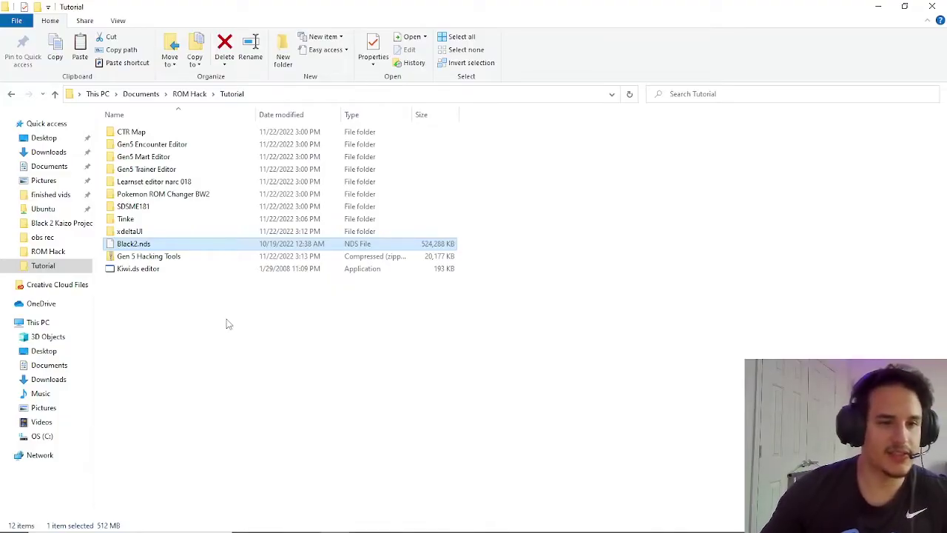
Step: Launch Tinke from its folder, load Black2.nds from the Tutorial folder, and move the Tinke window clear of the file list
click(147, 221)
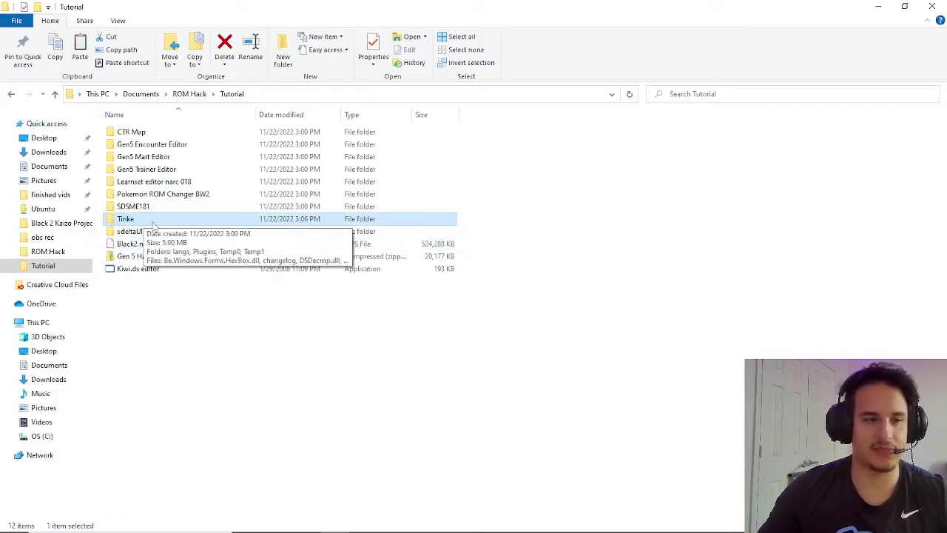
double_click(151, 220)
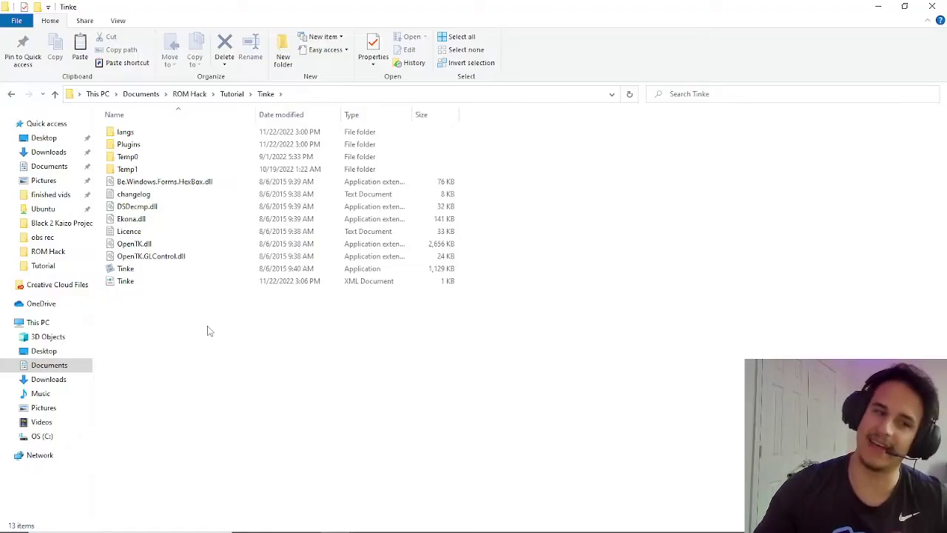
click(139, 271)
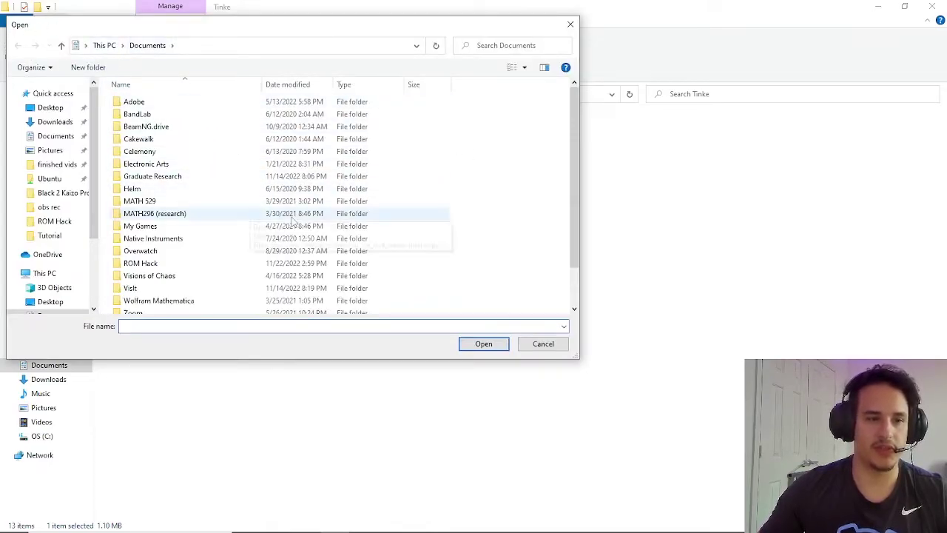
click(49, 235)
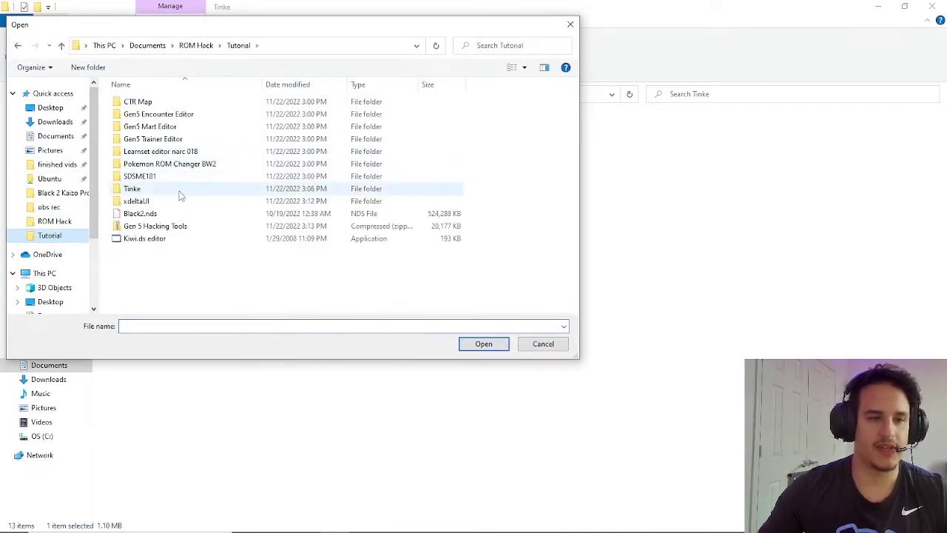
click(150, 214)
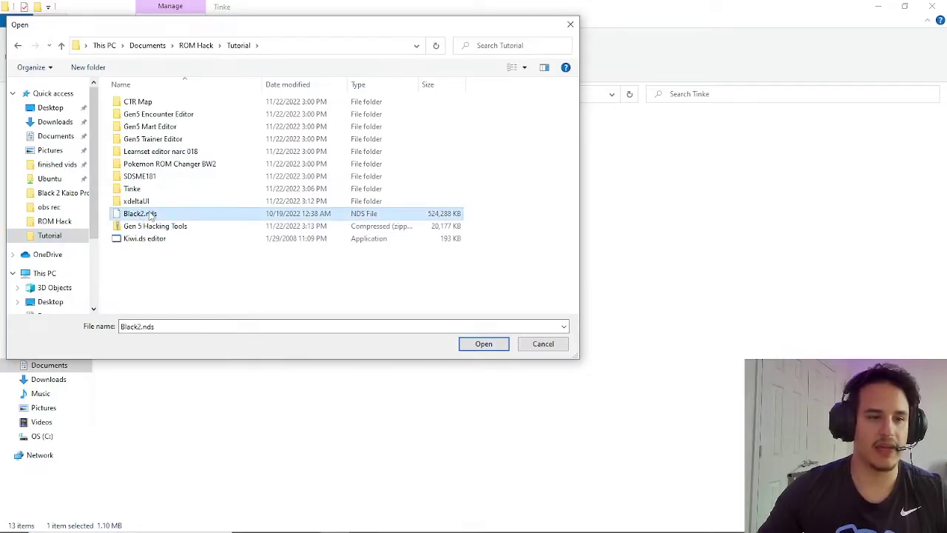
click(483, 344)
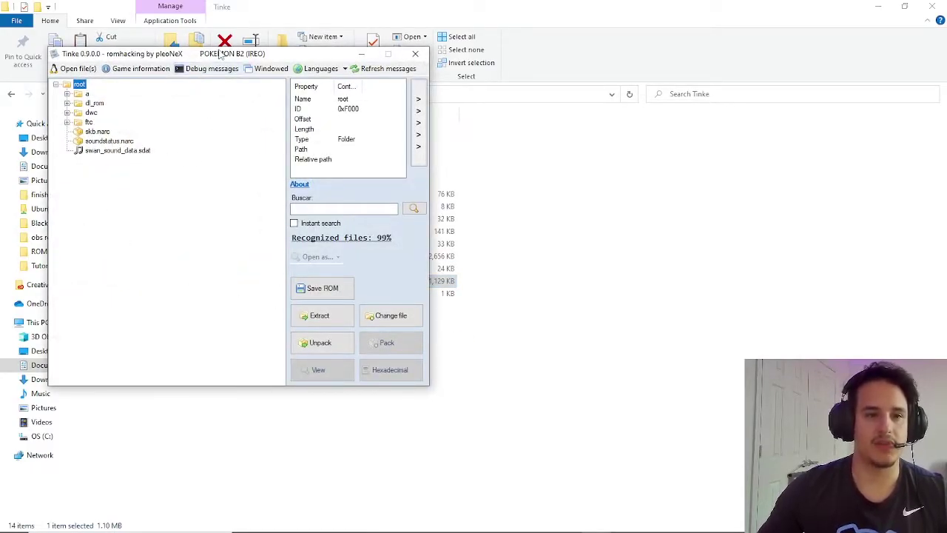
drag(220, 55, 536, 84)
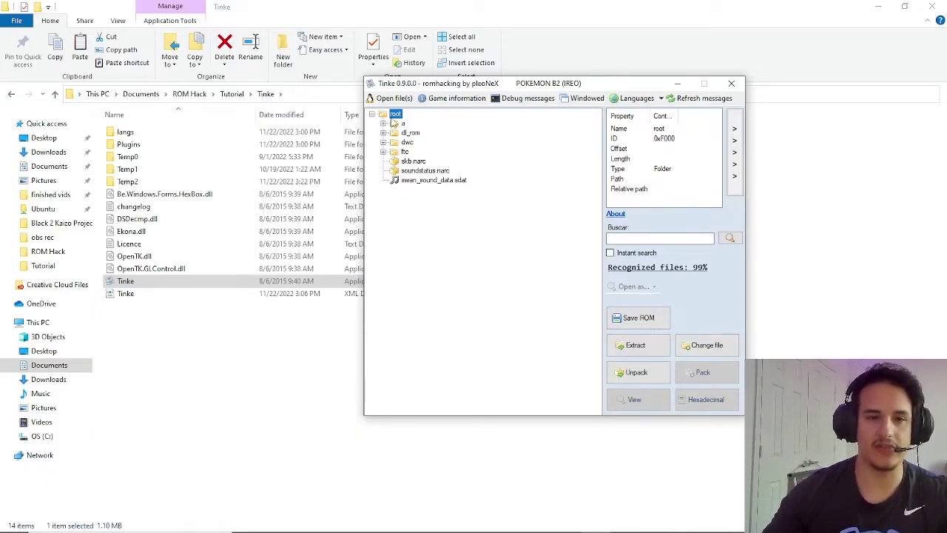
Step: Expand folder a and its subfolder 0 in the ROM's file tree, checking the contents of a/0/0
click(384, 122)
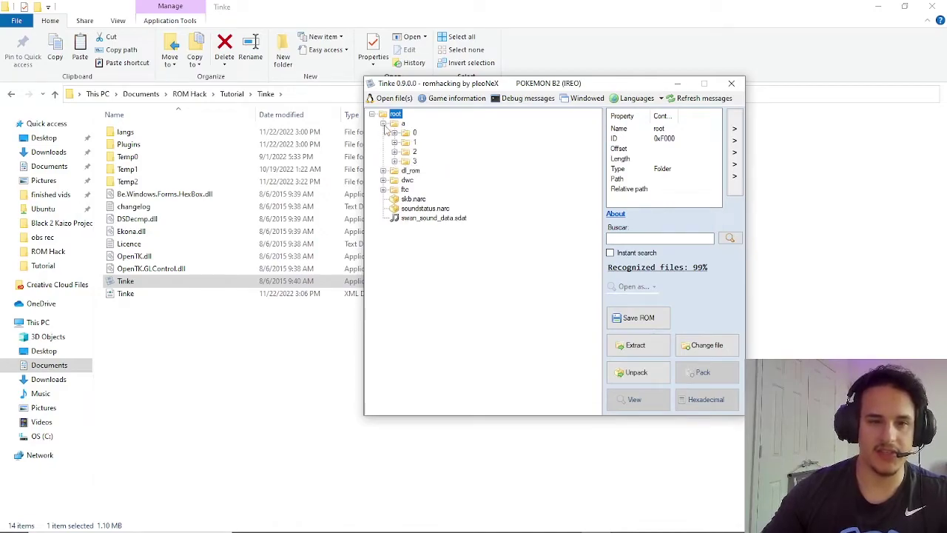
click(395, 133)
click(405, 142)
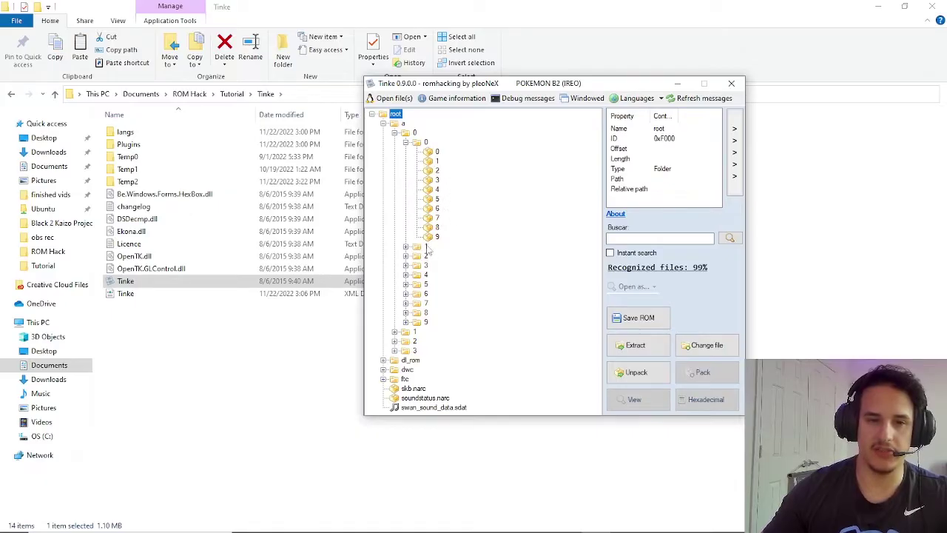
click(406, 142)
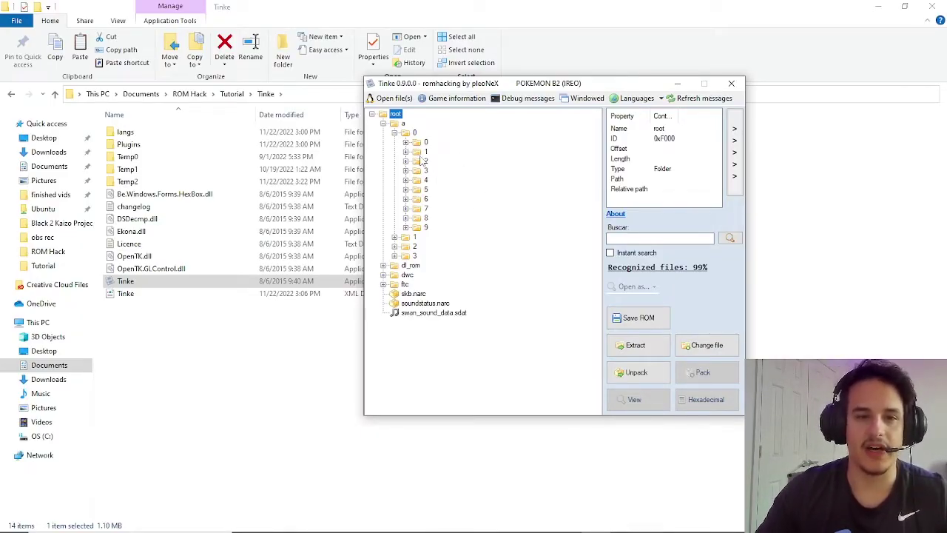
click(384, 123)
click(384, 124)
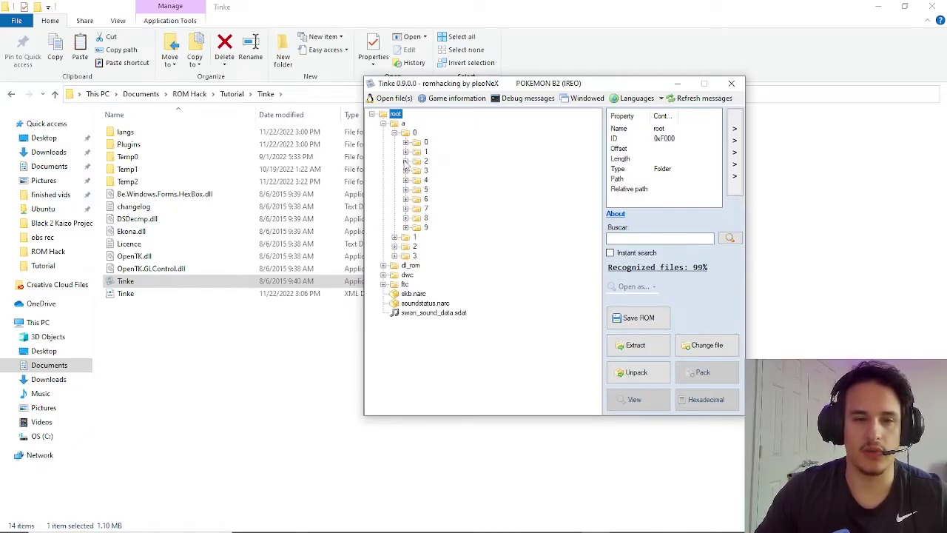
Step: Expand folder a/0/9 in the ROM's file tree and select file 1, checking its relative path
click(405, 227)
click(439, 246)
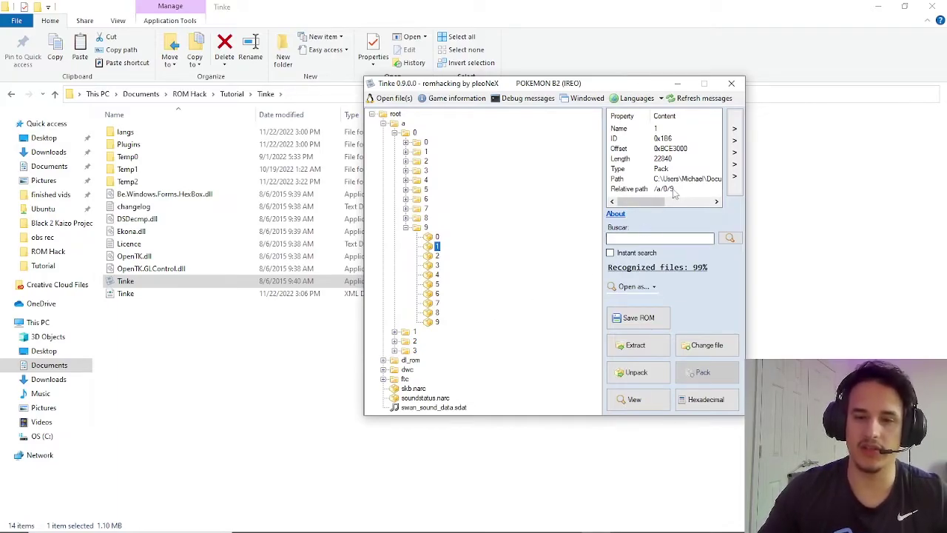
click(633, 190)
click(634, 194)
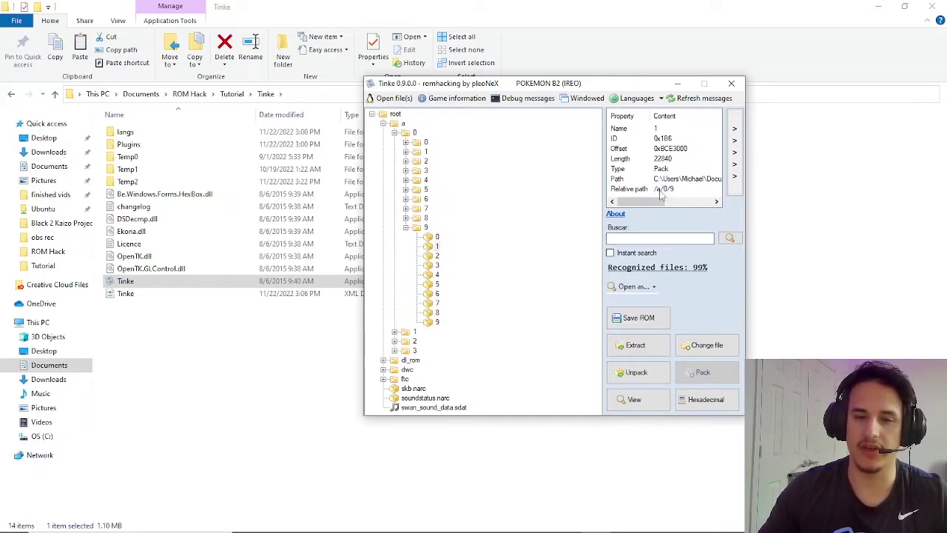
click(436, 247)
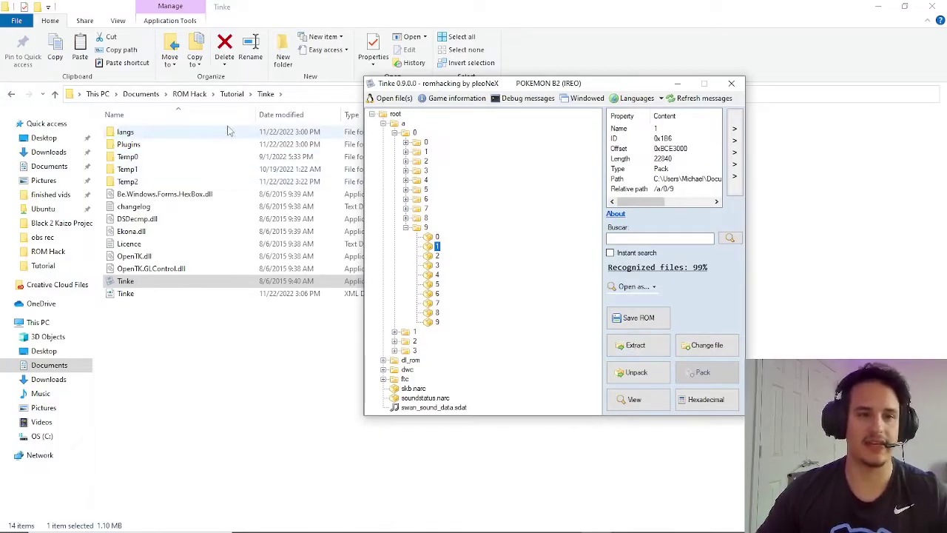
Step: Go back to the Tutorial folder in File Explorer and create a new folder named trdata
click(225, 96)
click(224, 93)
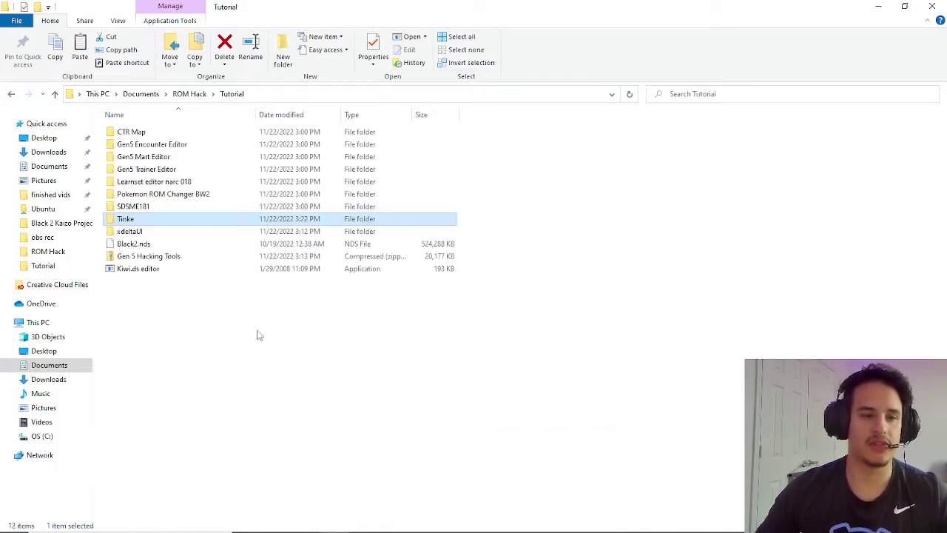
right_click(210, 320)
mouse_move(259, 460)
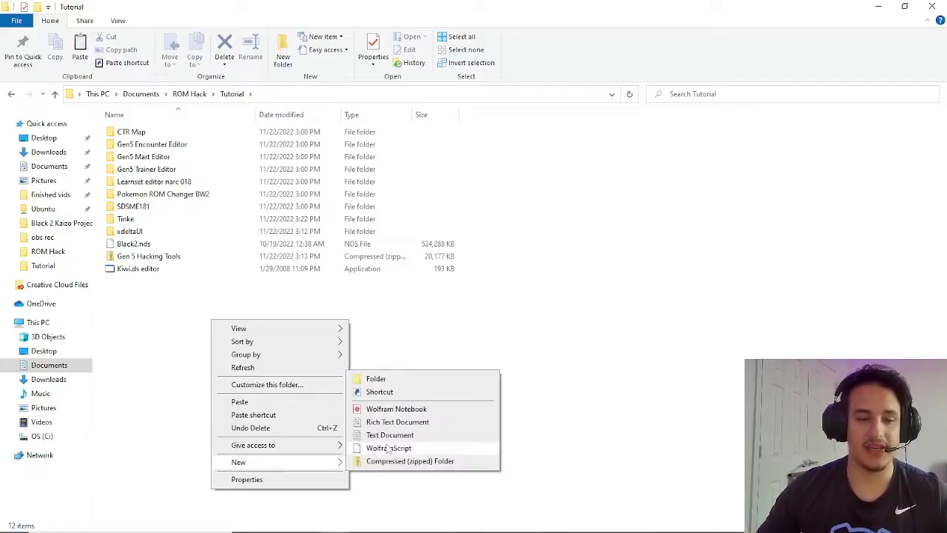
click(378, 379)
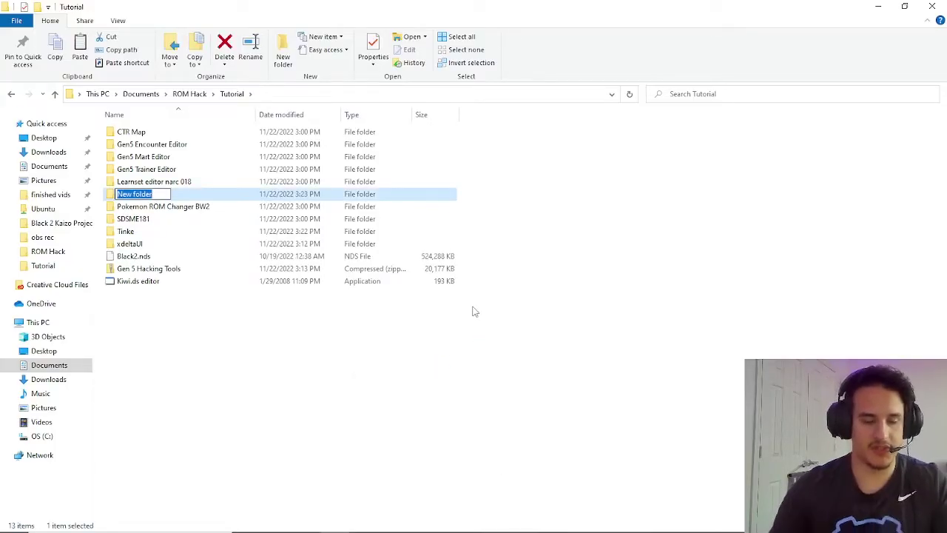
text(trad)
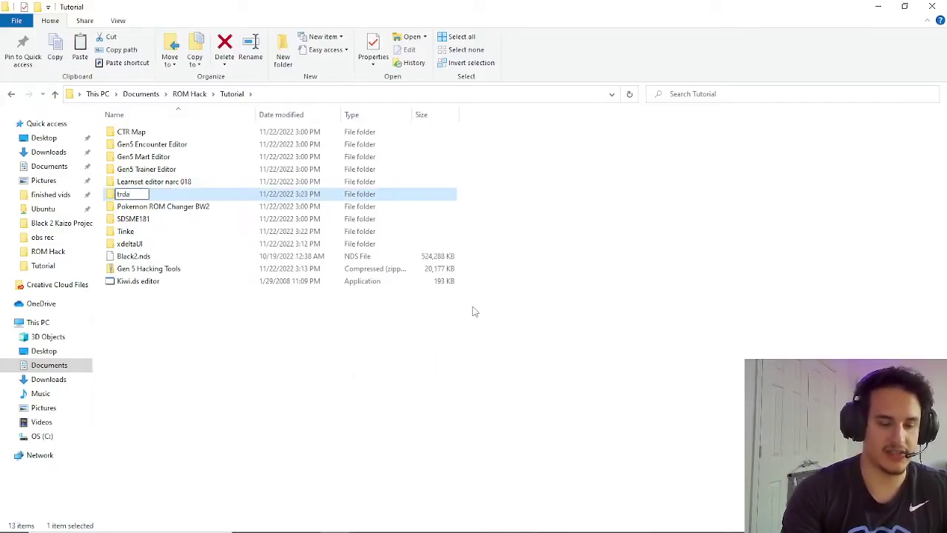
text(ta)
click(477, 317)
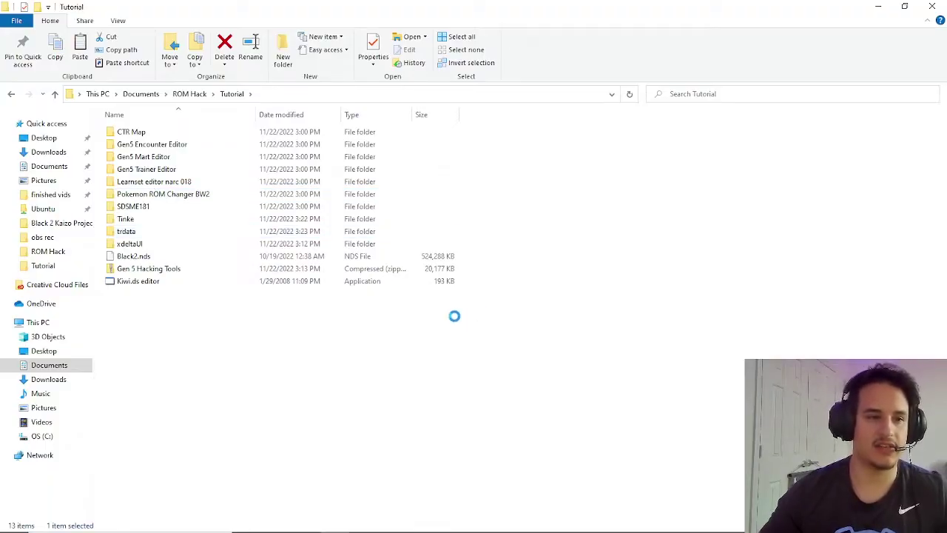
Step: Create another new folder named trpoke in the Tutorial folder
right_click(247, 361)
mouse_move(310, 498)
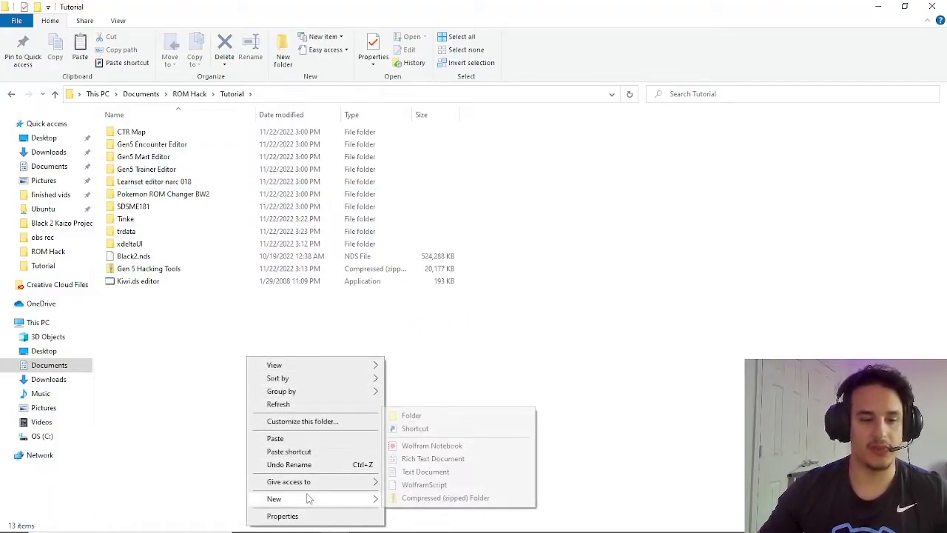
click(429, 415)
text(t)
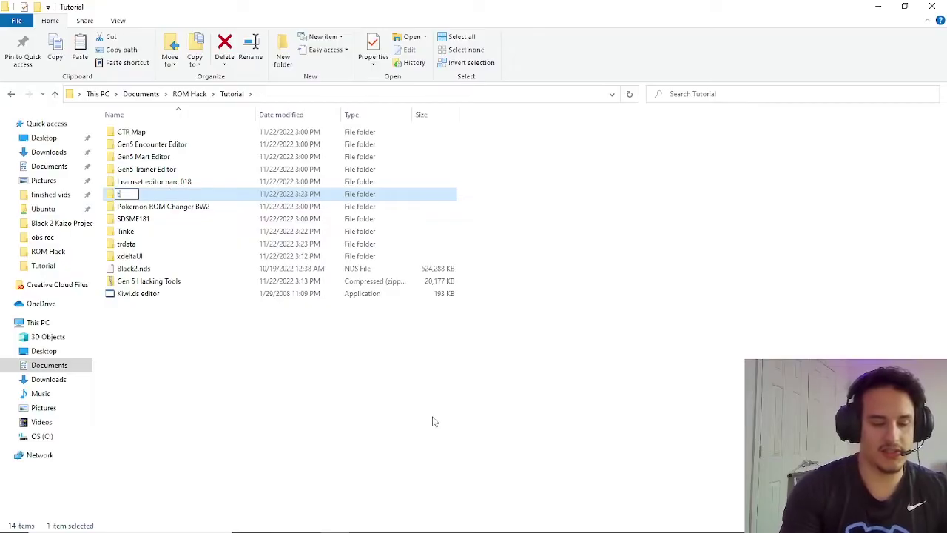
text(rpoke)
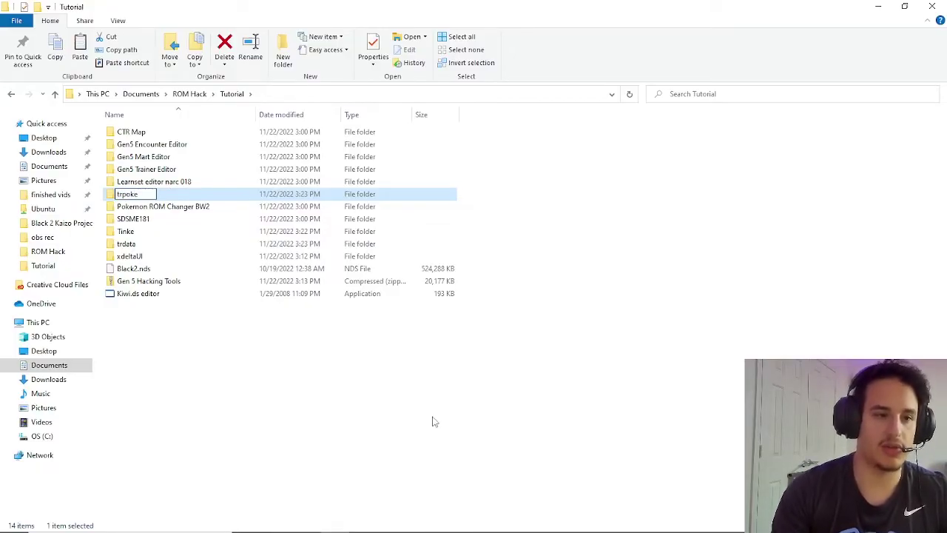
key(Return)
click(239, 340)
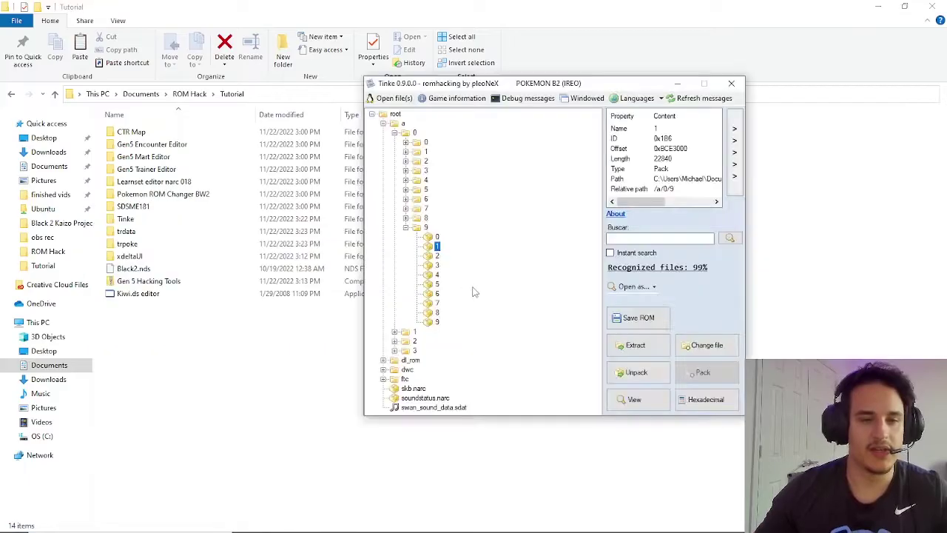
Step: Extract file 1 from a/0/9 into the Tutorial folder's trdata subfolder, saving it as trdata.narc
key(alt+Tab)
click(650, 350)
key(alt+Tab)
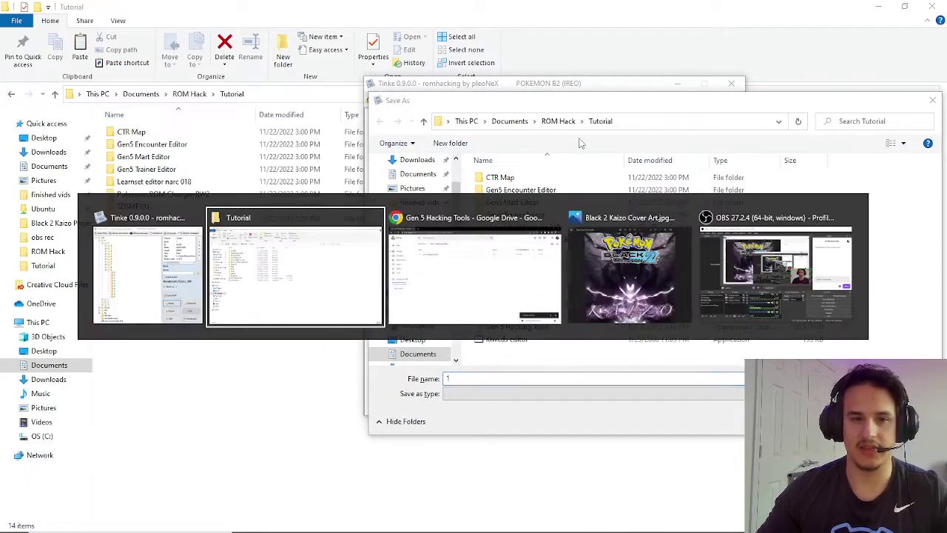
click(332, 244)
key(alt+Tab)
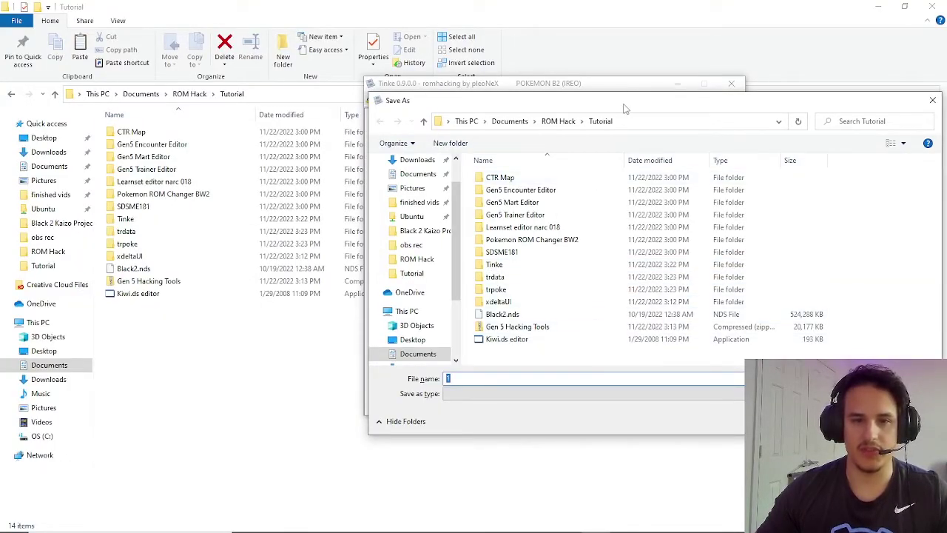
drag(623, 108, 579, 144)
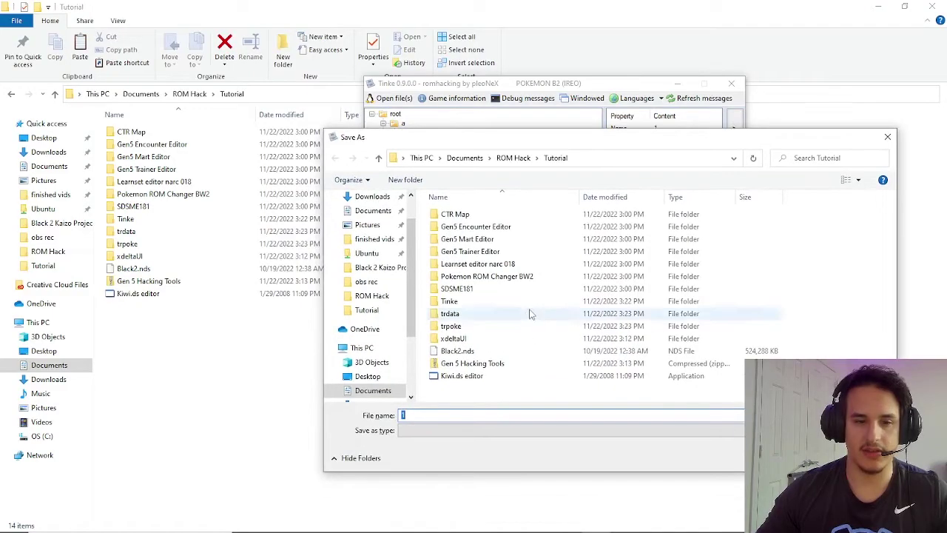
double_click(464, 314)
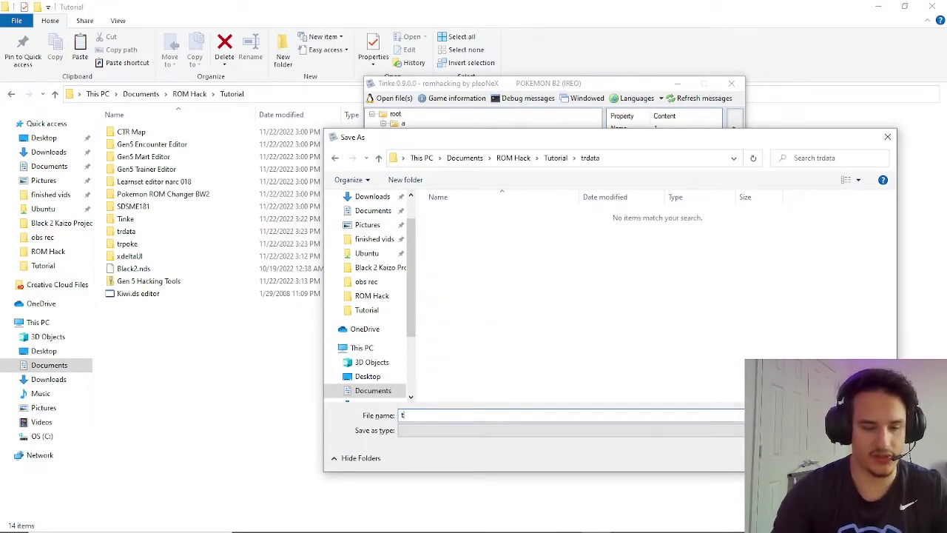
text(trdata)
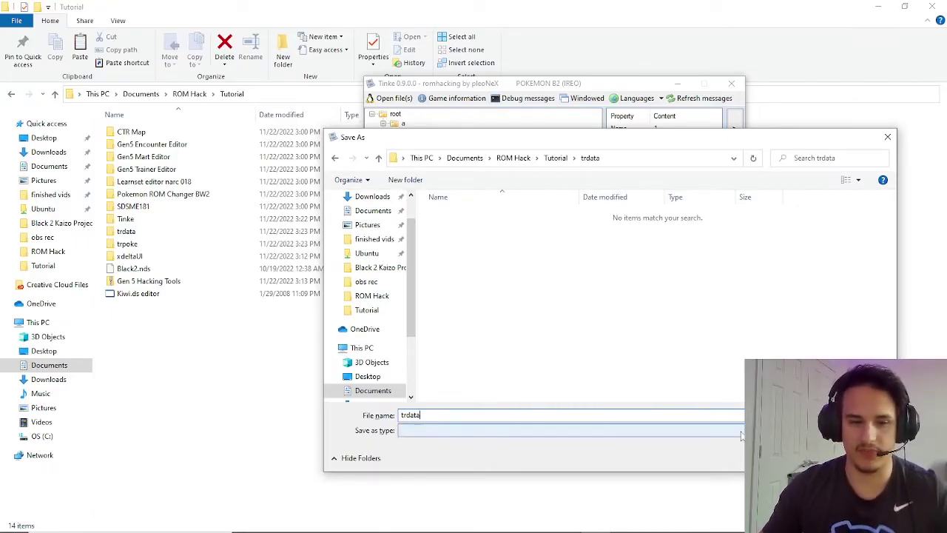
text(.narc)
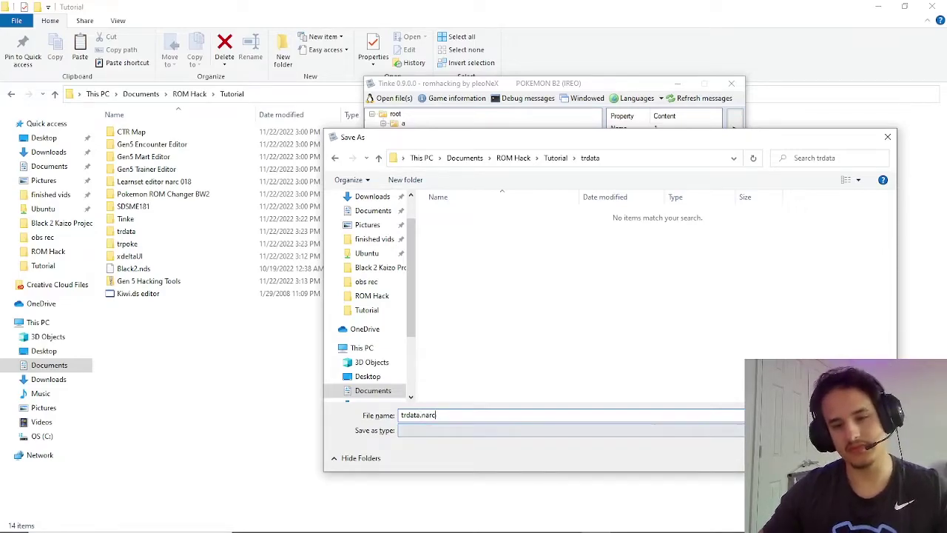
key(Return)
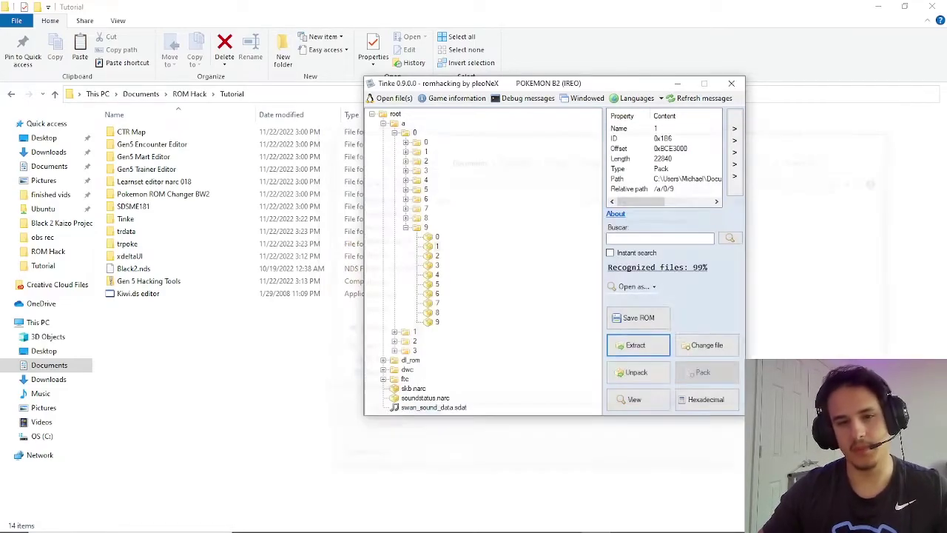
Step: Extract file 2 from a/0/9 into the Tutorial folder's trpoke subfolder, saving it as trpoke.narc
click(436, 256)
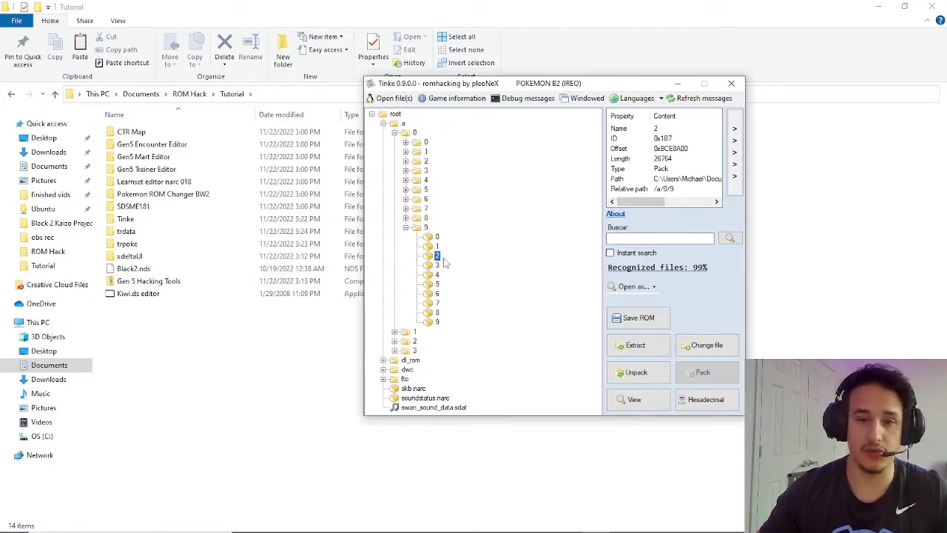
click(632, 345)
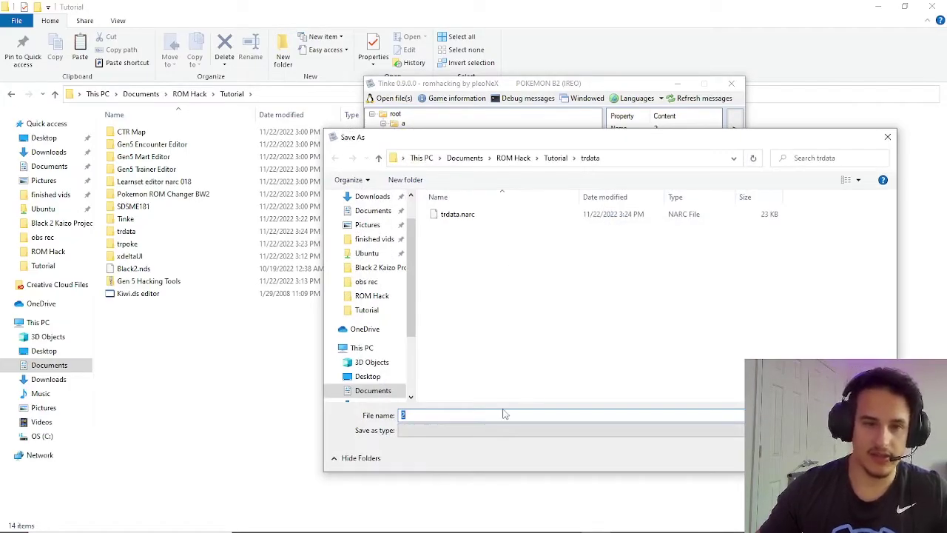
click(556, 157)
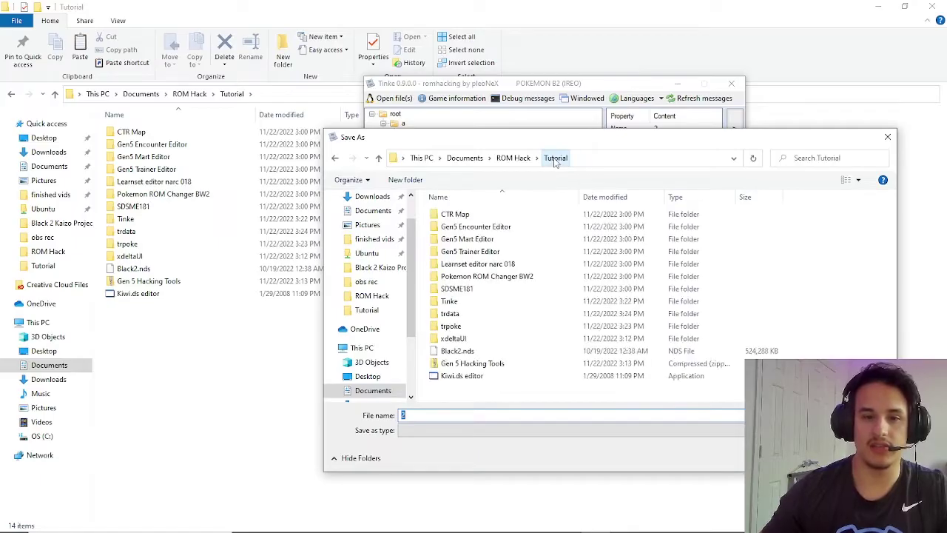
double_click(451, 325)
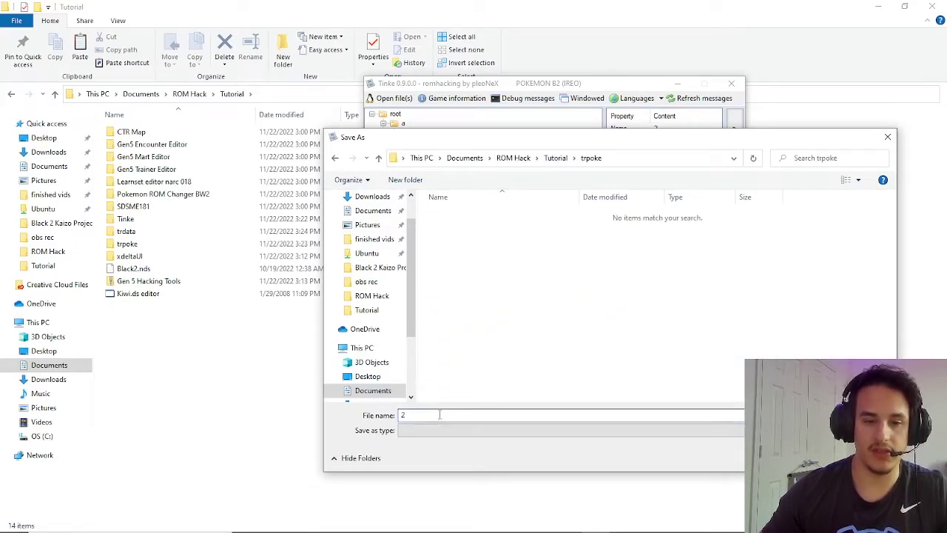
text(trpoke.narc)
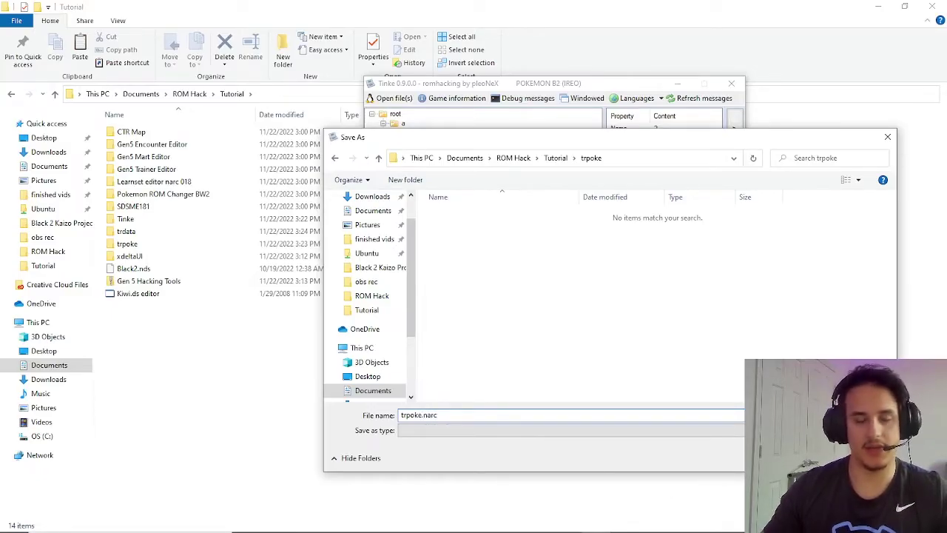
key(Return)
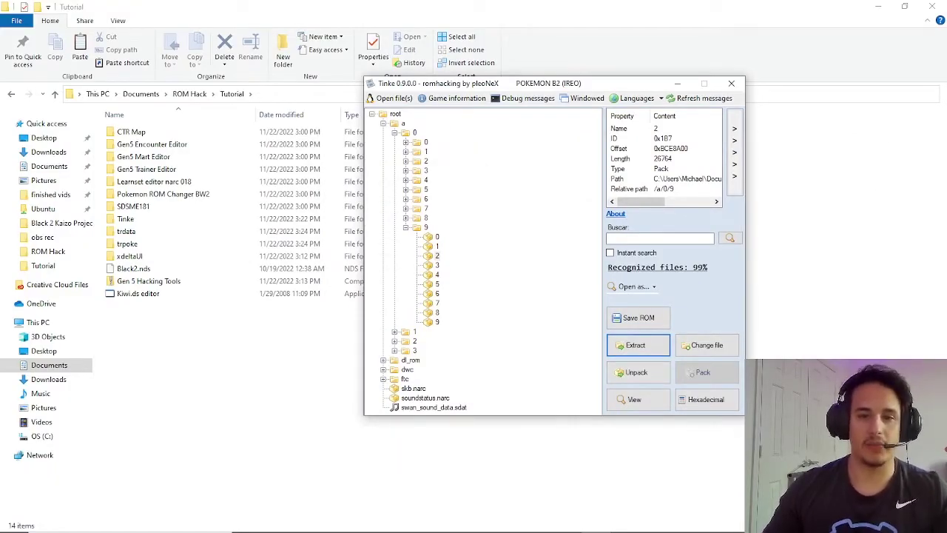
Step: Close Tinke and launch Kiwi.ds editor from the Tutorial folder, placing its window clear of the file list
drag(608, 88, 539, 81)
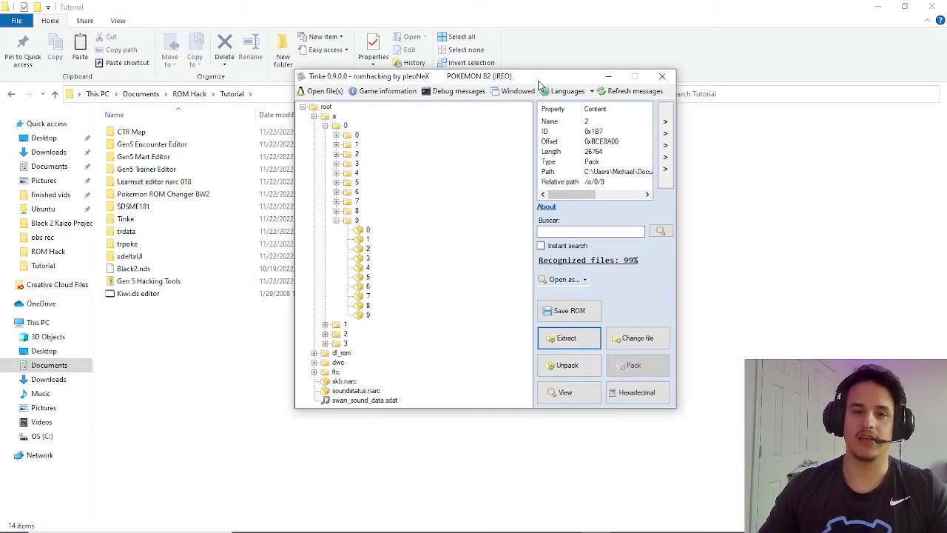
click(663, 77)
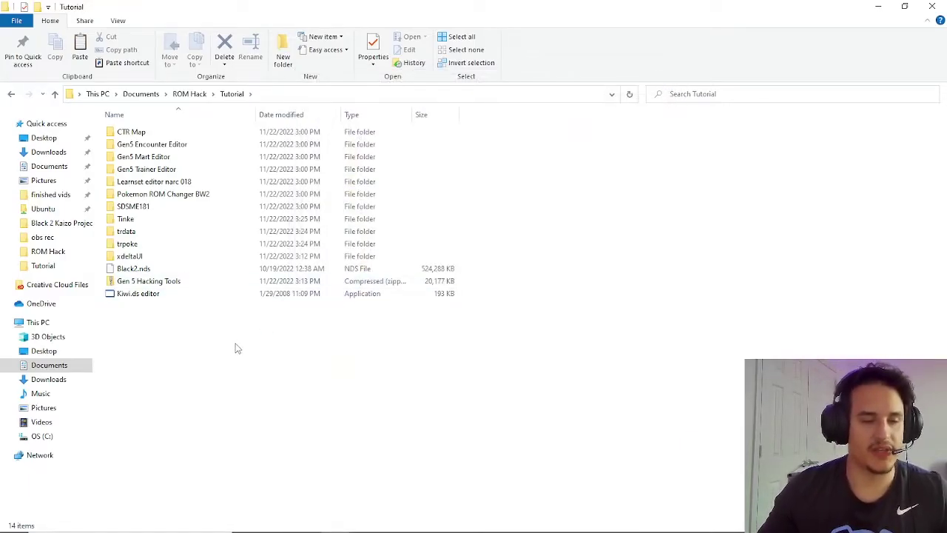
double_click(165, 295)
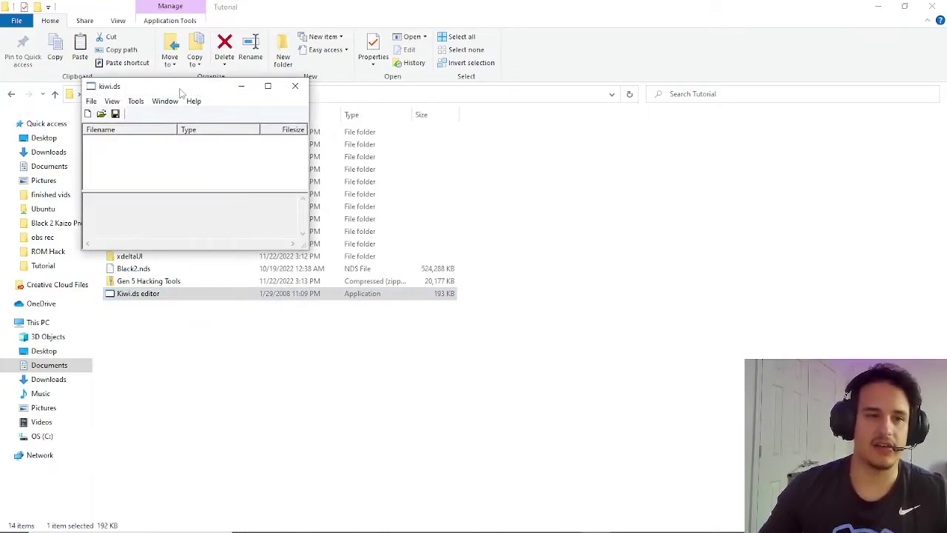
drag(181, 90, 654, 172)
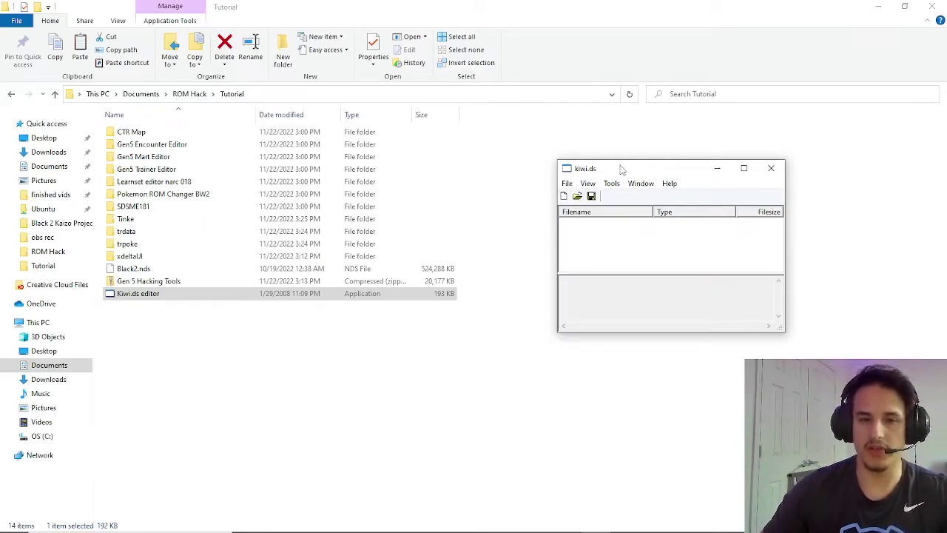
drag(615, 165, 560, 144)
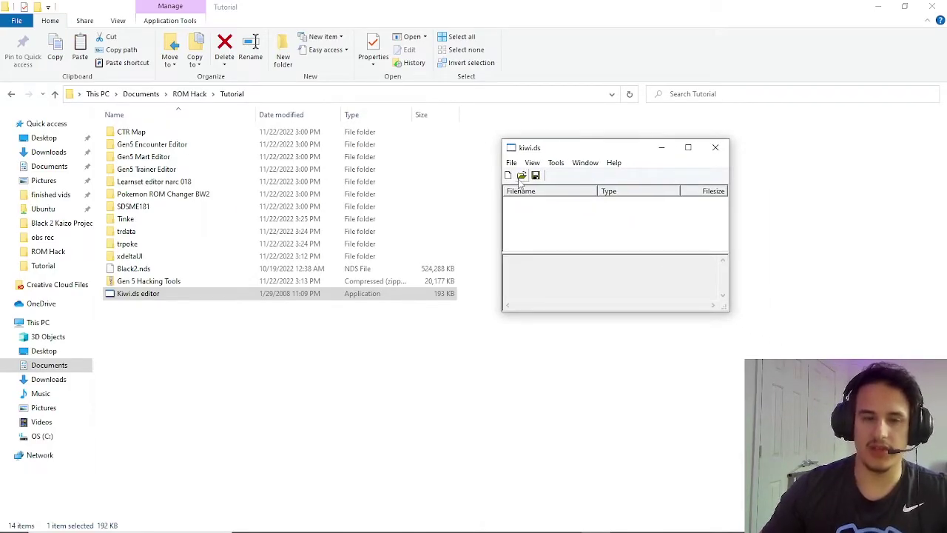
Step: Open trdata.narc from the trdata folder in kiwi.ds, showing all file types to find it
click(522, 177)
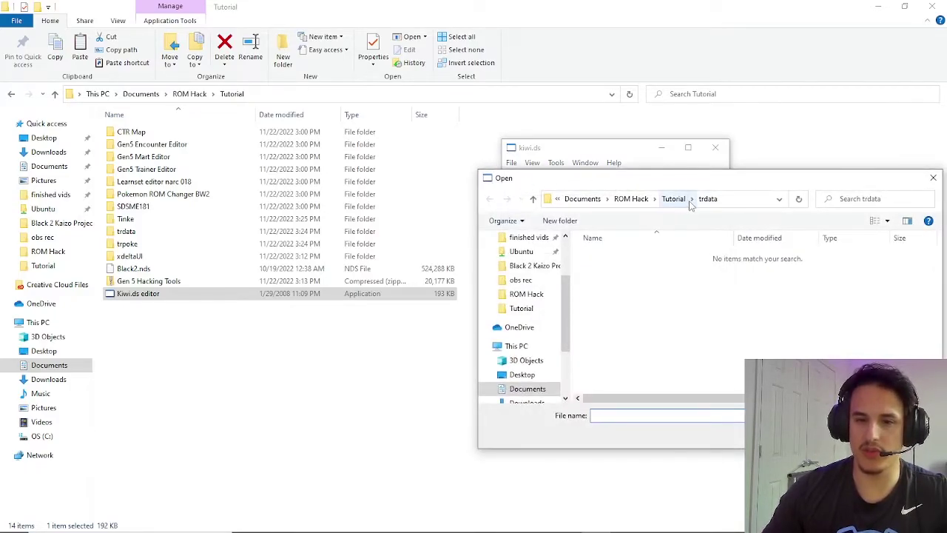
drag(740, 188, 649, 194)
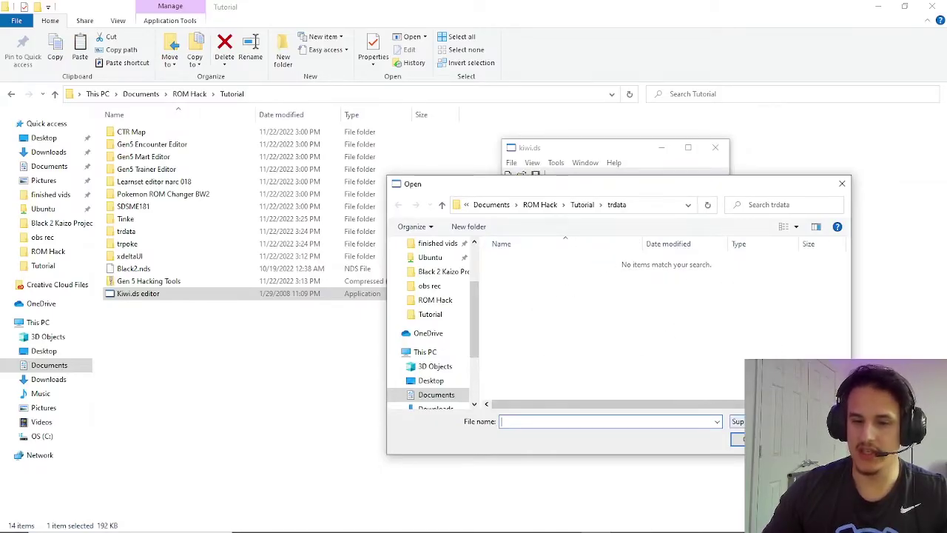
click(784, 420)
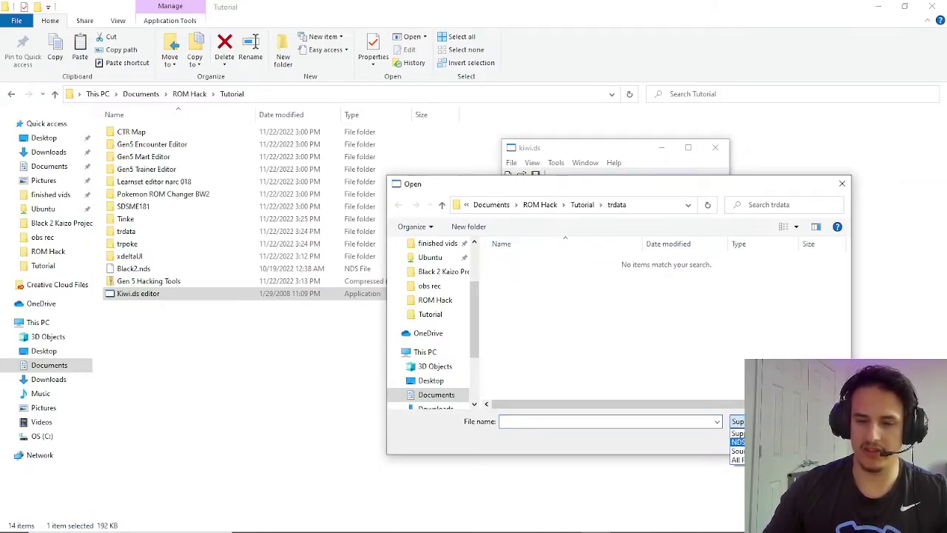
click(737, 459)
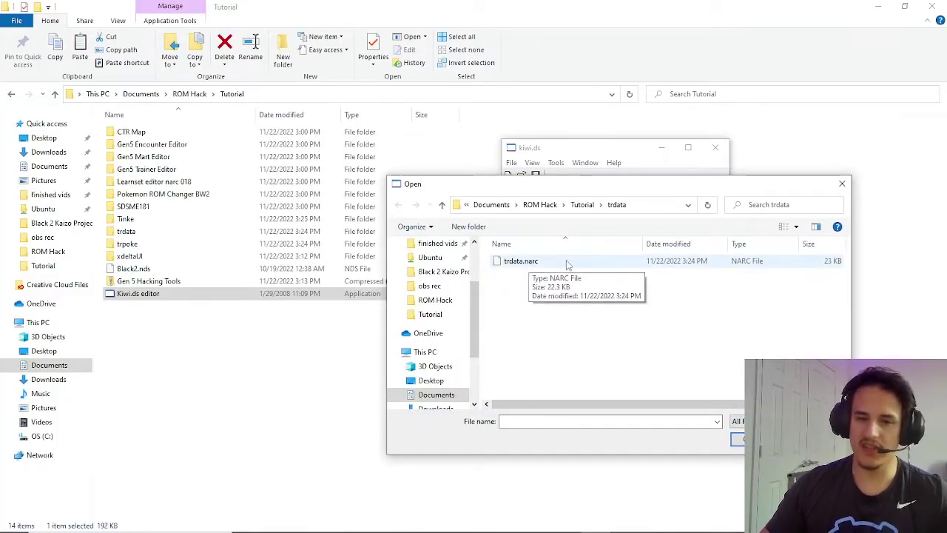
click(565, 263)
double_click(566, 261)
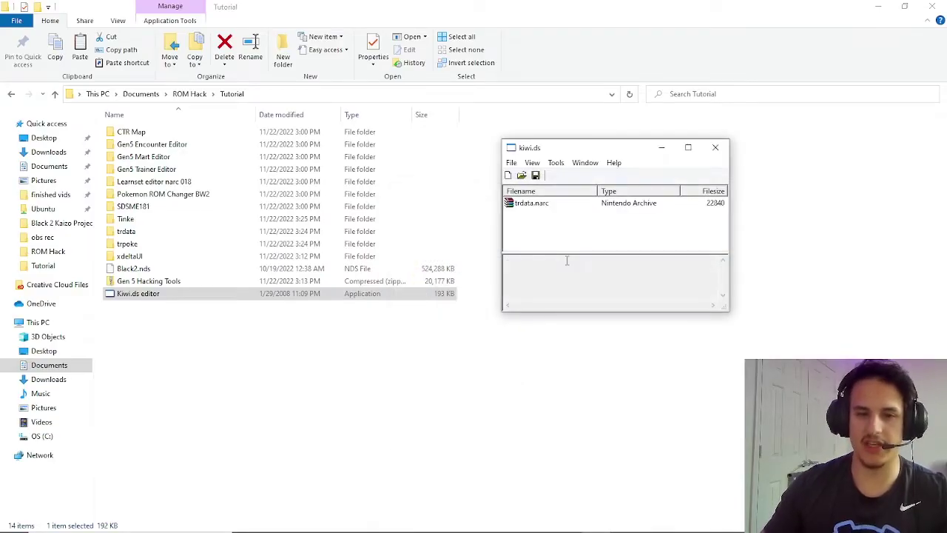
Step: Open trdata.narc in the Archive Browser and expand it to examine the files it contains
click(513, 207)
double_click(511, 207)
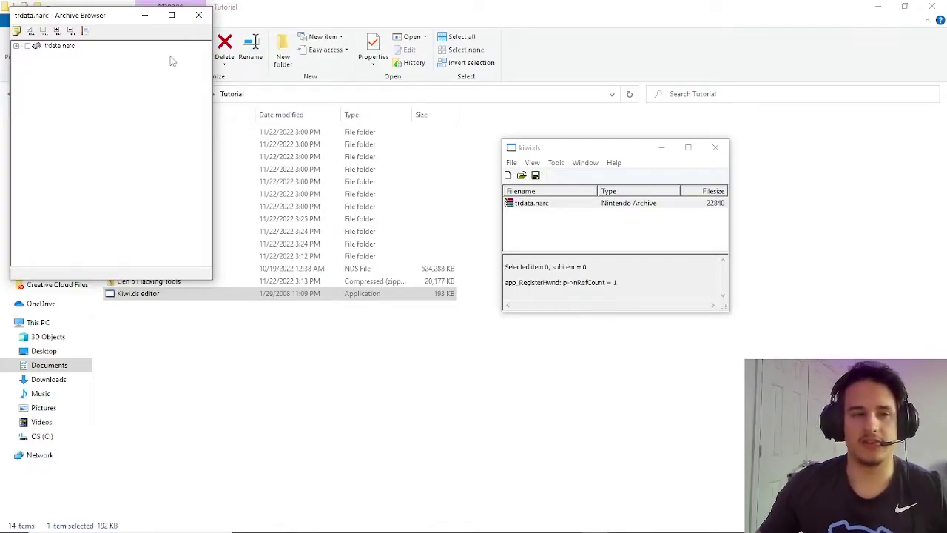
drag(60, 21, 341, 171)
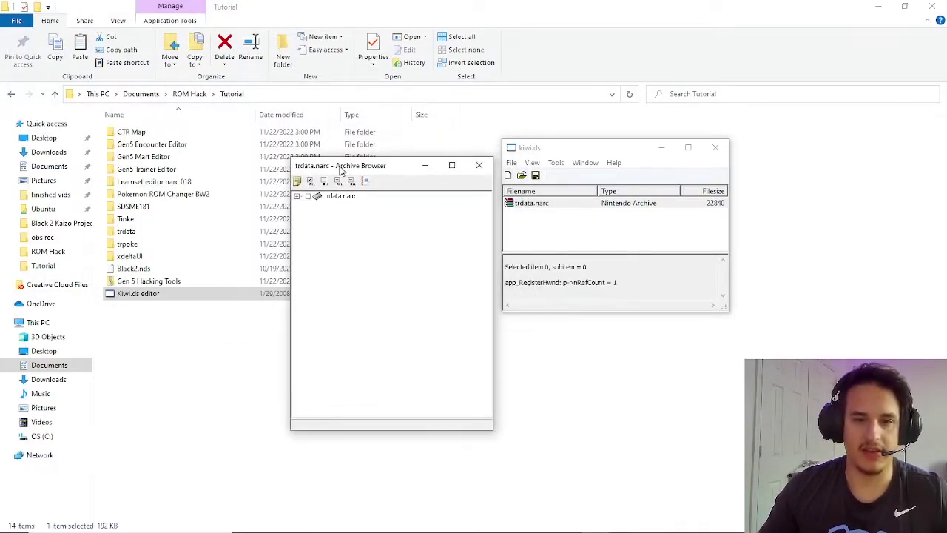
click(296, 197)
mouse_move(487, 211)
mouse_down()
mouse_move(488, 404)
mouse_move(487, 207)
mouse_up()
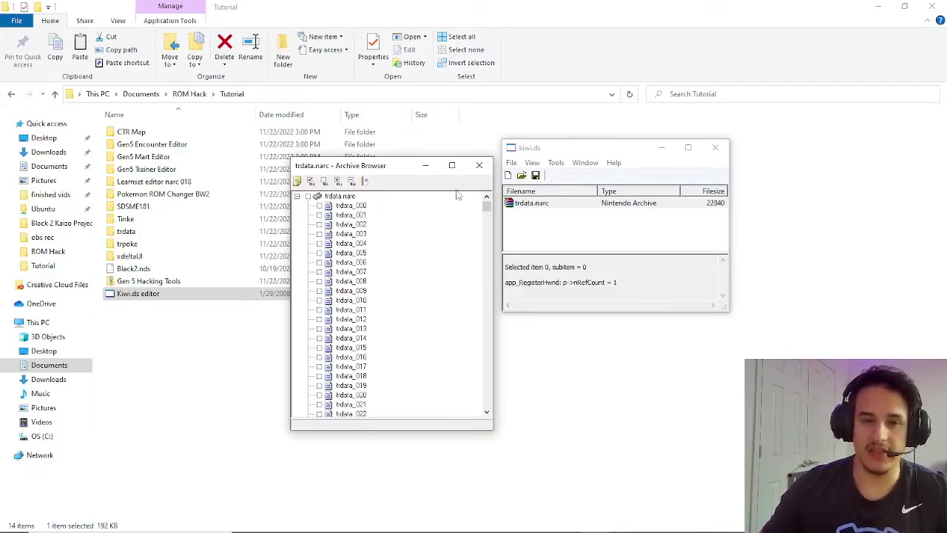
mouse_move(486, 204)
mouse_down()
mouse_move(486, 403)
mouse_move(486, 205)
mouse_up()
Step: Mark the whole trdata.narc archive with all its files and extract the selection
click(307, 196)
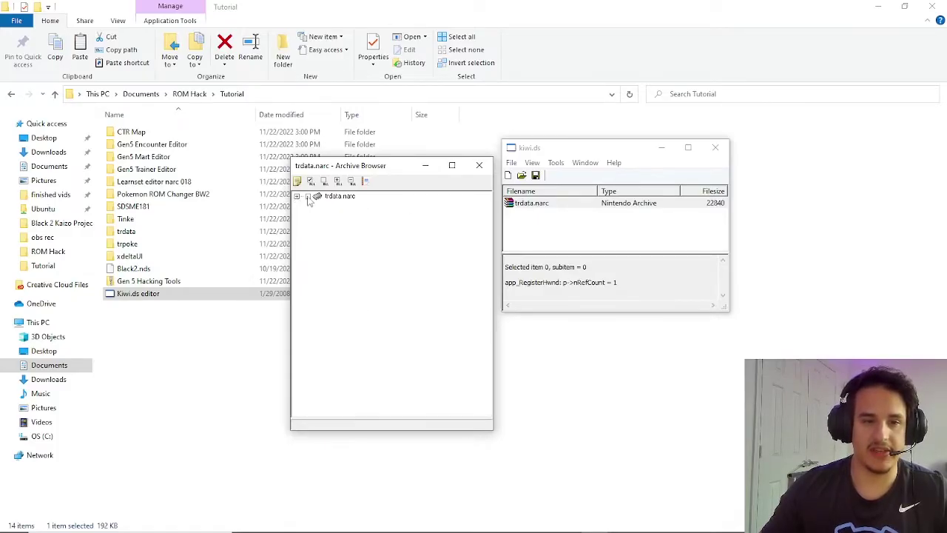
click(296, 196)
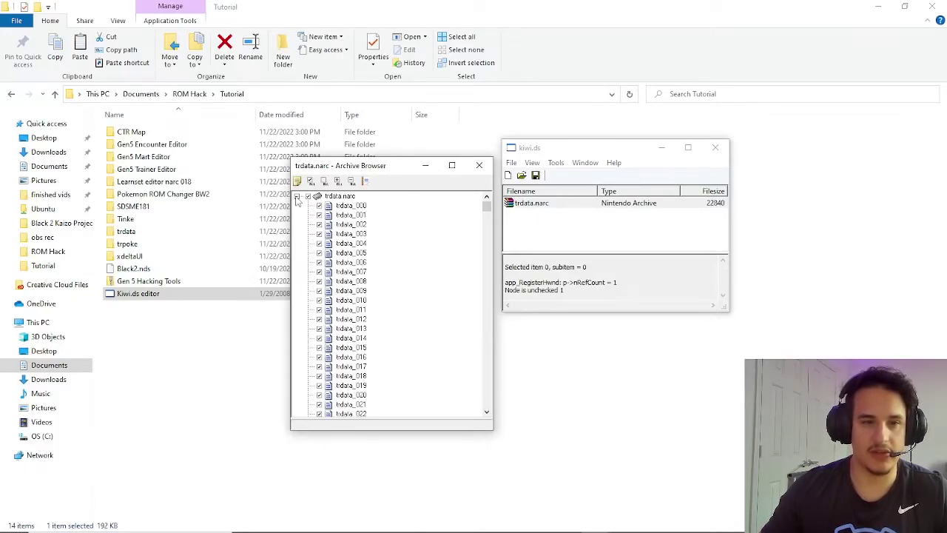
click(297, 196)
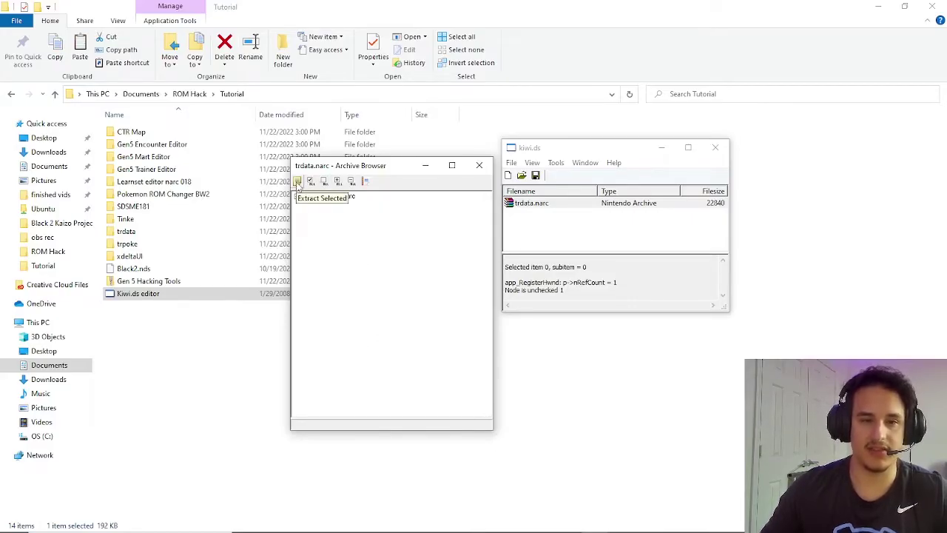
click(297, 182)
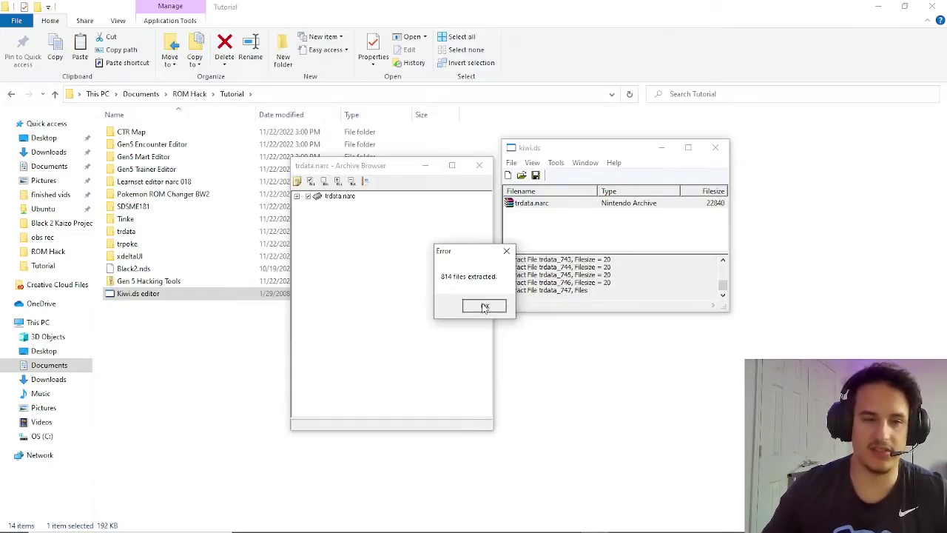
click(484, 306)
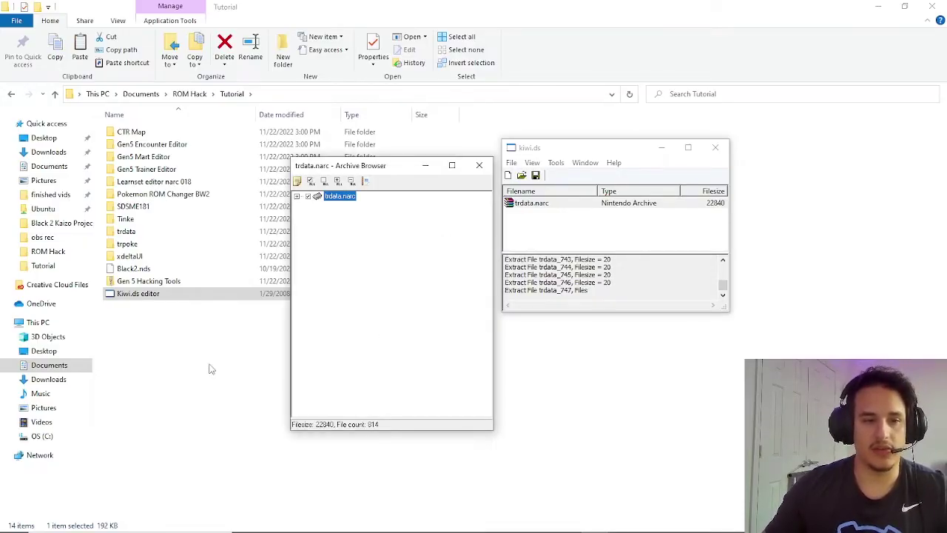
Step: Open the extracted trdata subfolder inside Tutorial's trdata folder and check its files from first to last
drag(366, 159, 614, 157)
double_click(159, 232)
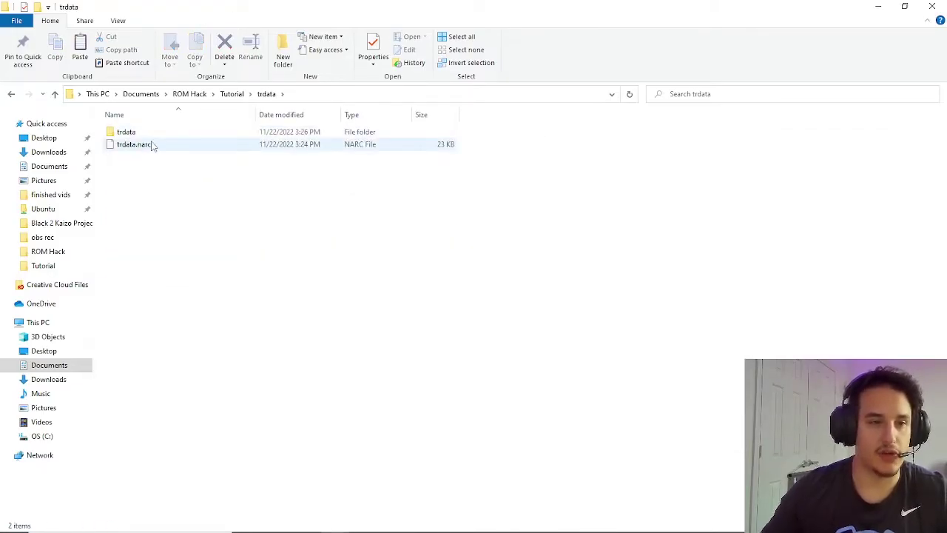
double_click(140, 133)
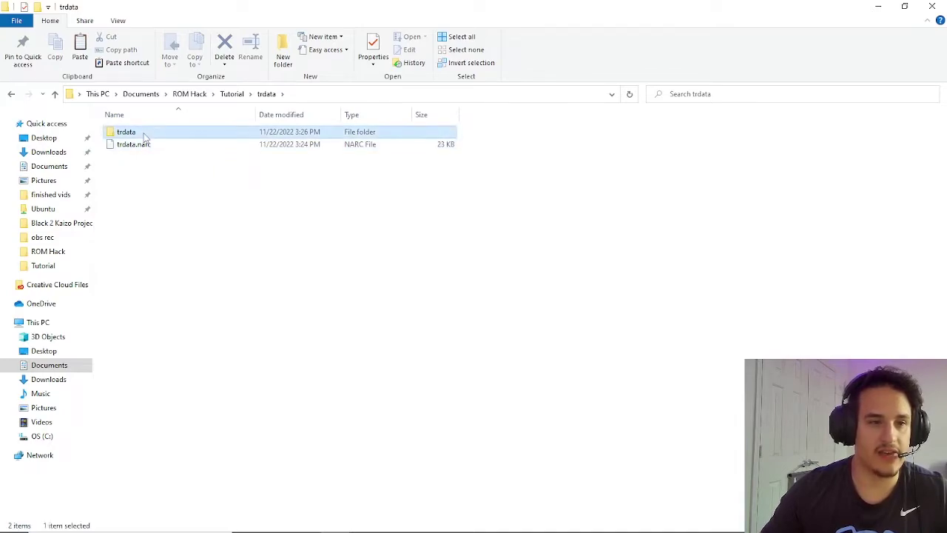
drag(942, 125, 942, 489)
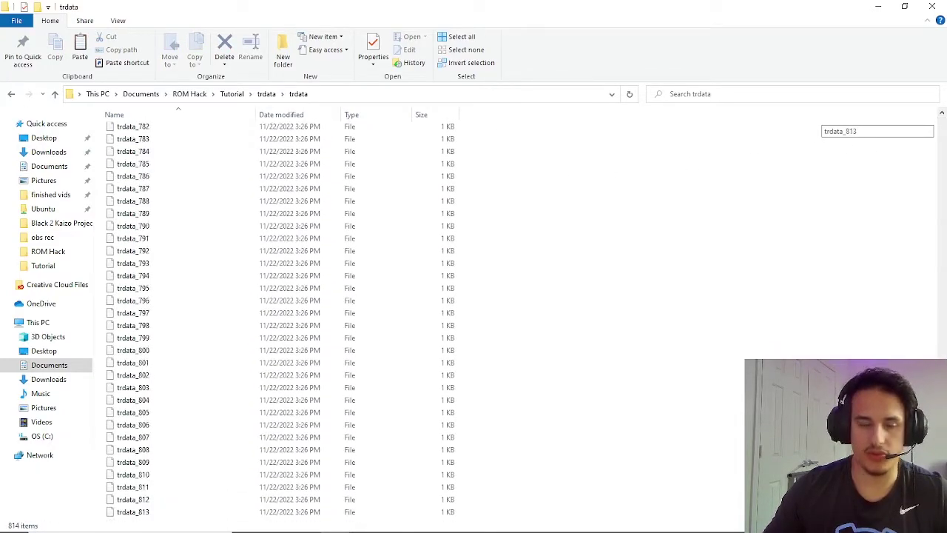
drag(941, 511, 941, 126)
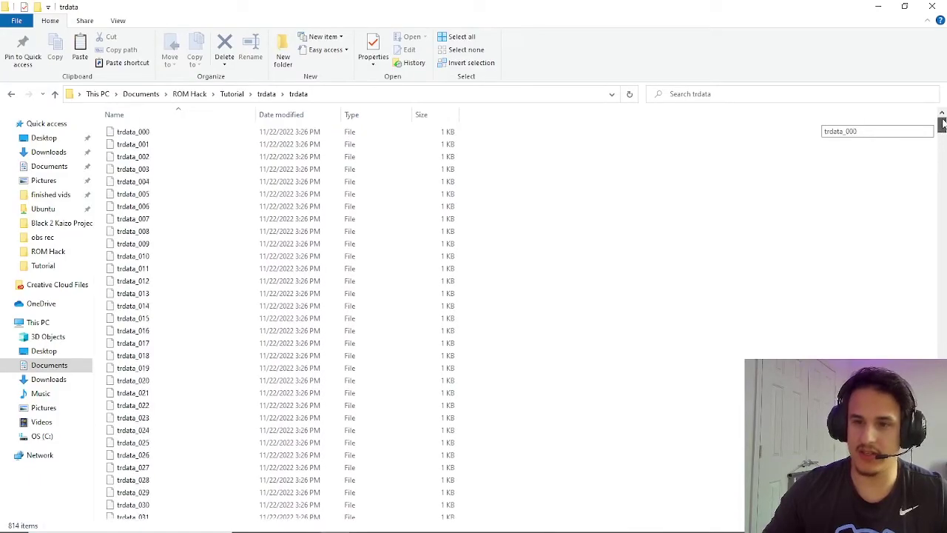
Step: Go back to the Tutorial folder and check the contents of its trdata folder once more
click(265, 94)
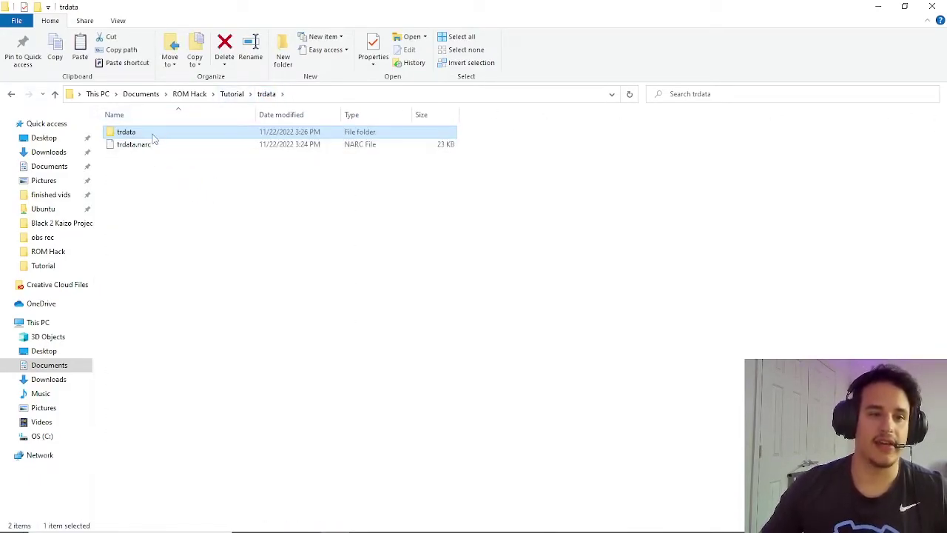
click(235, 94)
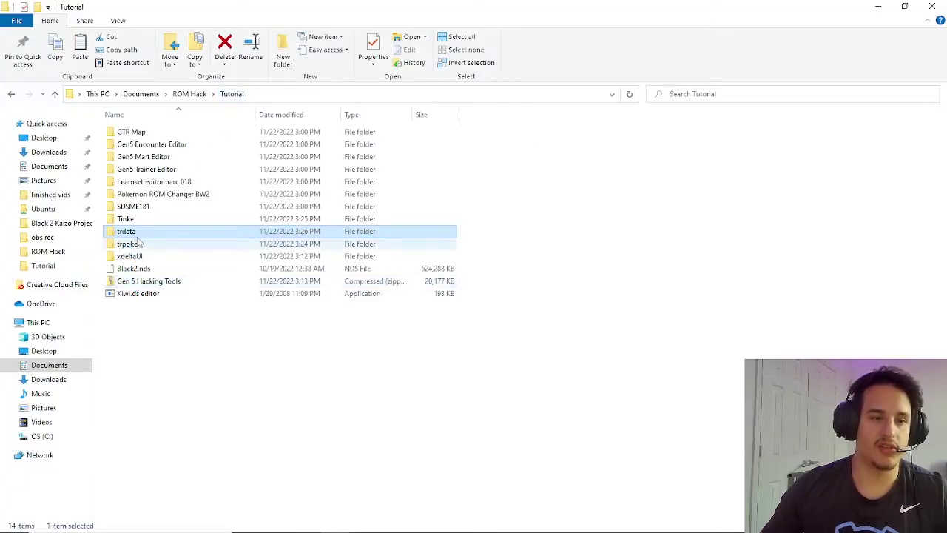
key(Return)
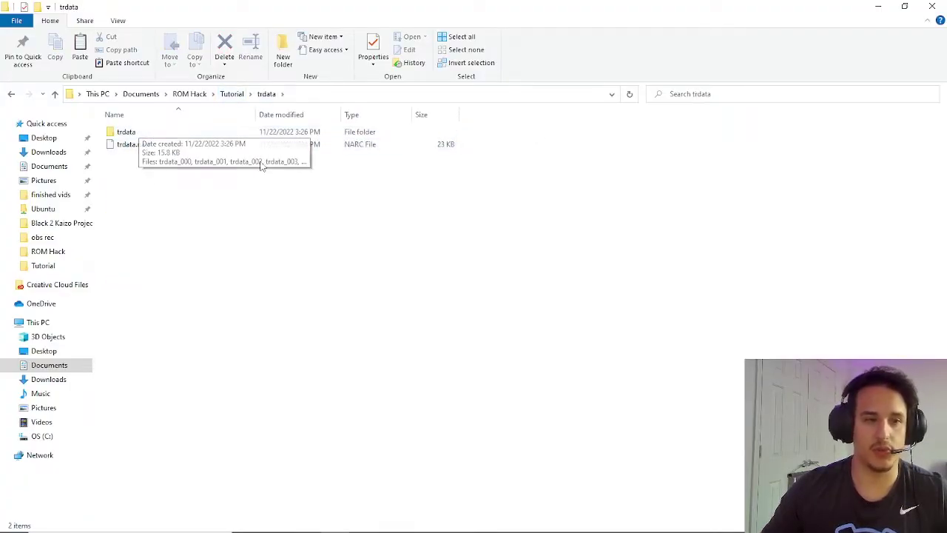
click(235, 94)
Step: Switch to kiwi.ds and open trpoke.narc from Tutorial's trpoke folder, showing all file types to find it
key(alt+Tab)
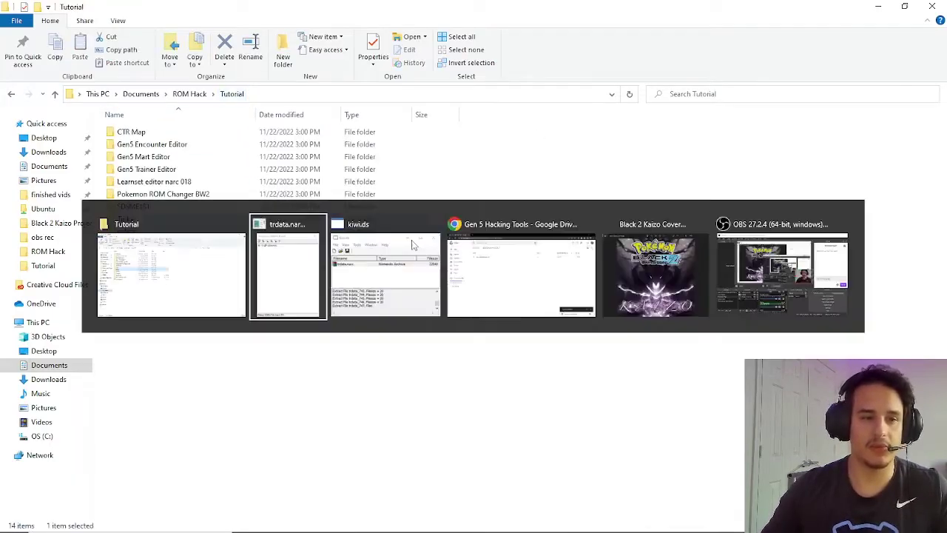
click(727, 163)
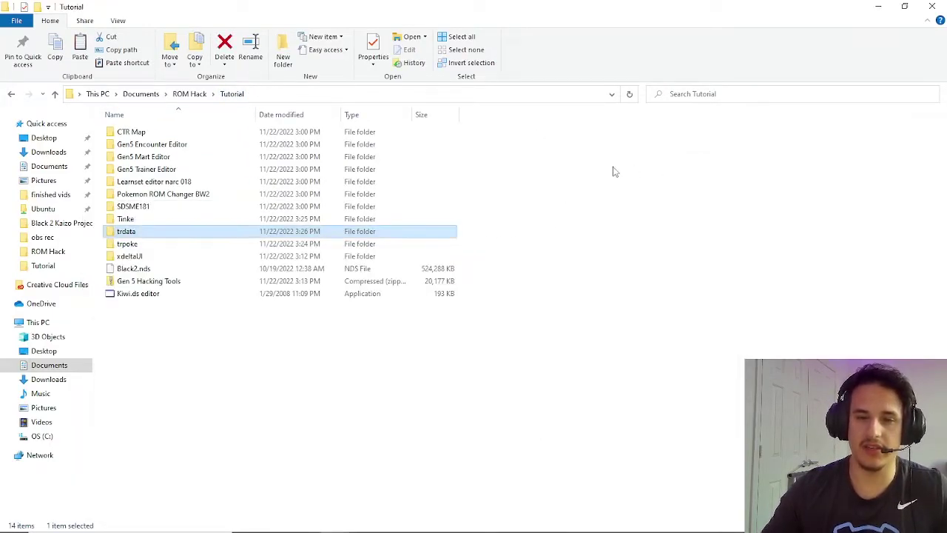
key(alt+Tab)
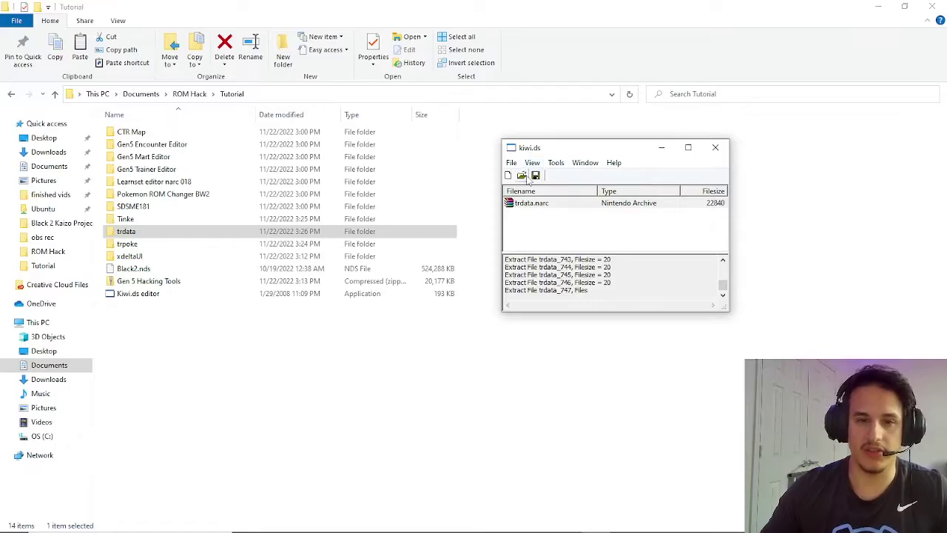
click(522, 175)
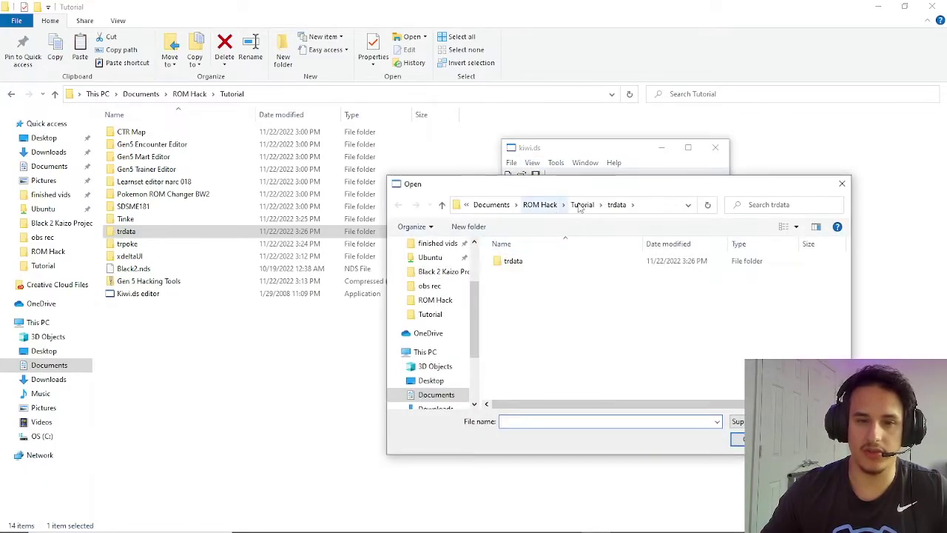
click(583, 205)
double_click(545, 370)
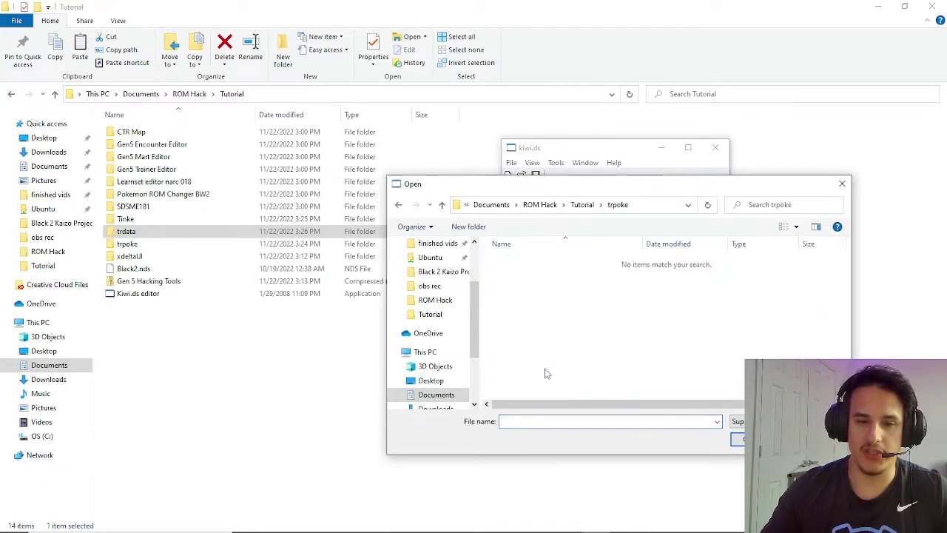
click(737, 421)
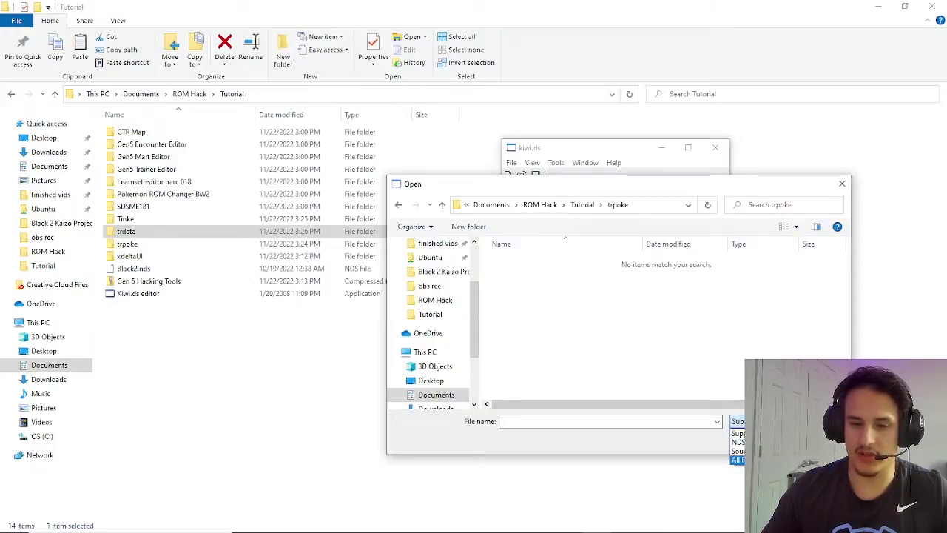
click(737, 459)
double_click(587, 267)
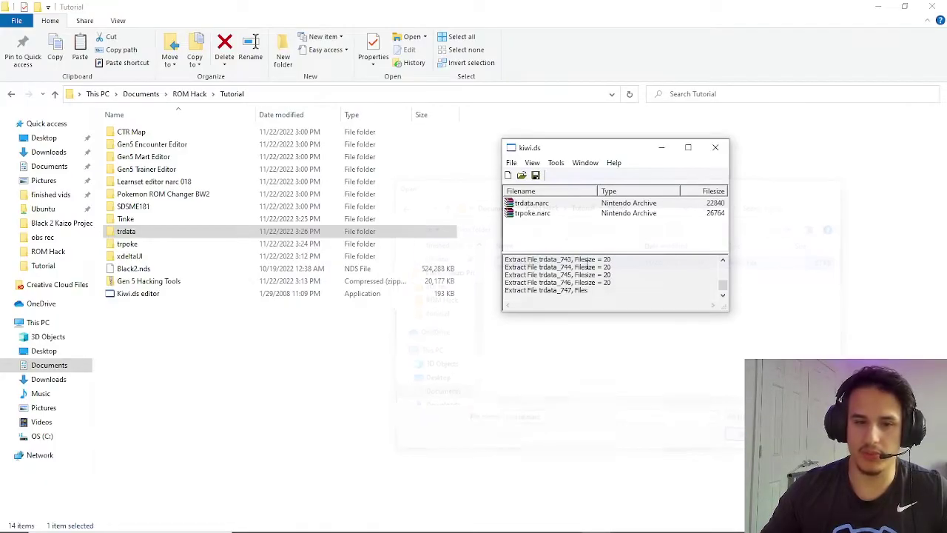
Step: Open trpoke.narc in the Archive Browser, extract the whole archive, and close the browser
double_click(510, 213)
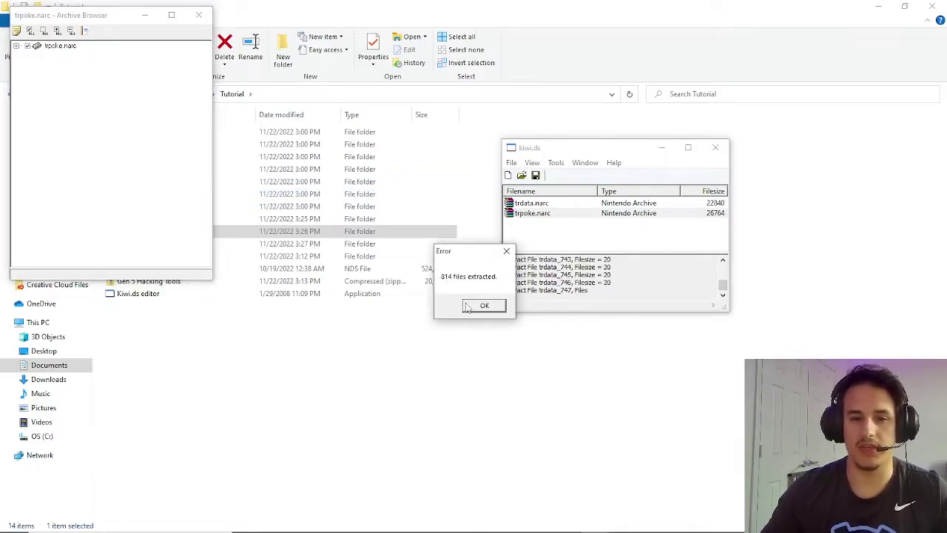
click(482, 306)
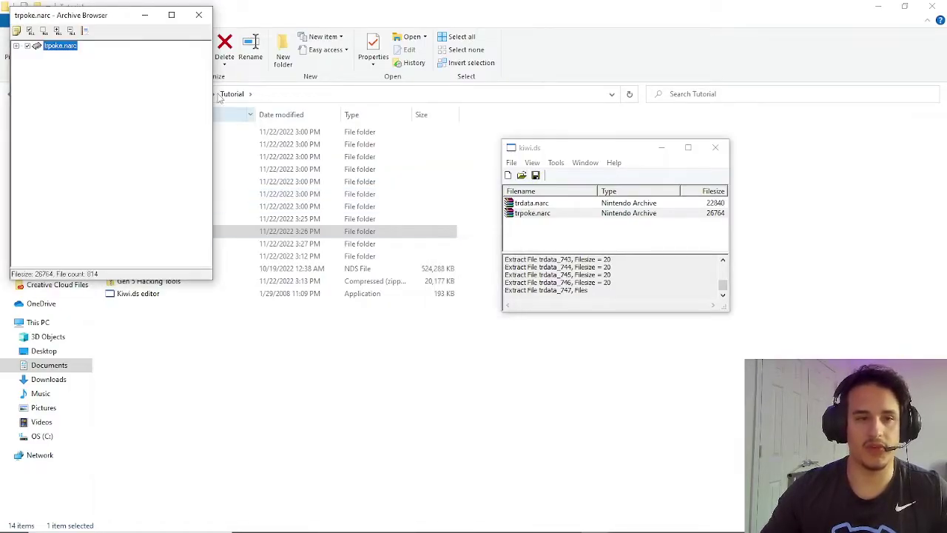
click(198, 16)
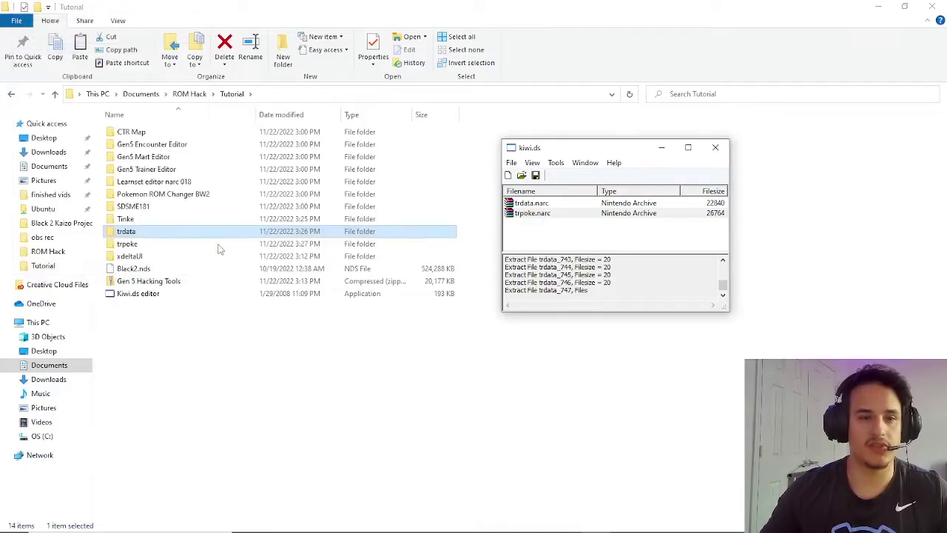
Step: Open the extracted trpoke subfolder inside Tutorial's trpoke folder to check its files
double_click(143, 244)
click(142, 132)
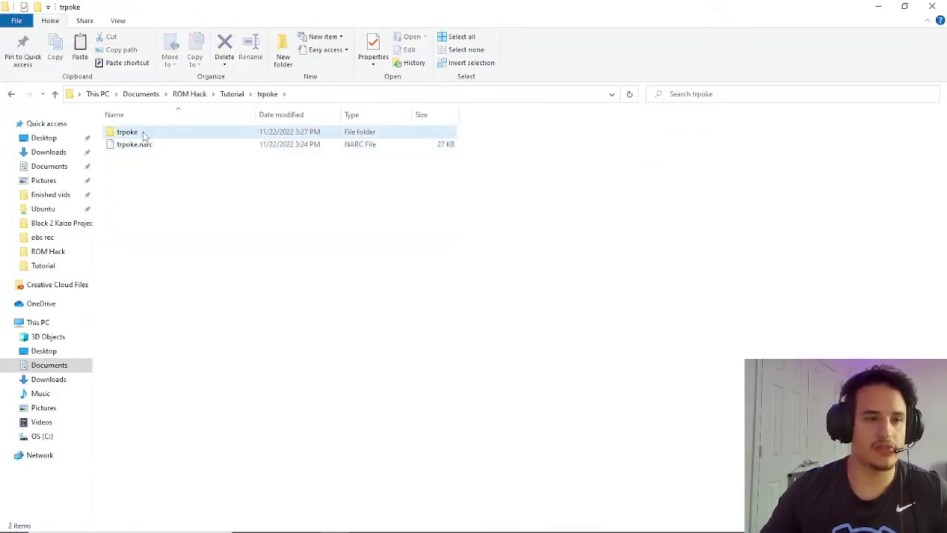
double_click(142, 132)
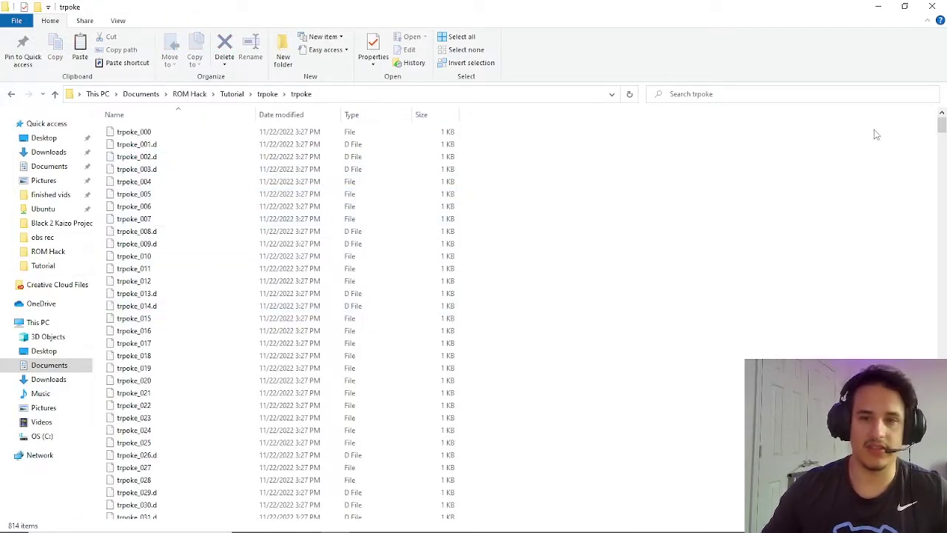
Step: Open the readme in Tutorial's Gen5 Trainer Editor folder and move its window beside the file list
click(231, 94)
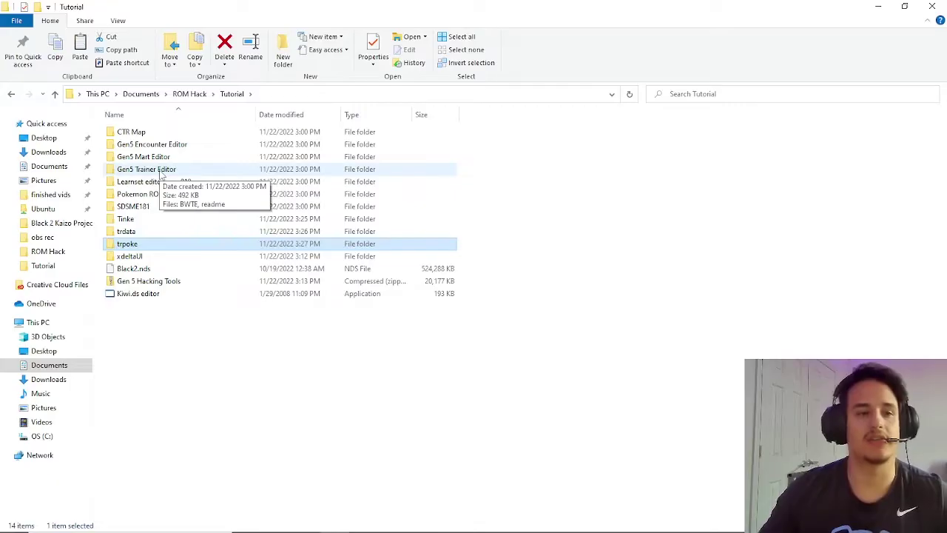
double_click(160, 170)
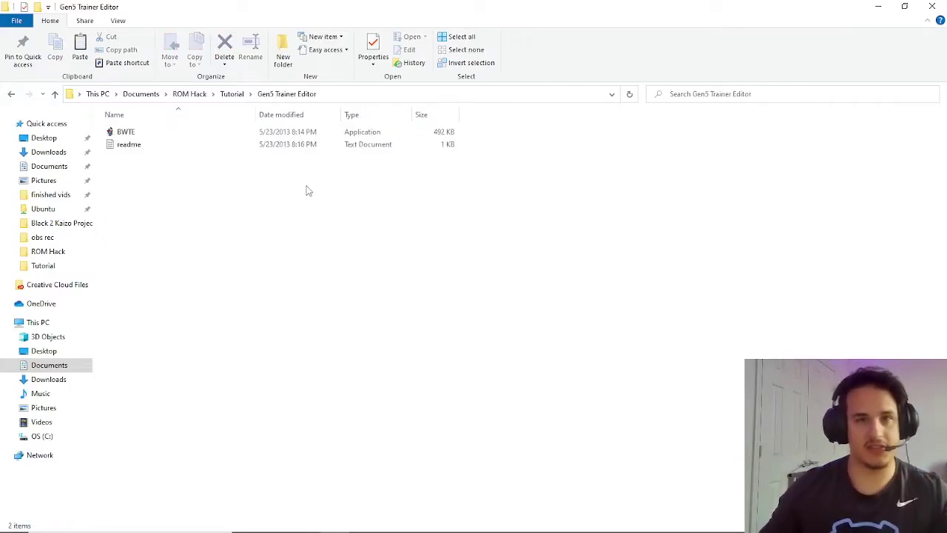
double_click(278, 146)
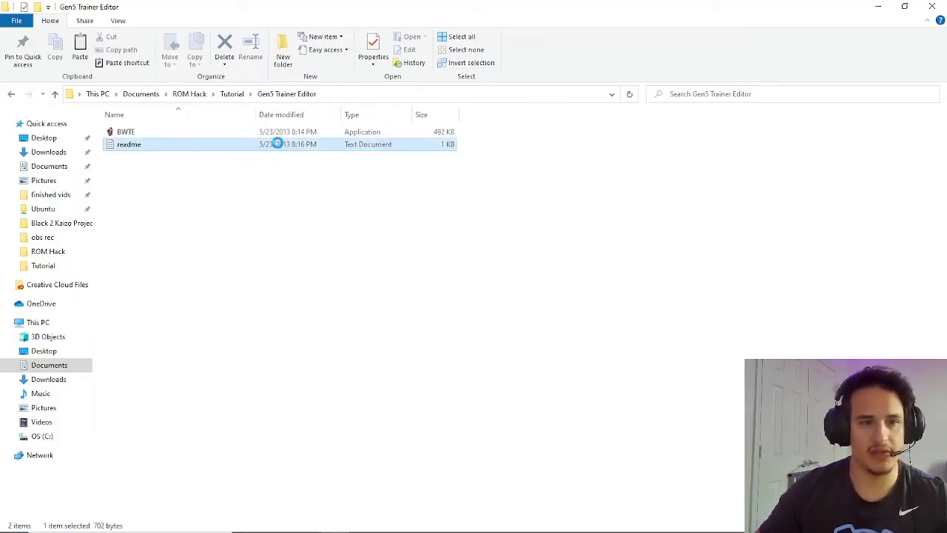
drag(292, 160, 653, 139)
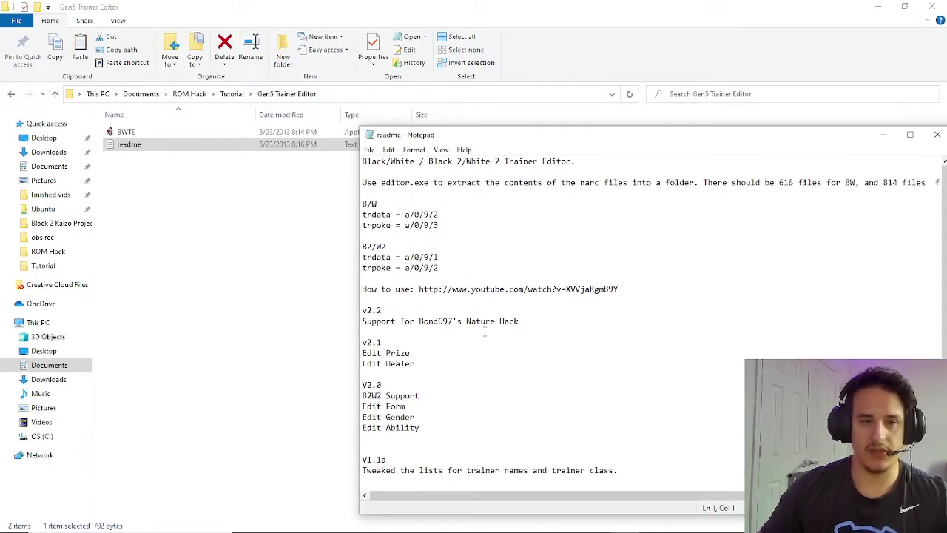
Step: Examine the trdata and trpoke narc paths for B/W and B2/W2 in the readme, then minimize it
drag(446, 267, 351, 246)
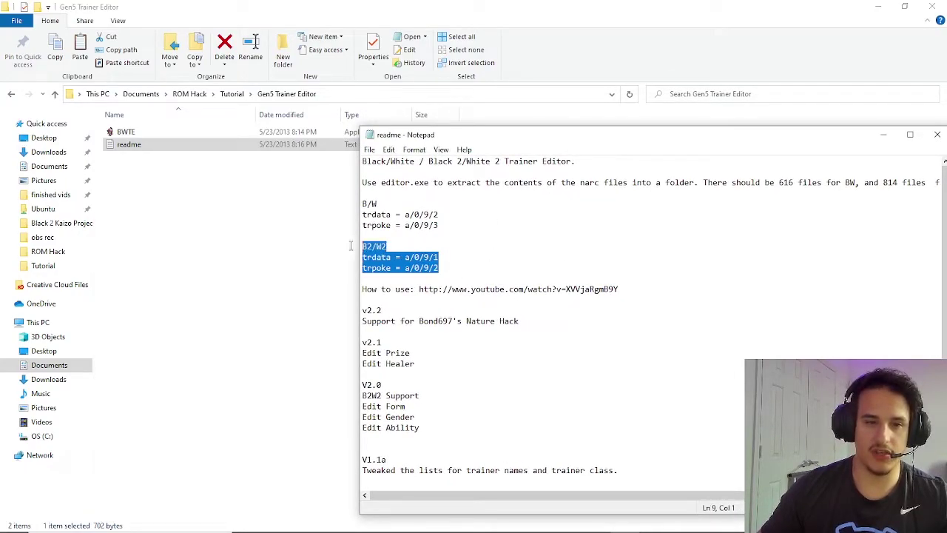
click(469, 272)
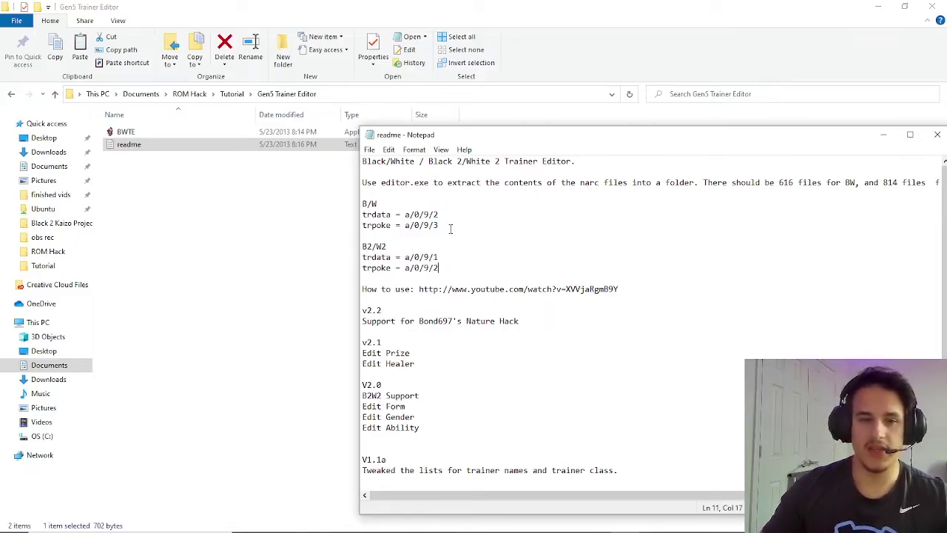
drag(452, 228, 372, 205)
click(447, 263)
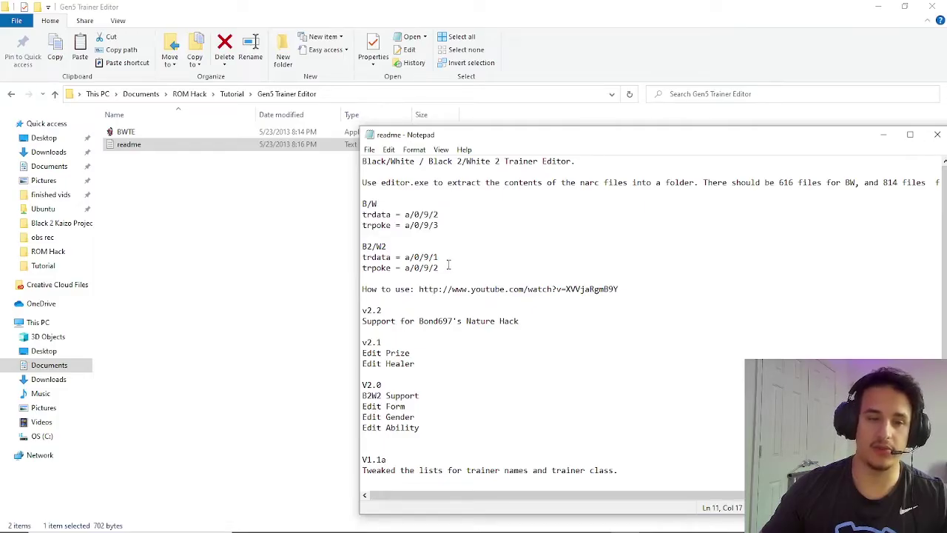
drag(434, 267, 354, 249)
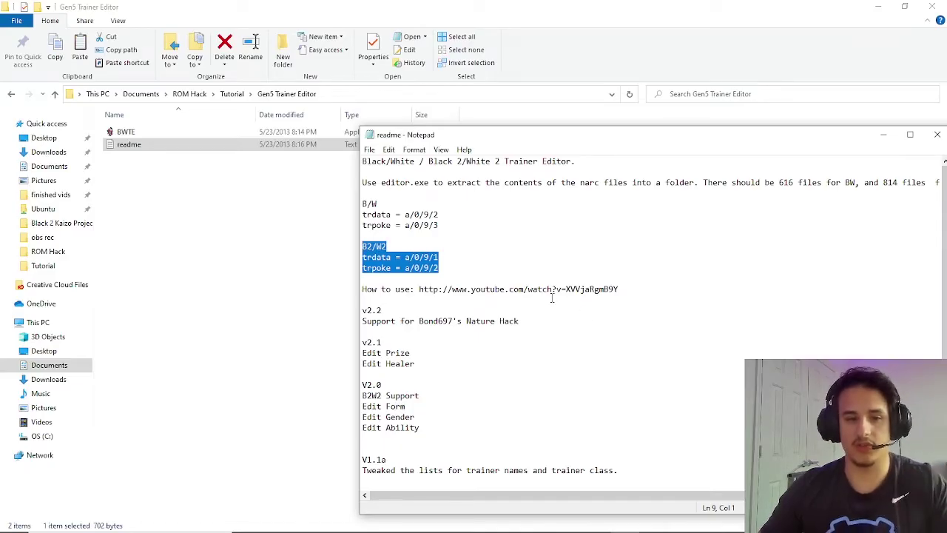
click(447, 268)
drag(440, 268, 349, 253)
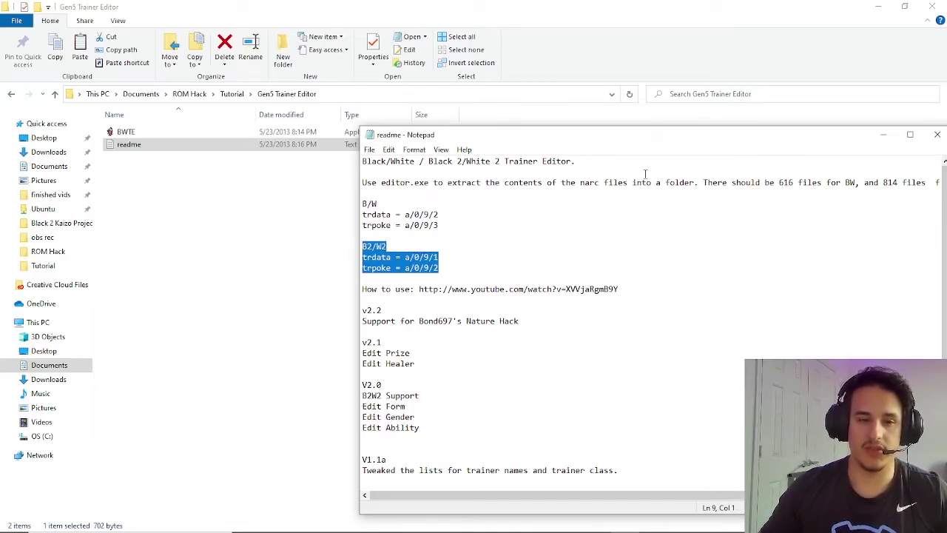
drag(721, 144, 612, 151)
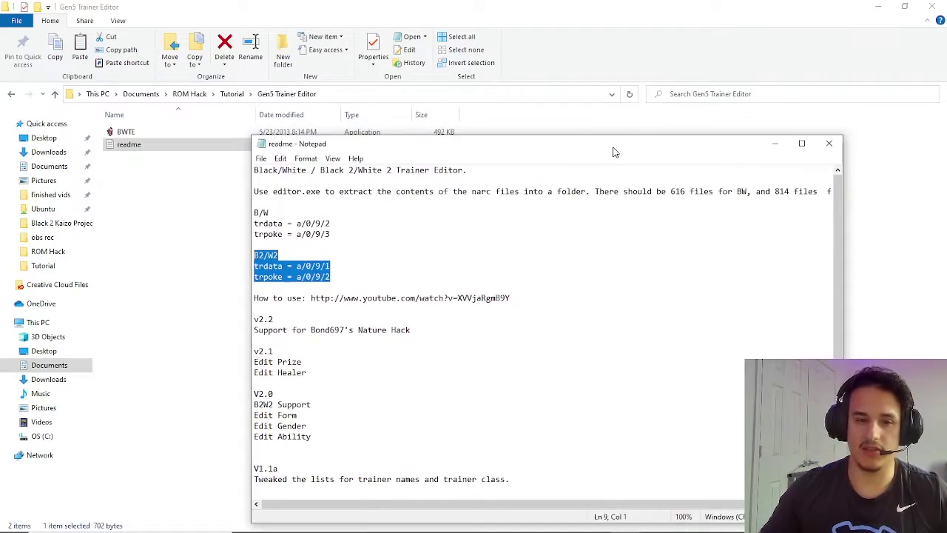
click(774, 145)
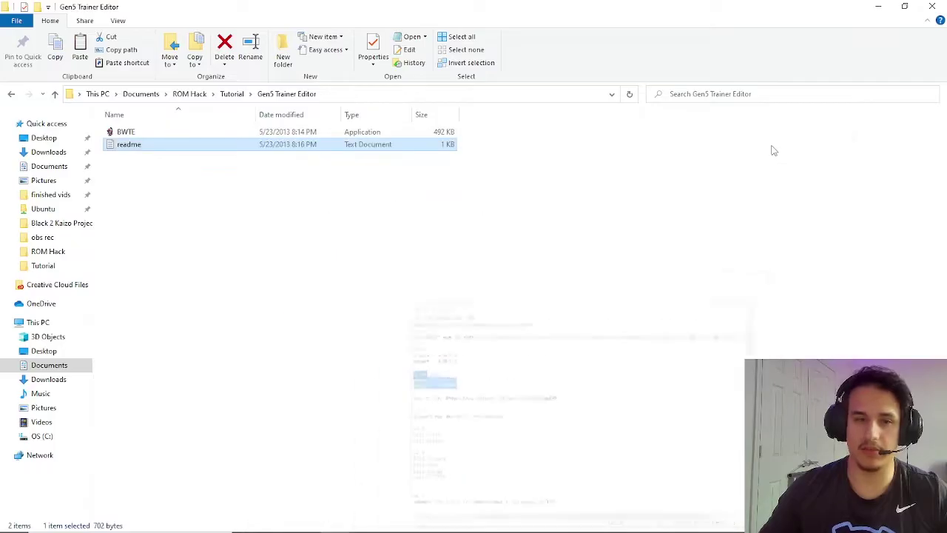
Step: Launch BWTE from the Gen5 Trainer Editor folder and load the inner trdata folder from Documents > ROM Hack > Tutorial > trdata
click(228, 135)
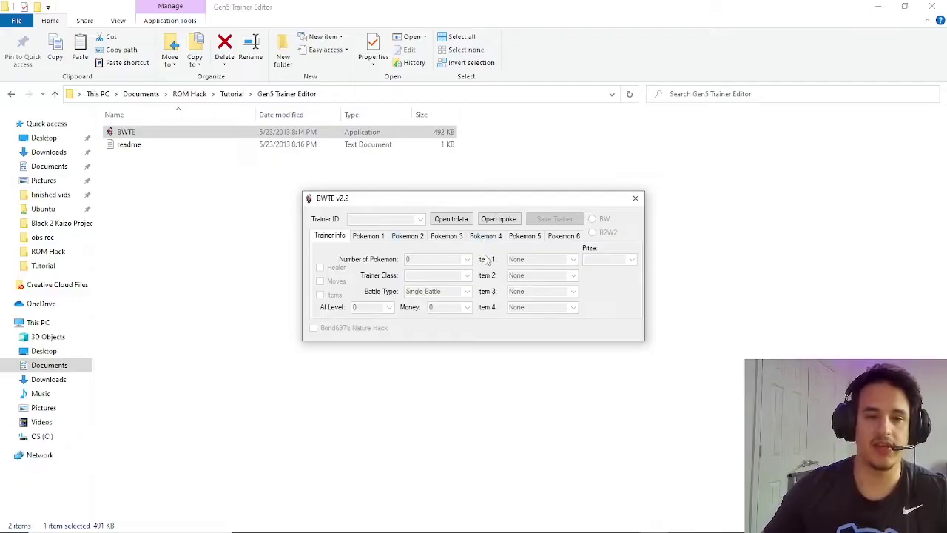
drag(441, 205, 440, 208)
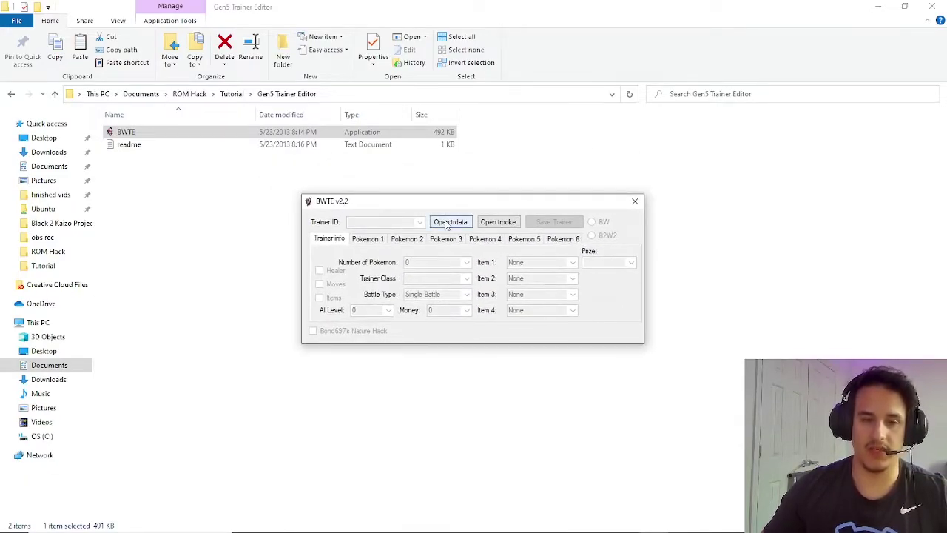
click(443, 221)
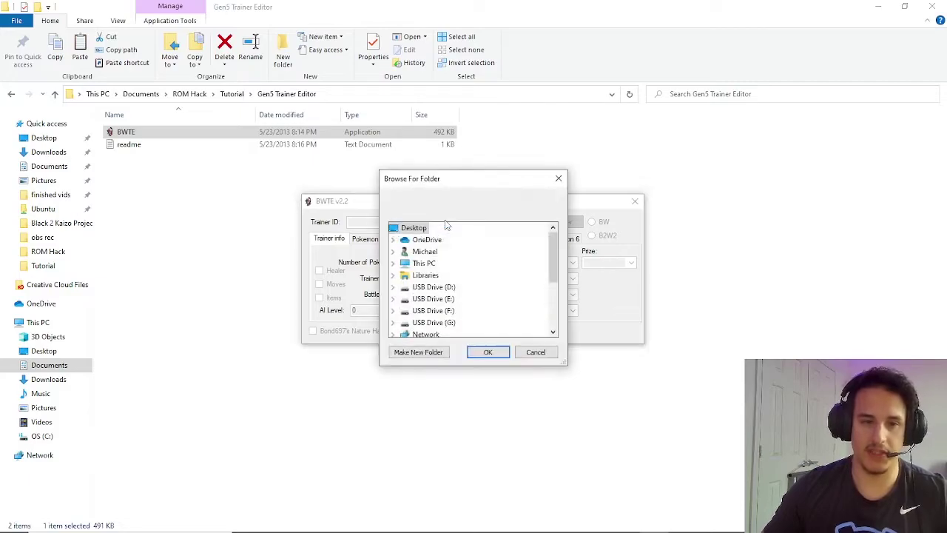
double_click(418, 263)
double_click(444, 264)
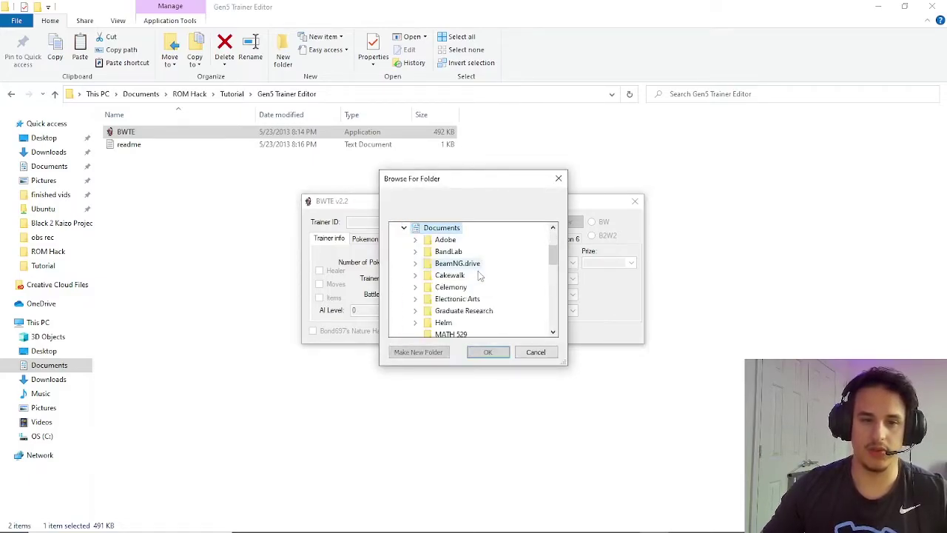
scroll(540, 279, down, 5)
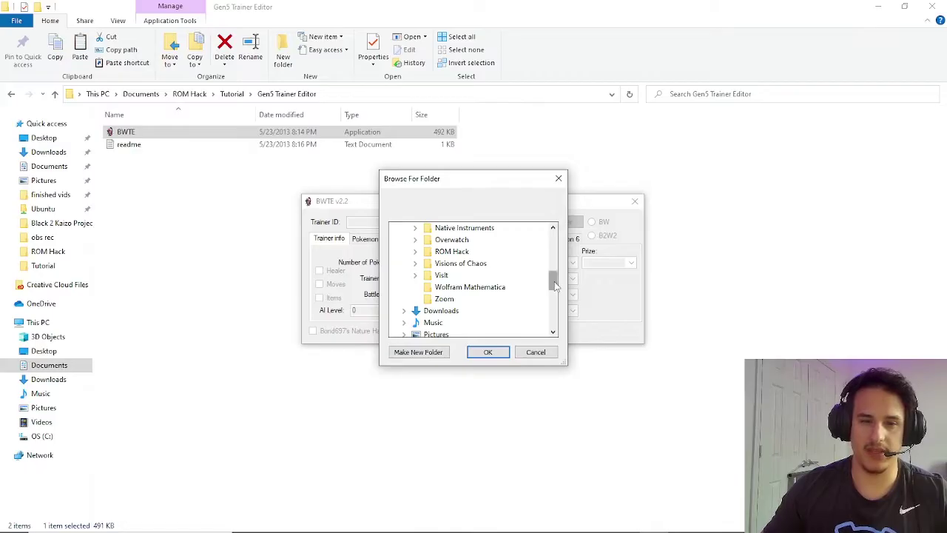
scroll(554, 273, up, 1)
double_click(454, 302)
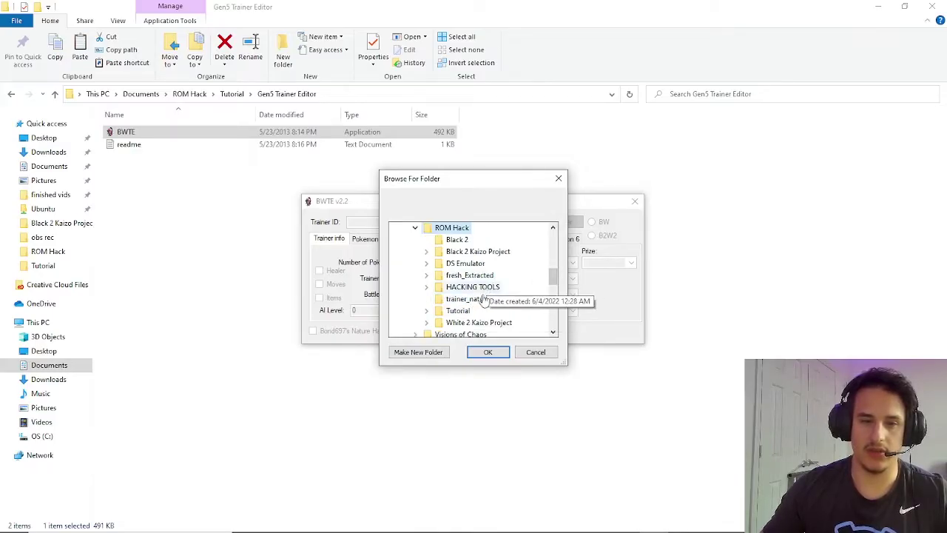
double_click(457, 311)
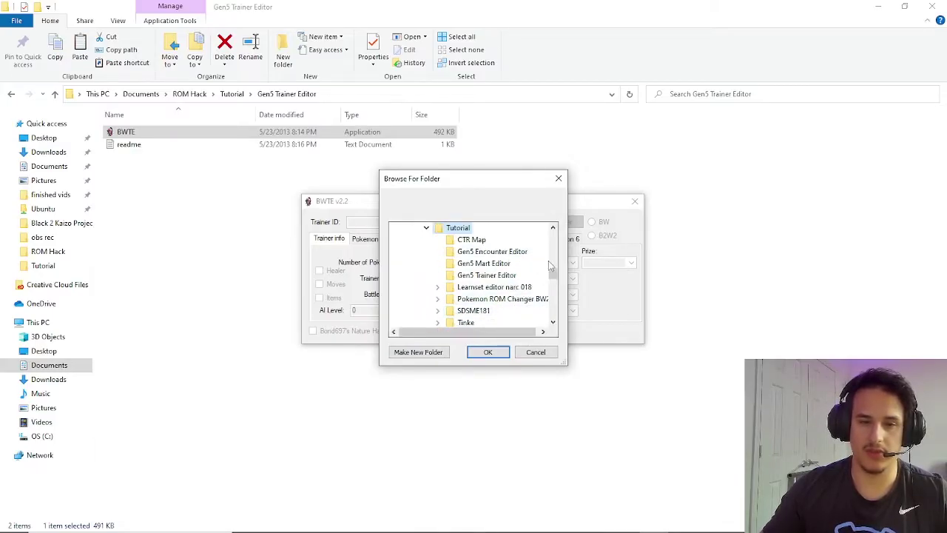
scroll(551, 278, down, 3)
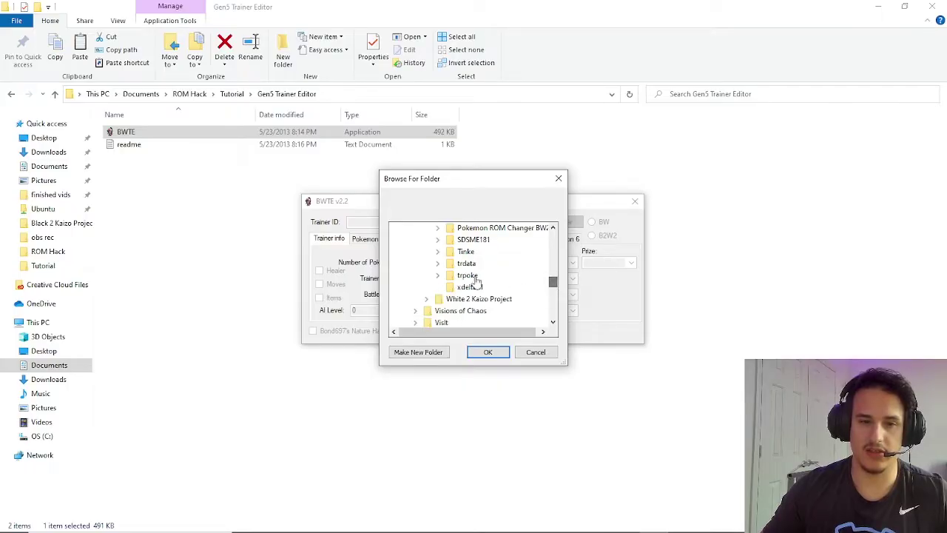
click(466, 264)
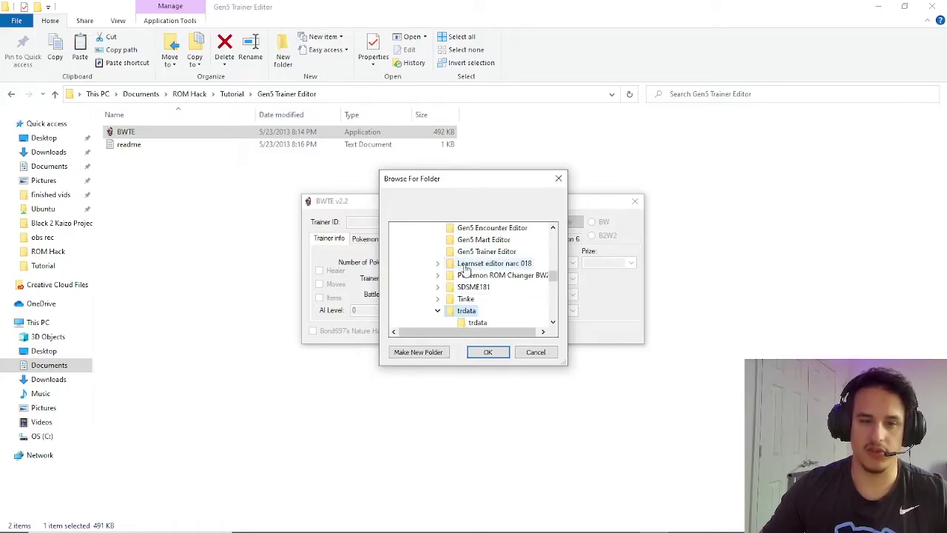
click(476, 324)
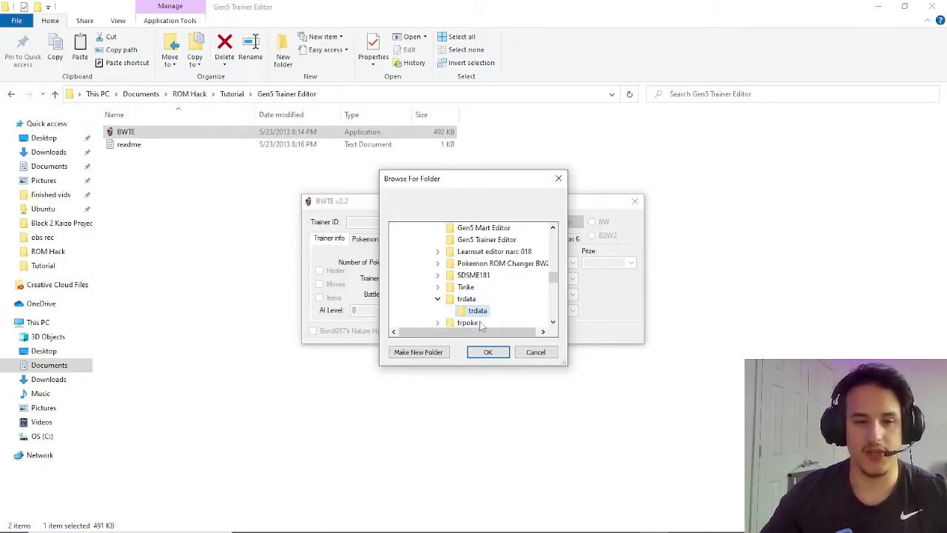
click(486, 354)
Step: Load the inner trpoke folder from Documents > ROM Hack > Tutorial > trpoke as BWTE's trainer Pokémon data
click(499, 225)
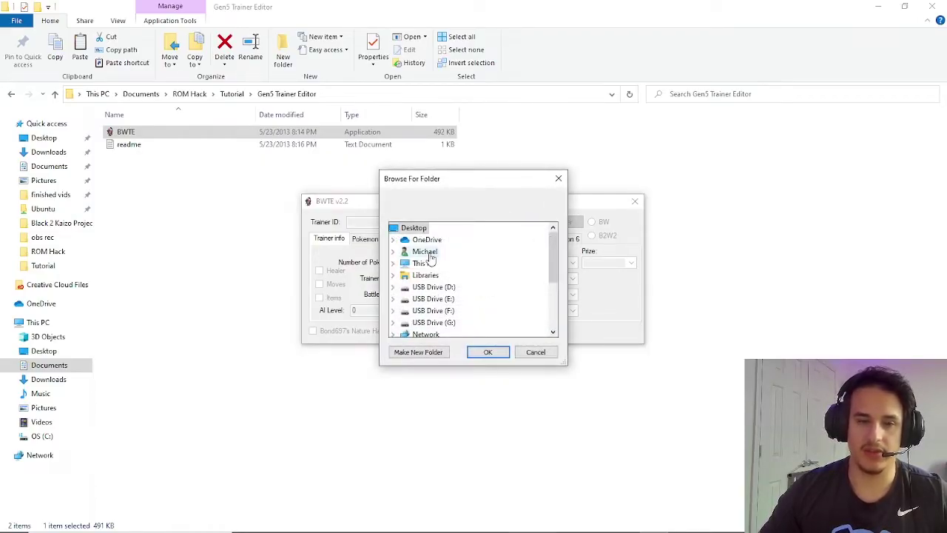
double_click(418, 264)
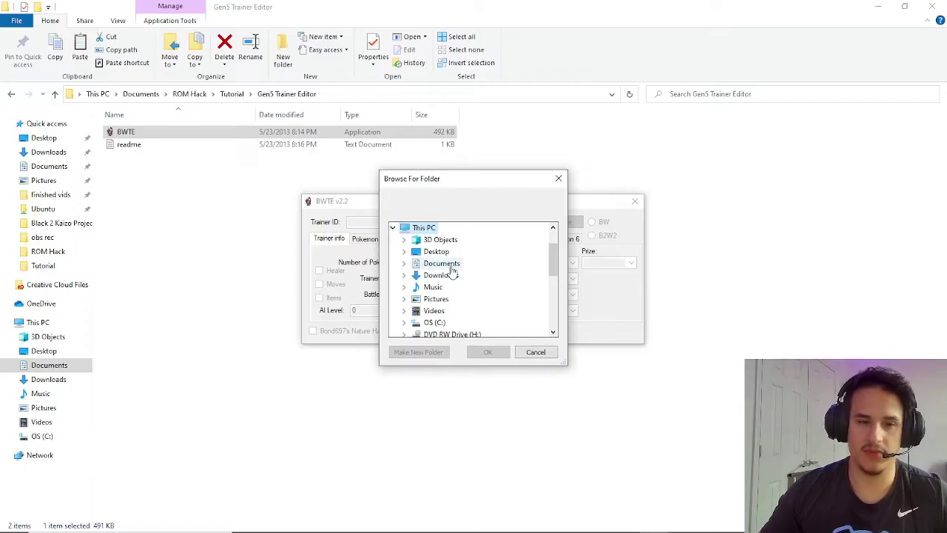
double_click(449, 266)
drag(553, 258, 556, 278)
double_click(452, 298)
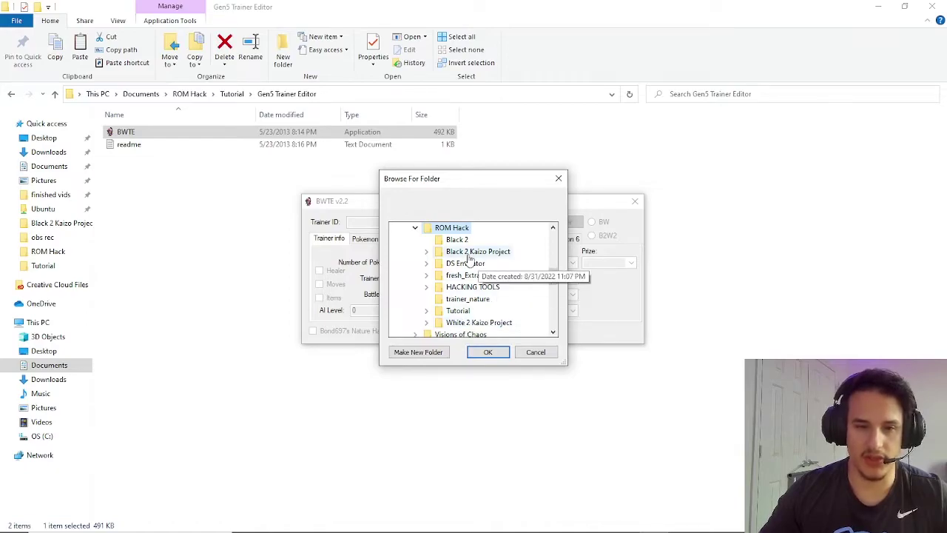
double_click(457, 309)
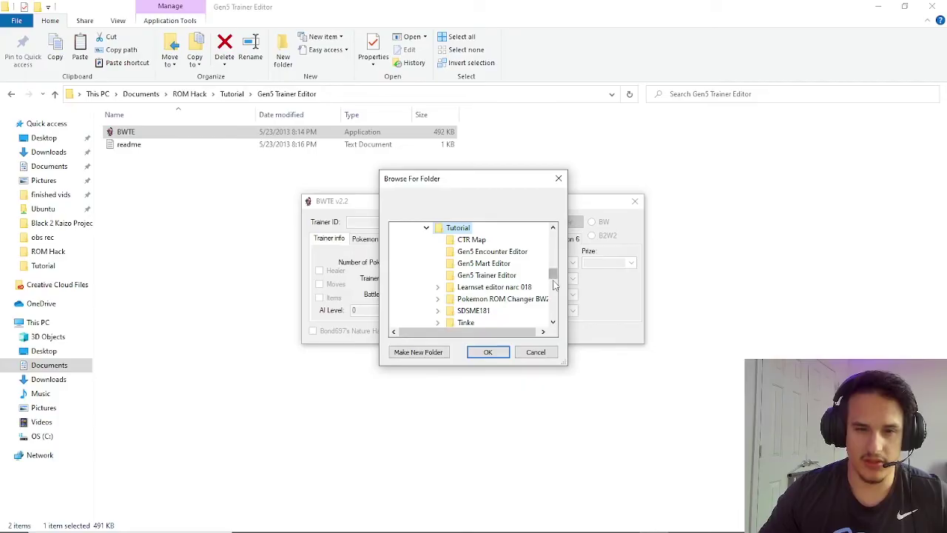
scroll(555, 284, down, 1)
double_click(474, 312)
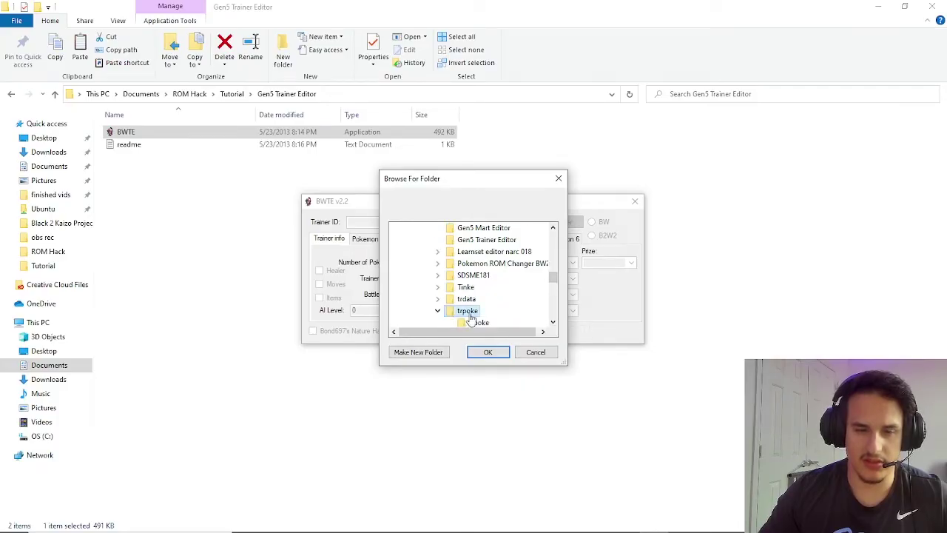
click(477, 323)
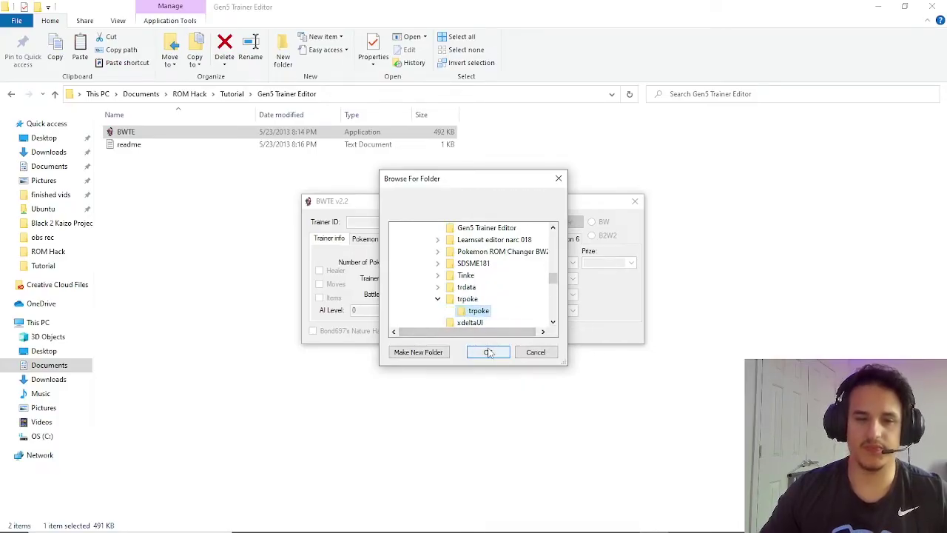
click(489, 352)
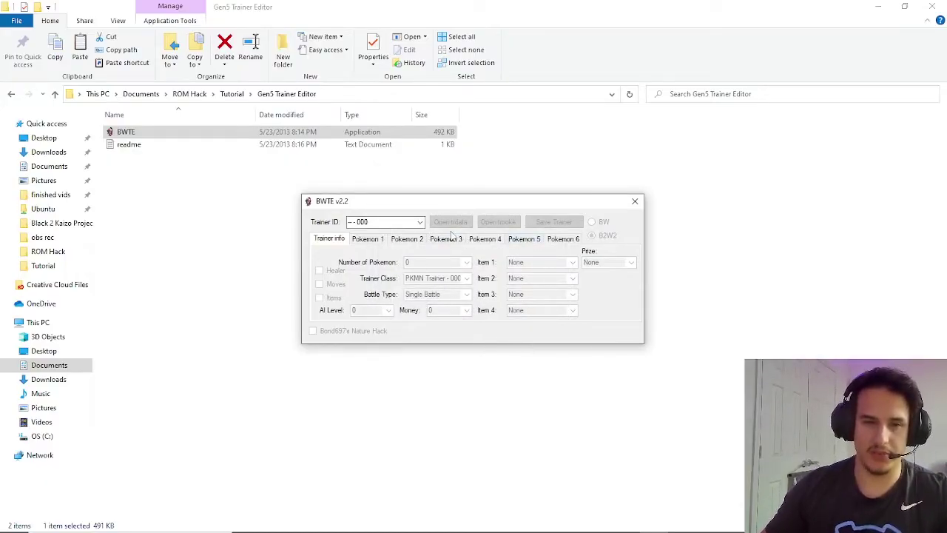
click(420, 223)
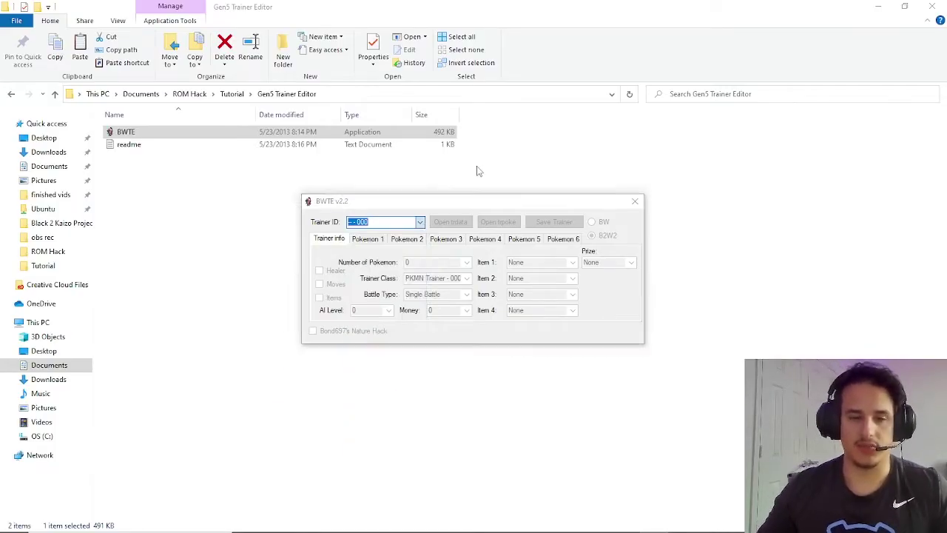
Step: Switch to Chrome, search for "black 2 walkthrough" in a new tab, and open Bulbapedia's Black 2 and White 2 walkthrough
key(alt+Tab)
key(Tab)
key(Tab)
key(Tab)
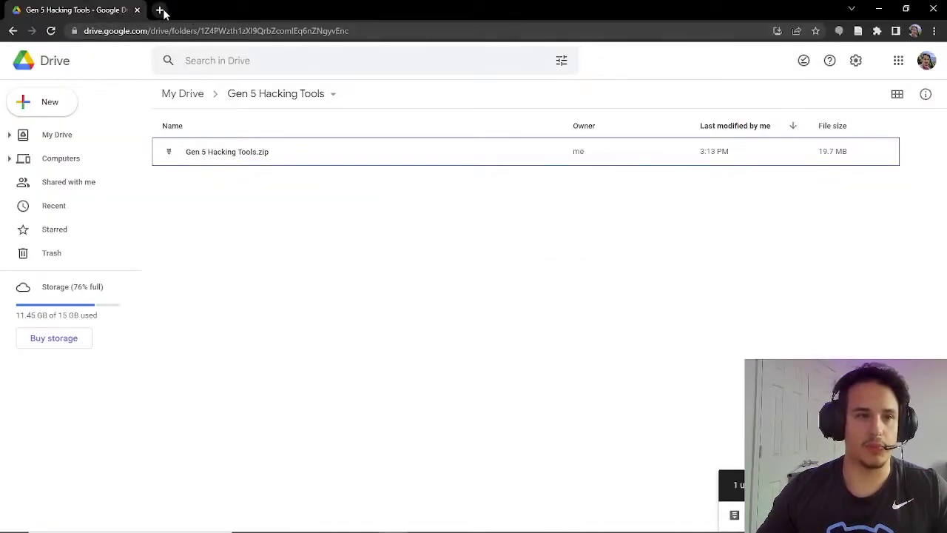
click(159, 10)
text(black)
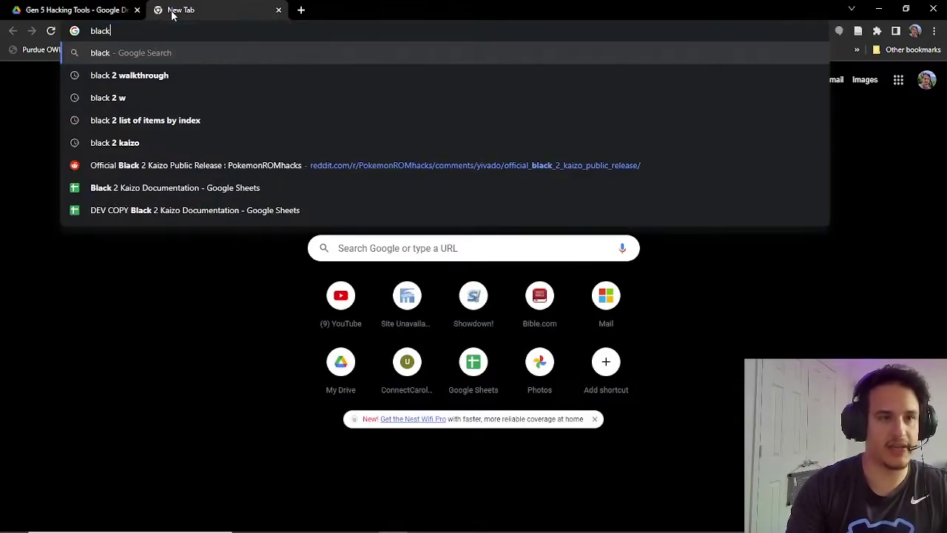
text( 2 walk)
key(Return)
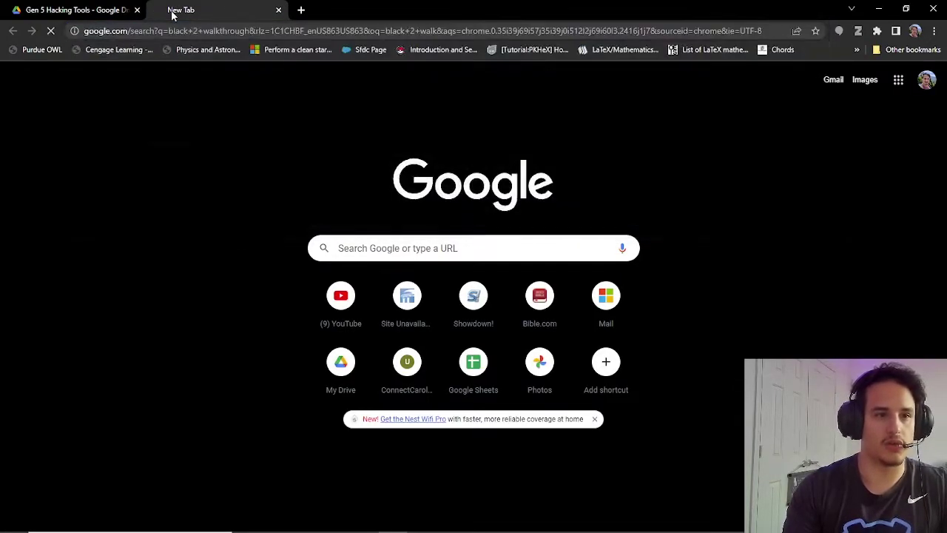
click(276, 185)
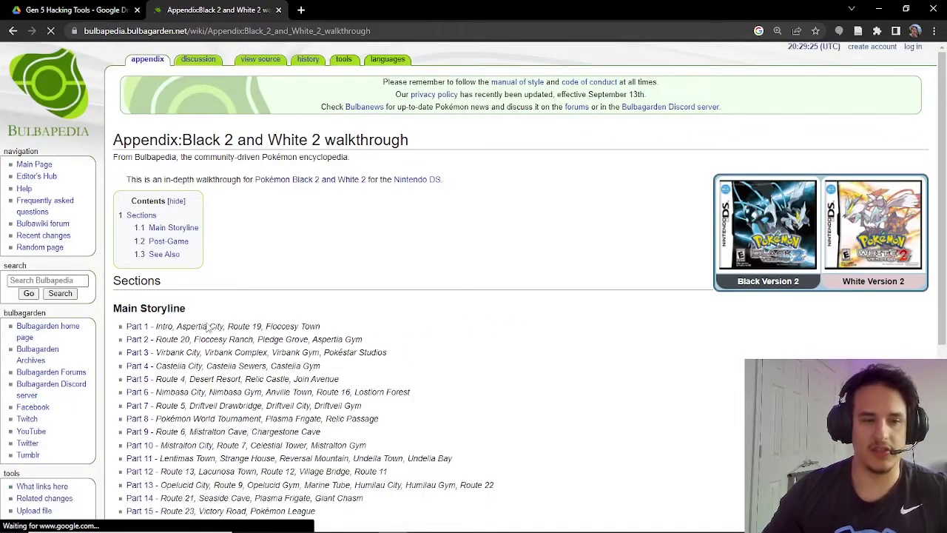
Step: Go through Part 1 to Part 2 of the walkthrough and expand the Route 20 trainers table
click(132, 328)
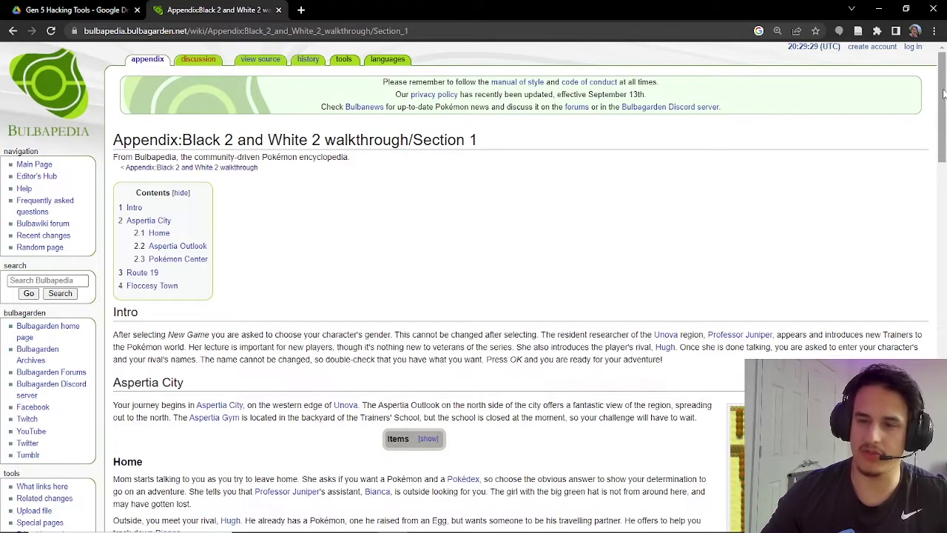
drag(943, 91, 945, 472)
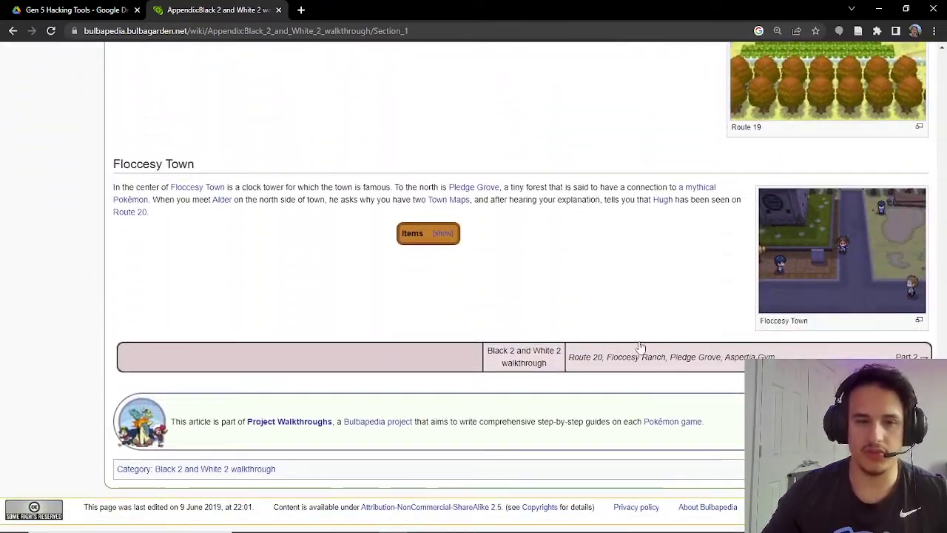
click(706, 358)
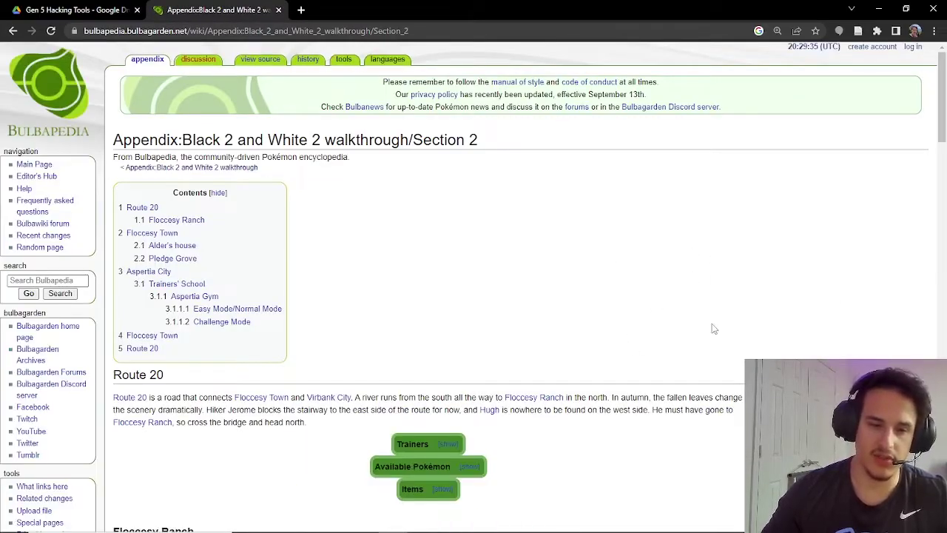
drag(944, 146, 945, 201)
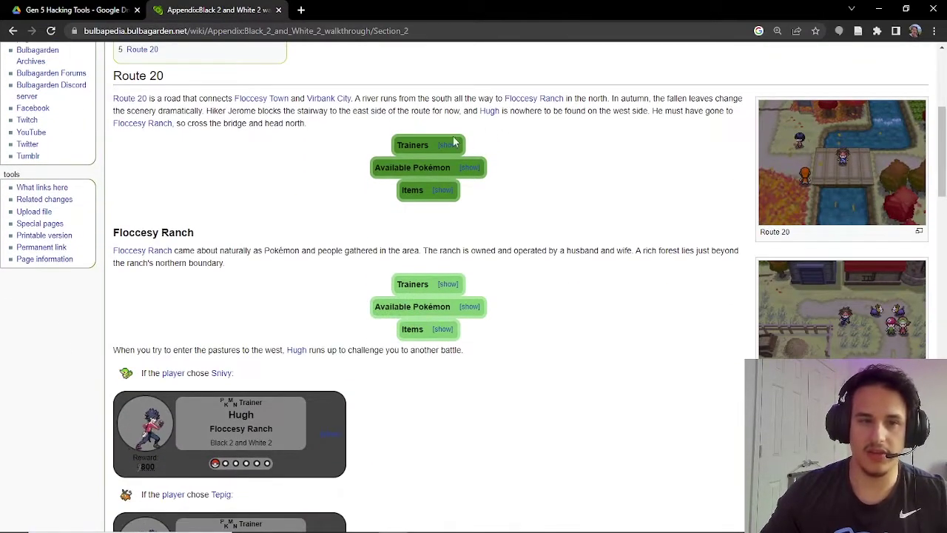
click(450, 146)
drag(416, 252, 327, 203)
click(581, 243)
Step: Bring BWTE back beside the Route 20 trainer table, load trainer Terrell - 164, and view its first Pokémon
key(alt+Tab)
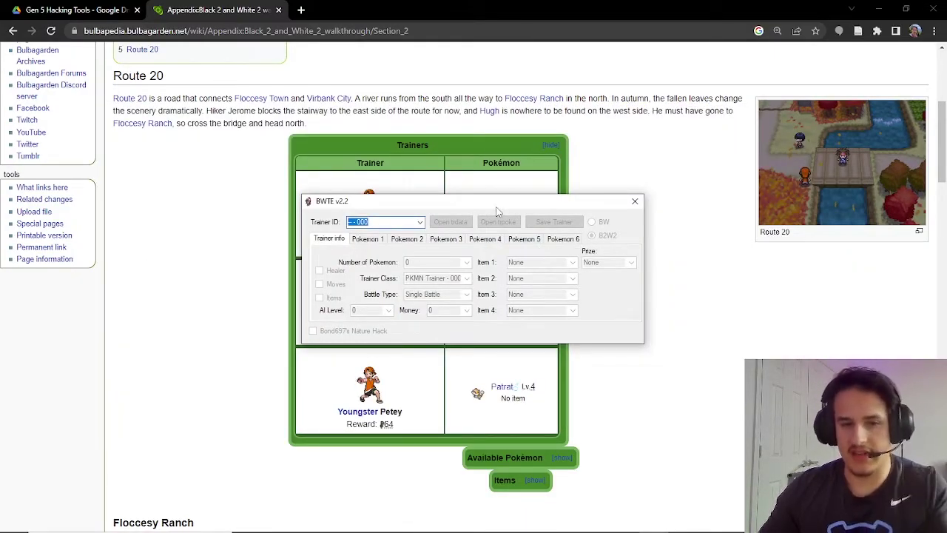
drag(498, 212, 648, 281)
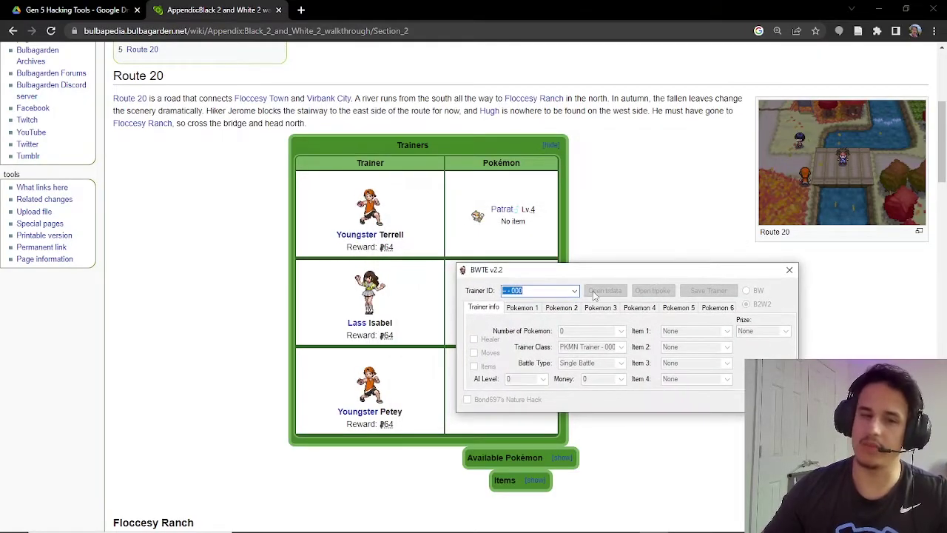
drag(579, 273, 224, 275)
click(215, 292)
text(terrell)
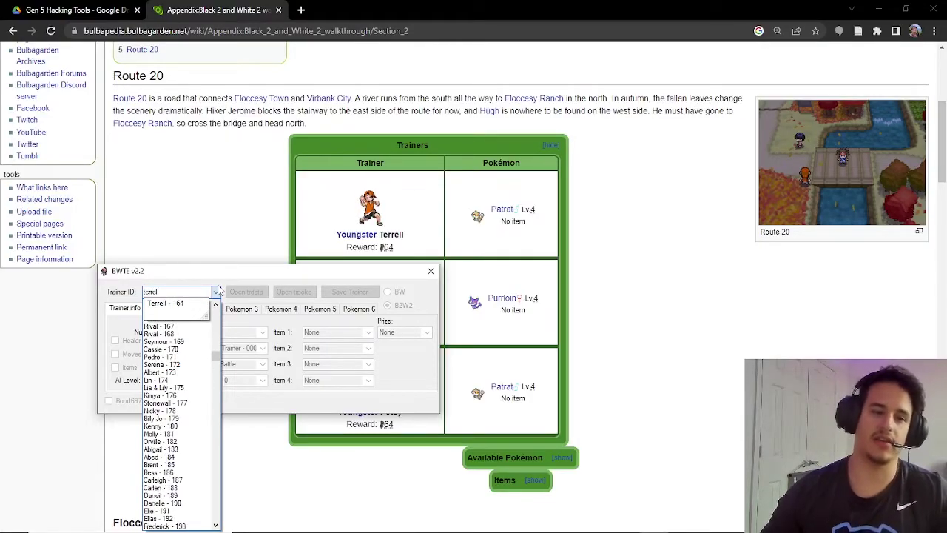
click(166, 304)
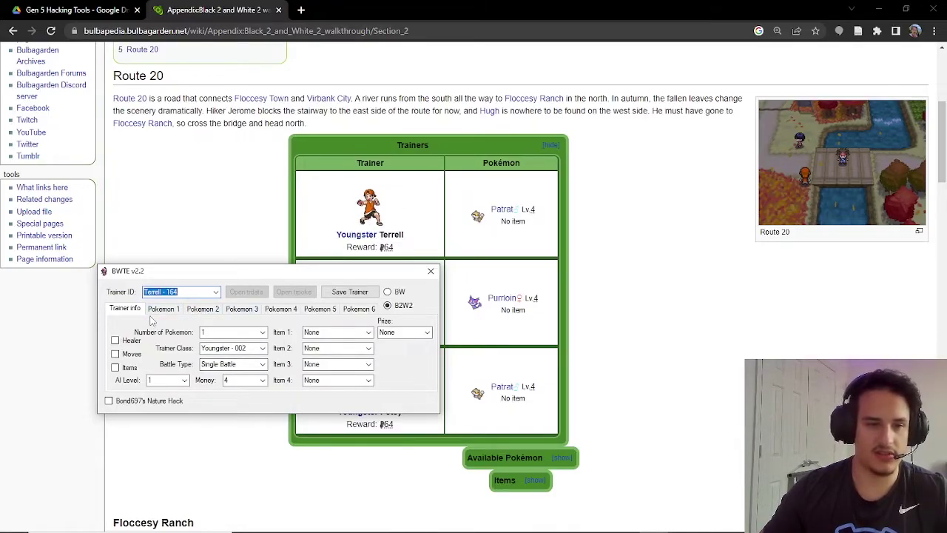
click(162, 309)
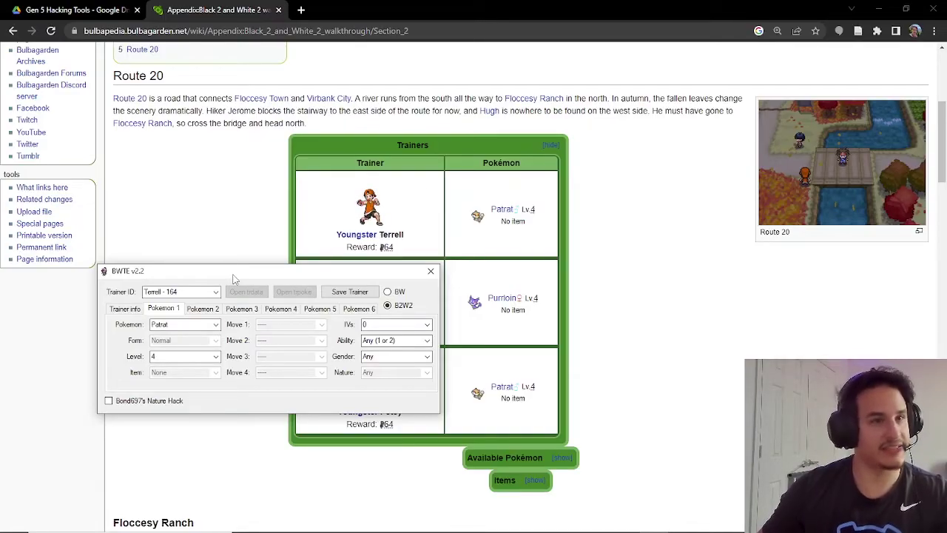
Step: Set Terrell's battle type to Double Battle and the number of Pokémon to 2
click(126, 309)
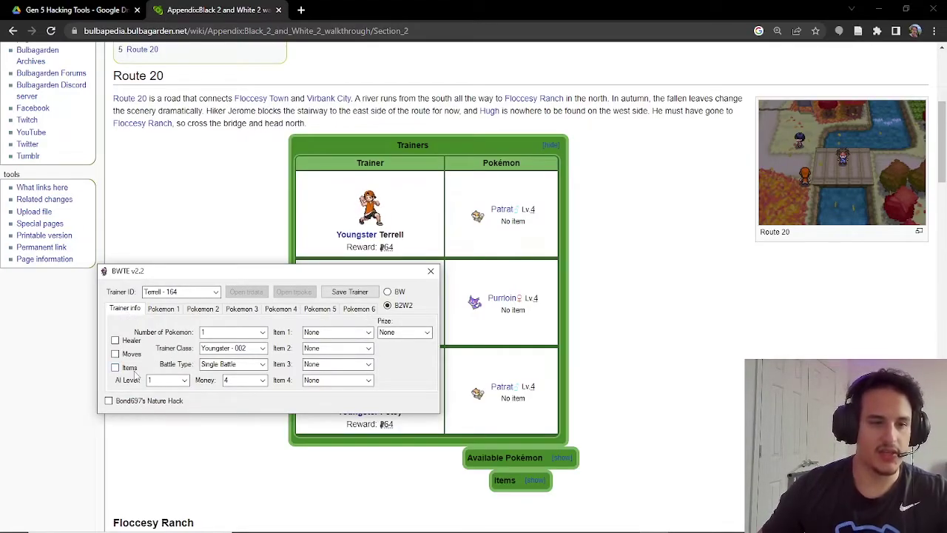
click(244, 364)
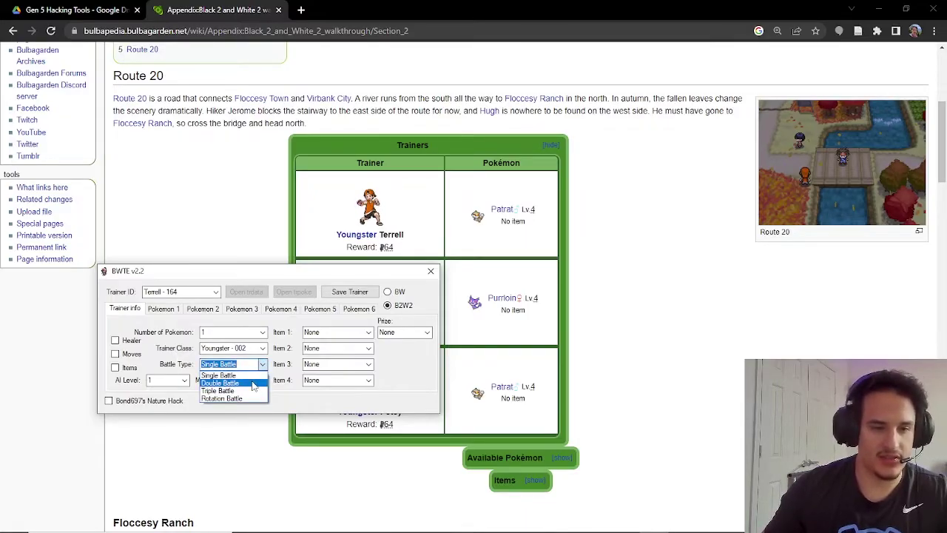
click(252, 383)
click(263, 332)
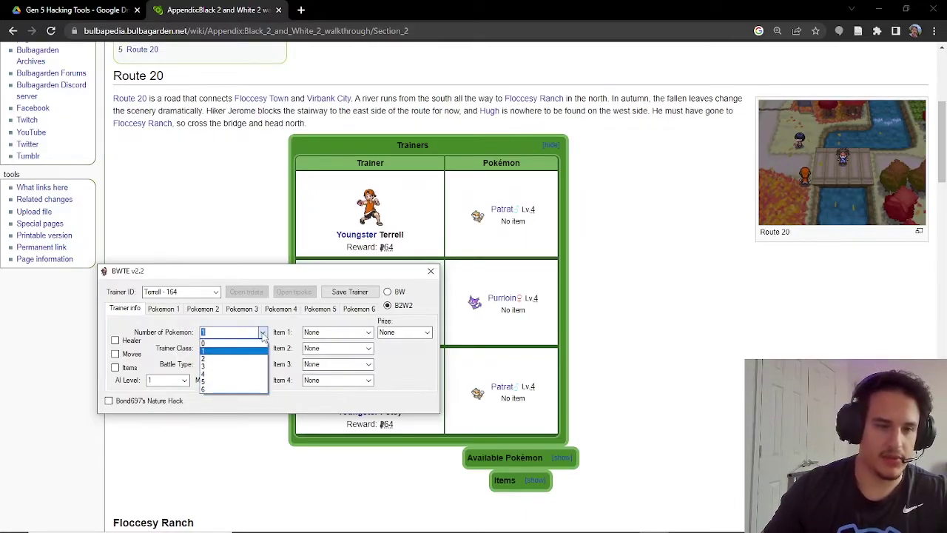
click(253, 352)
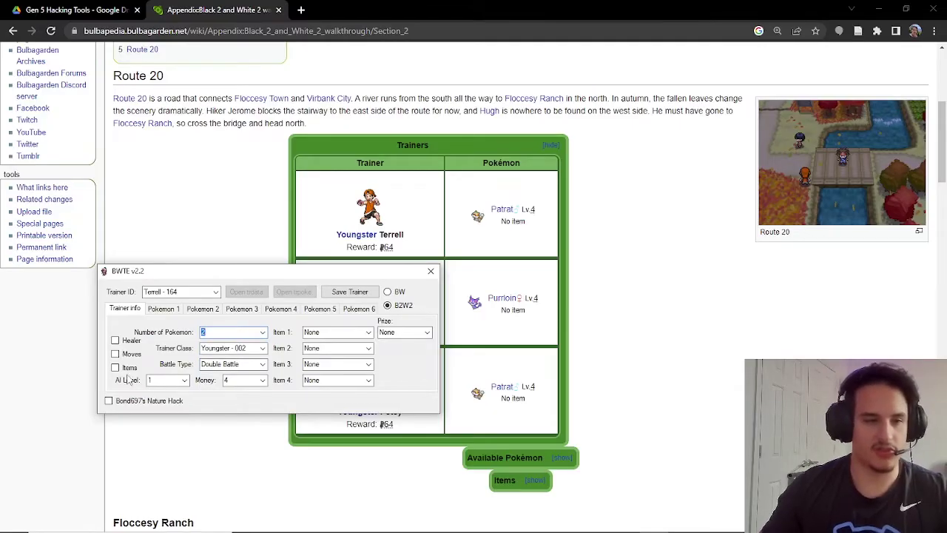
Step: Enable the Moves and Items options for Terrell and check the first Pokémon's fields
click(115, 355)
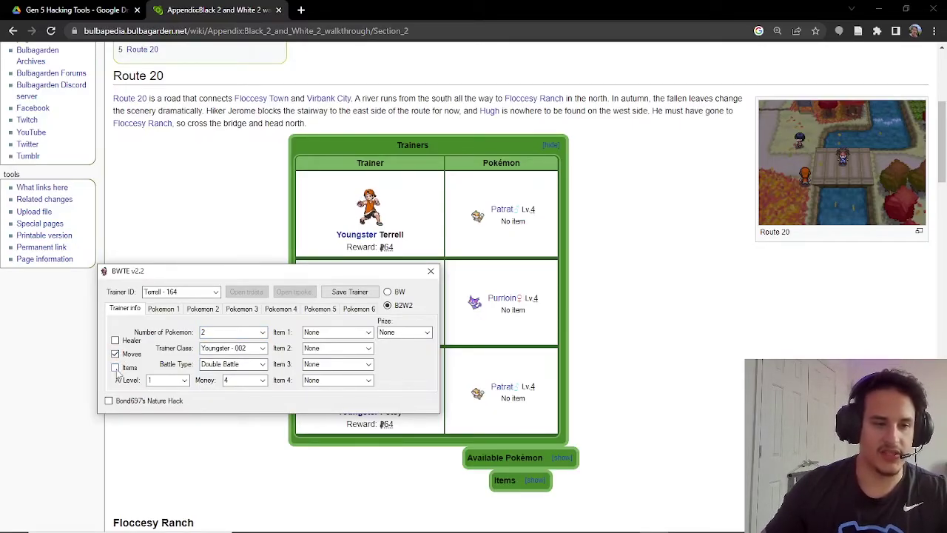
click(164, 308)
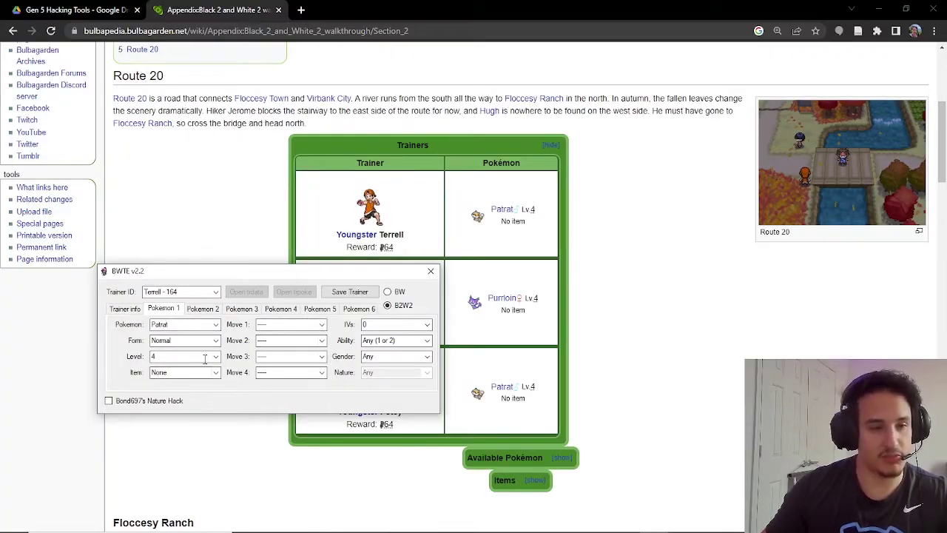
click(127, 309)
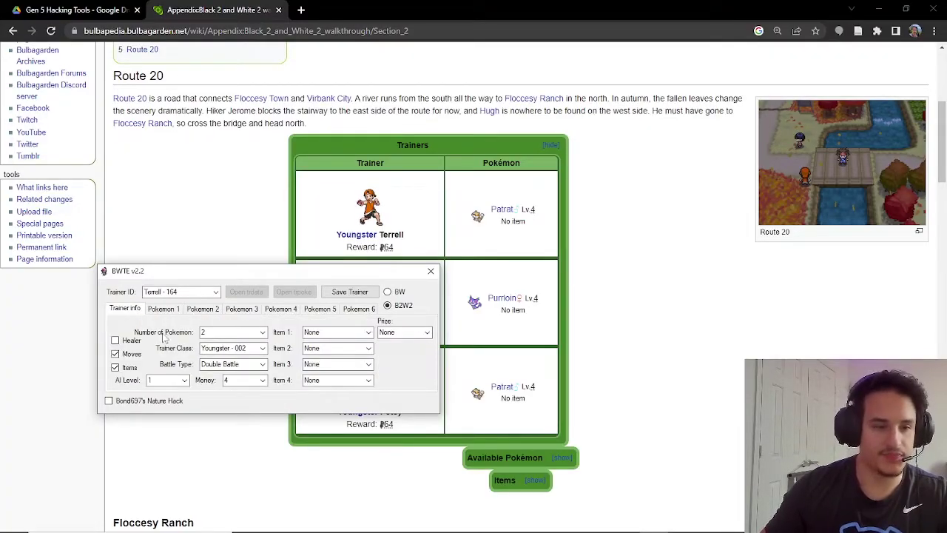
Step: Set Terrell's AI level to 135
click(187, 380)
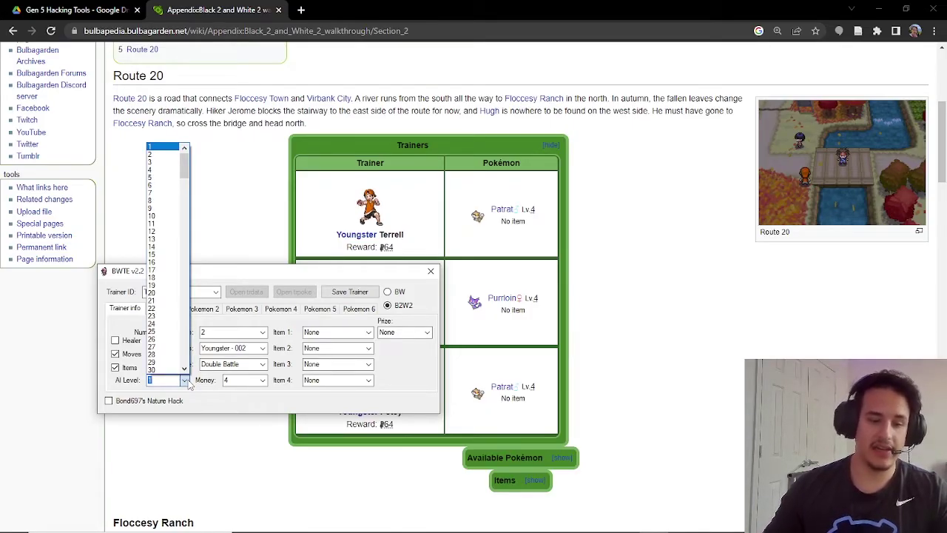
key(7)
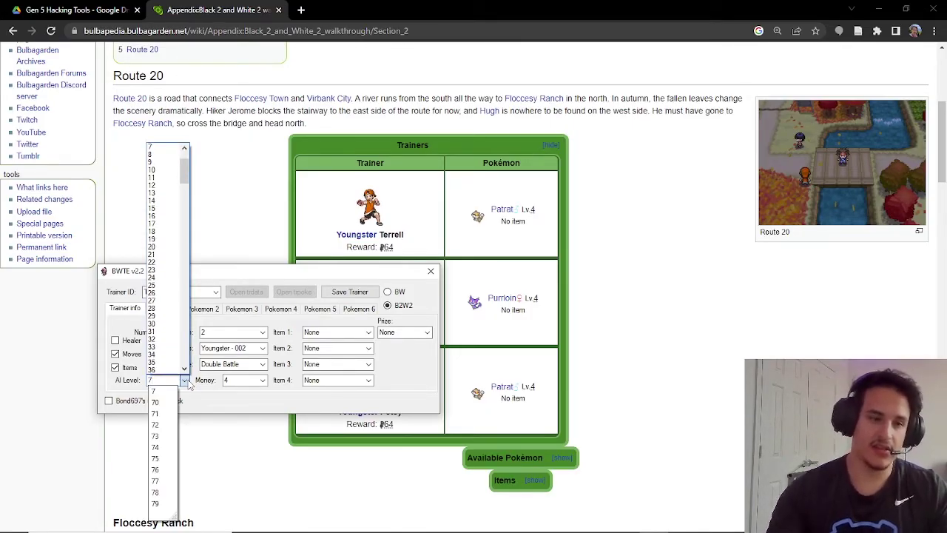
key(BackSpace)
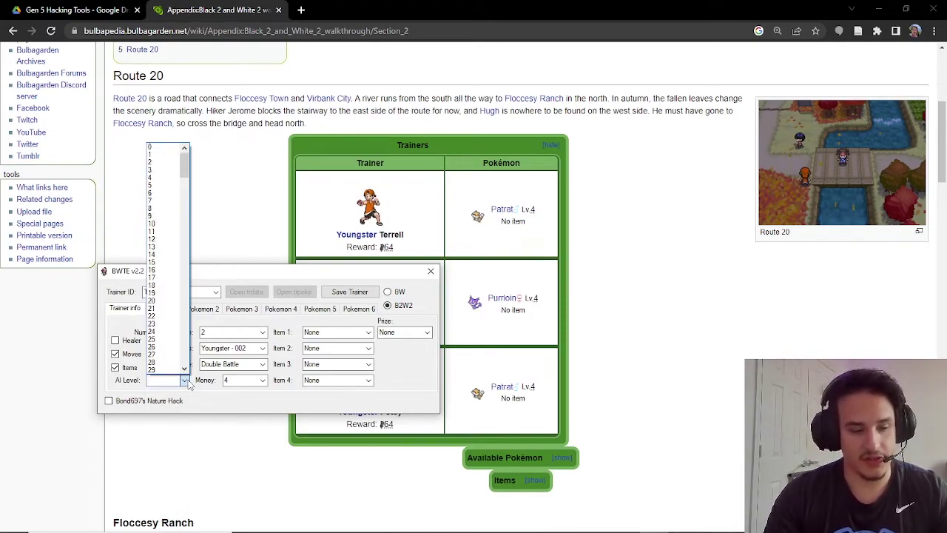
text(135)
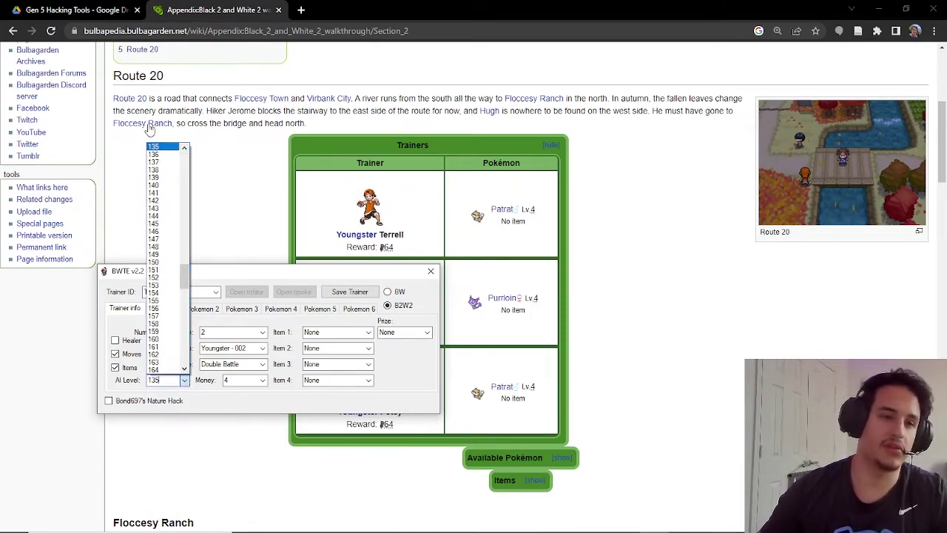
click(155, 147)
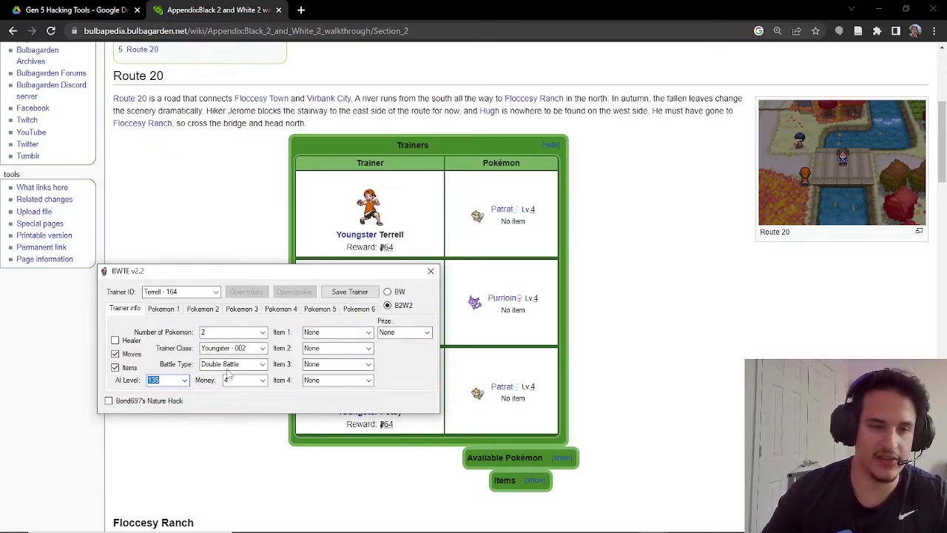
Step: Save the trainer, reload Terrell - 164, and open the second Pokémon's settings
click(350, 292)
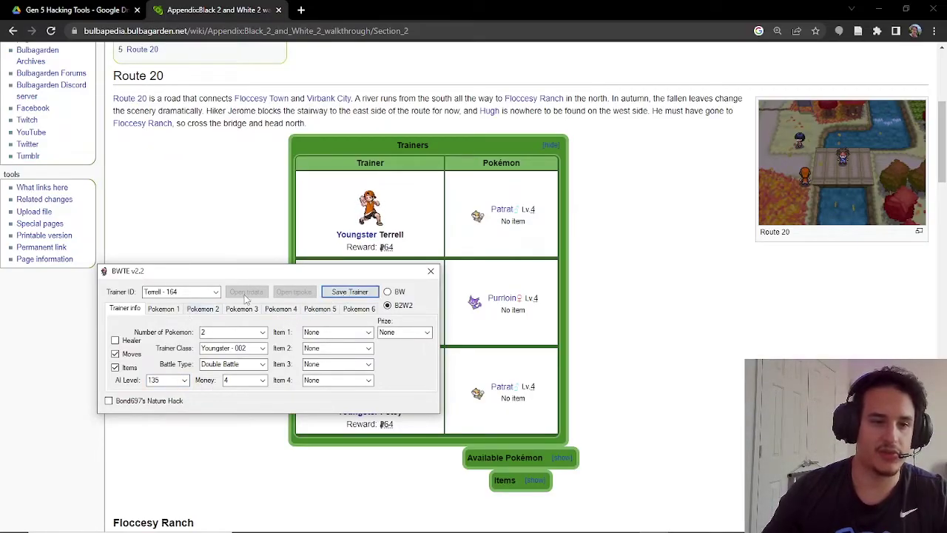
click(203, 309)
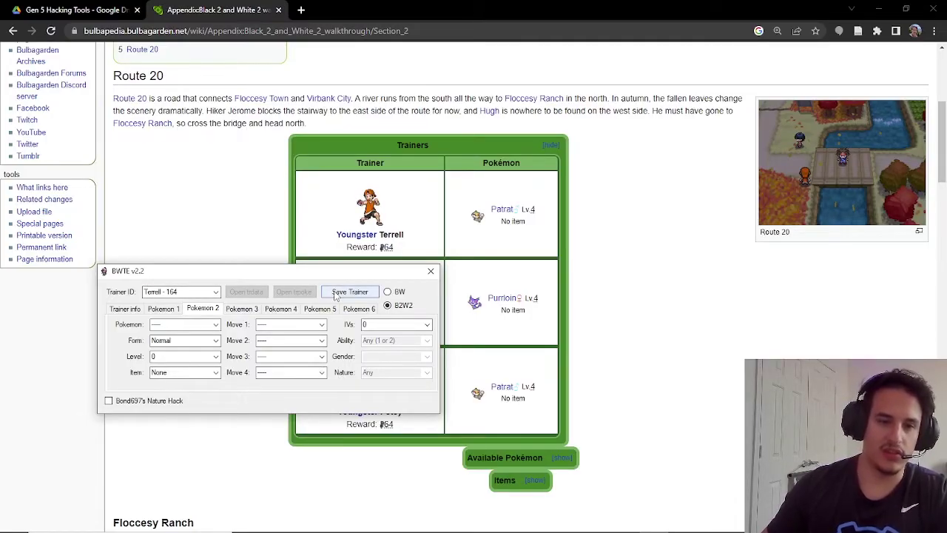
click(126, 309)
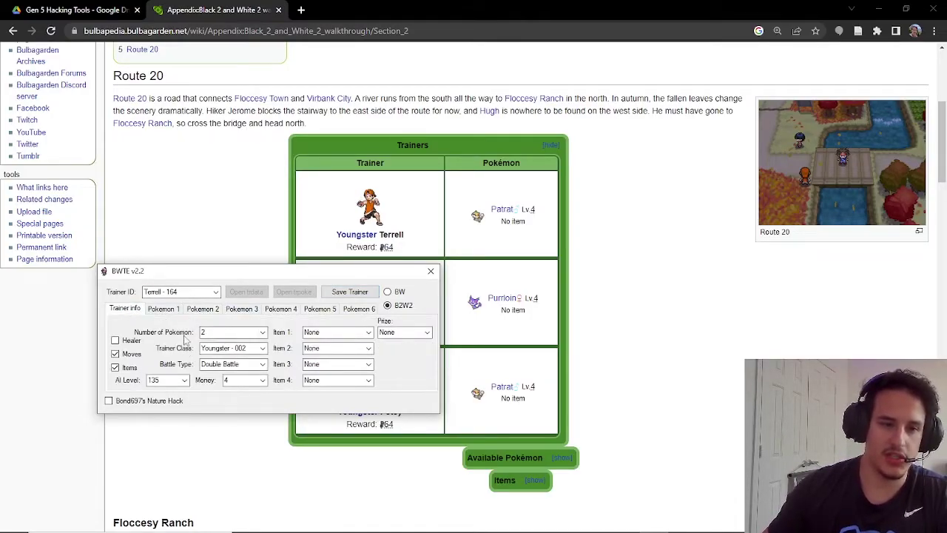
click(345, 293)
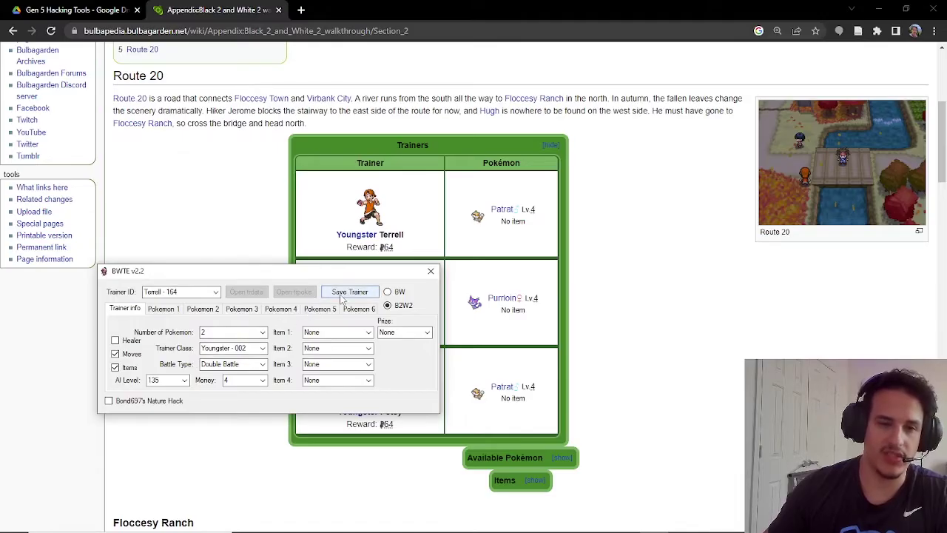
click(215, 292)
click(178, 309)
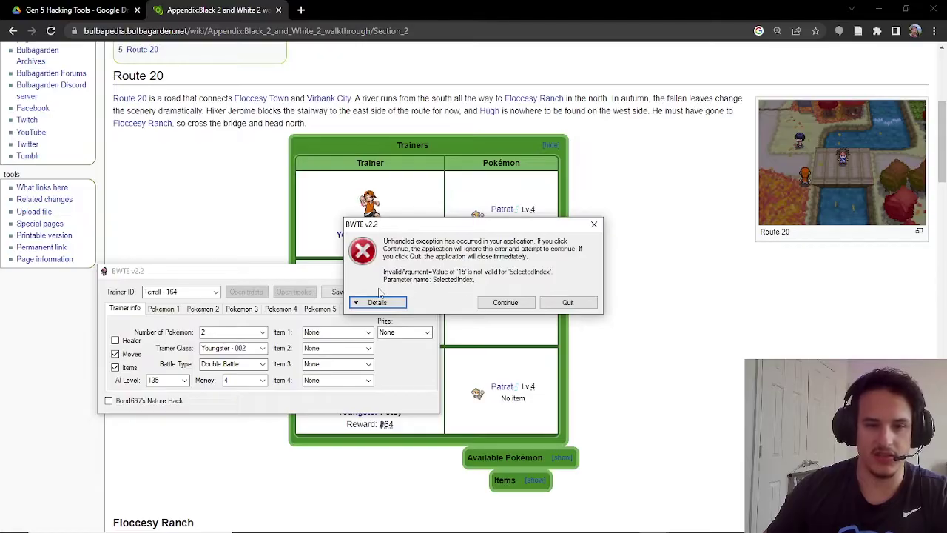
key(Return)
click(199, 308)
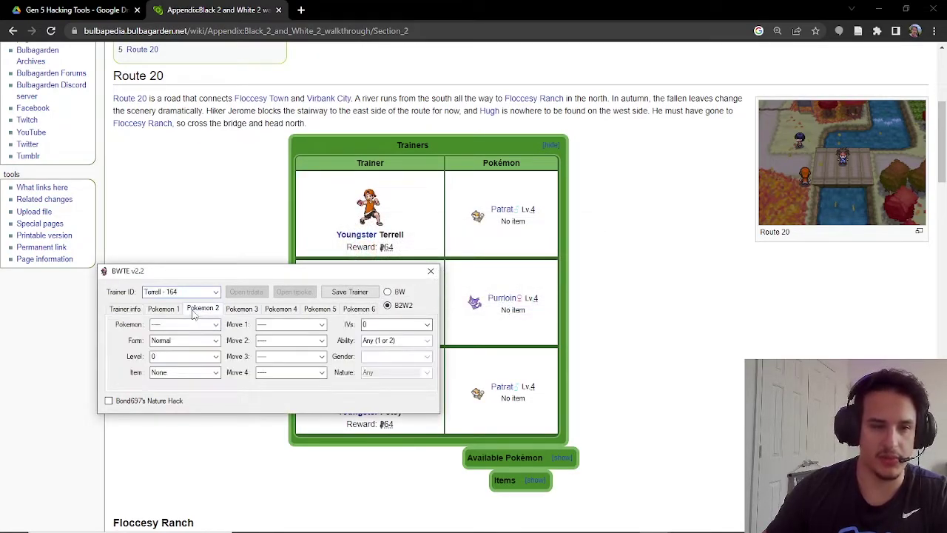
Step: Set the second Pokémon's gender to Any, then save and reload Terrell - 164
click(426, 356)
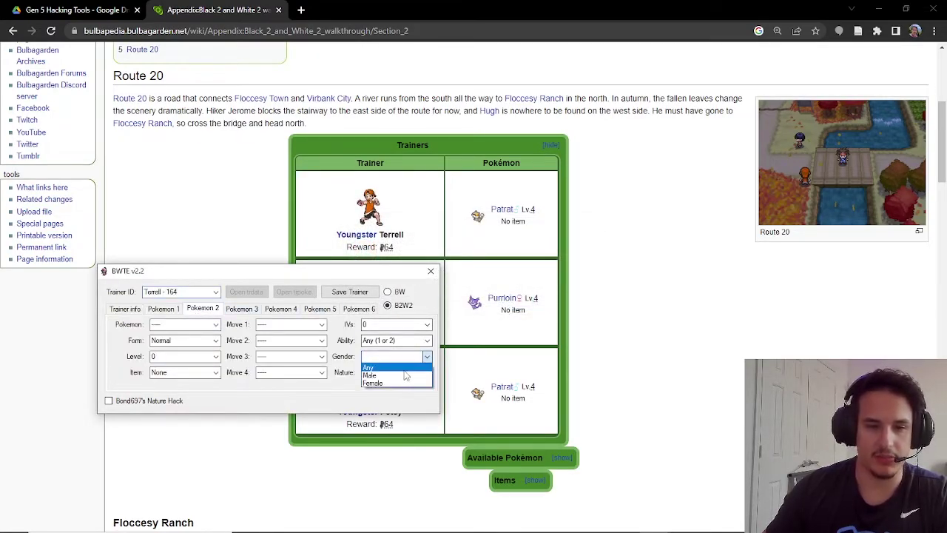
click(426, 362)
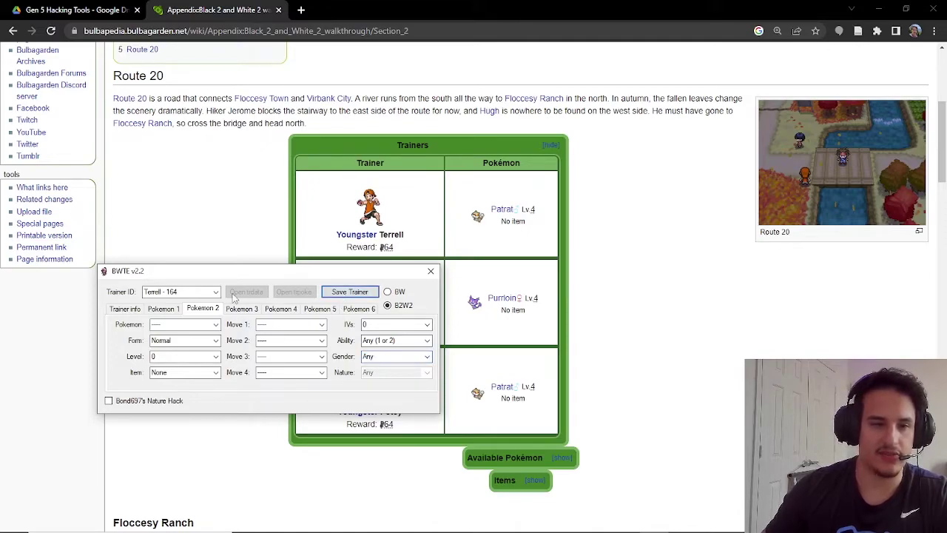
click(211, 293)
click(187, 307)
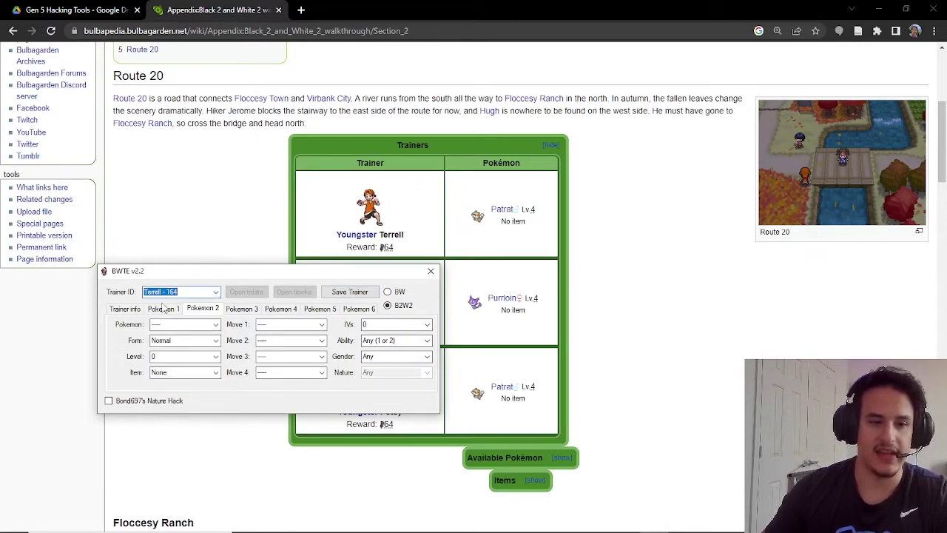
Step: Give Terrell's first Pokémon, Patrat, Giga Impact as Move 1 and set its level to 31
click(166, 310)
click(203, 309)
click(168, 310)
click(321, 325)
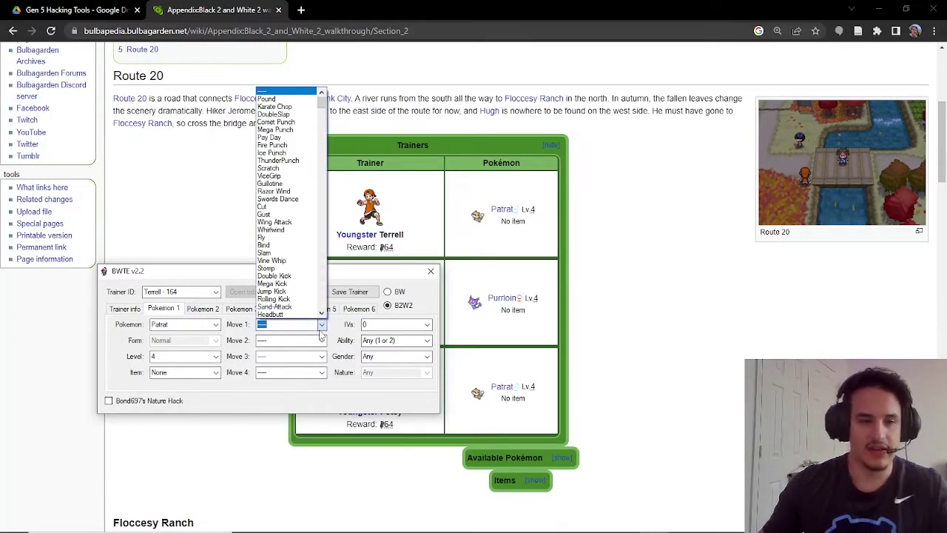
text(giga im)
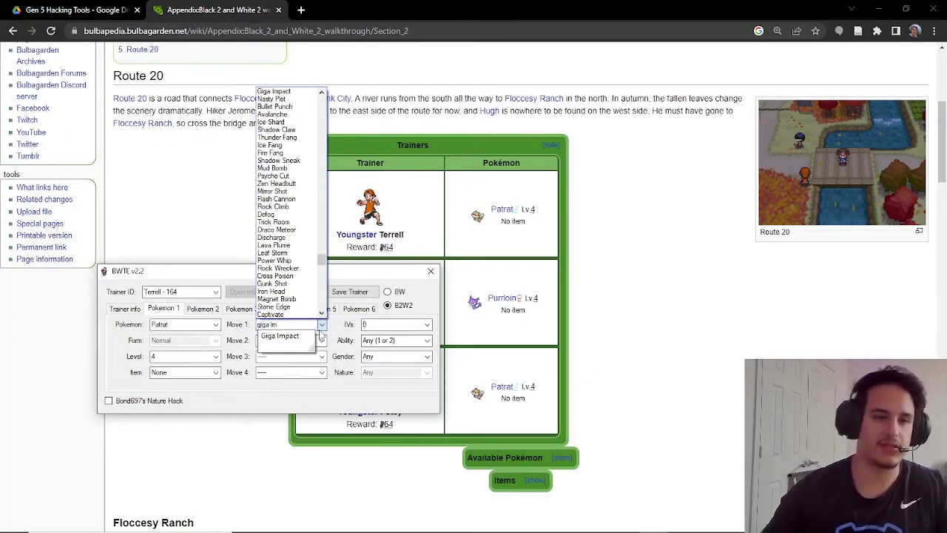
click(289, 92)
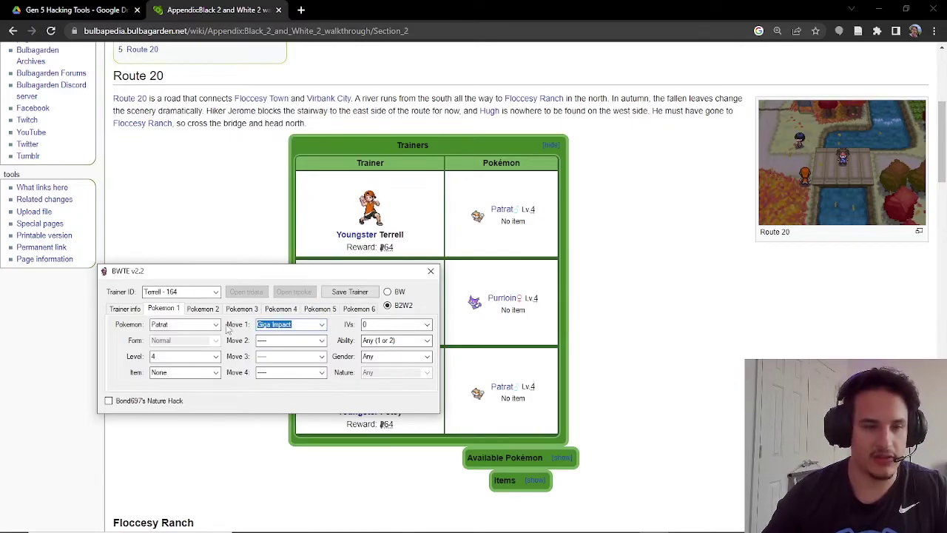
click(216, 356)
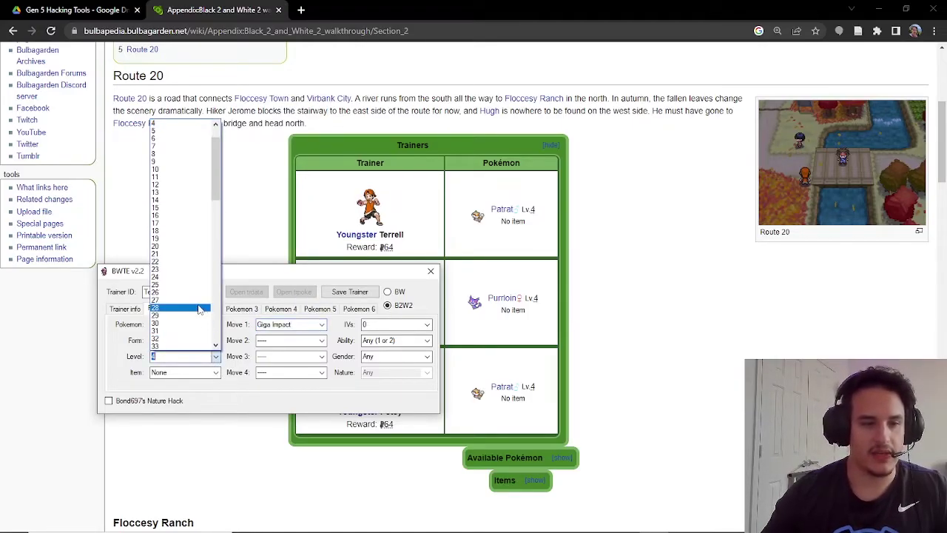
click(200, 332)
Step: Set Terrell's second Pokémon to Arceus with Explosion as Move 1
click(212, 309)
click(216, 324)
text(arce)
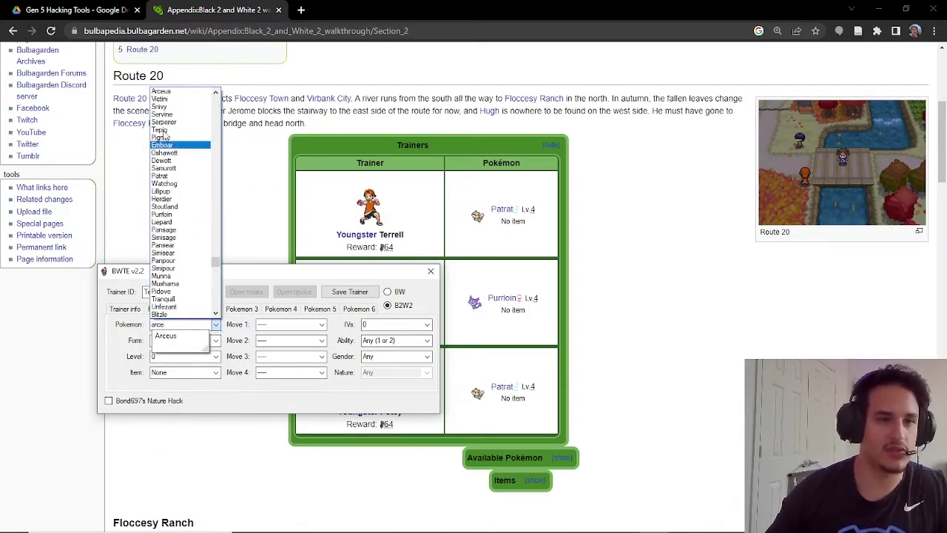
key(Return)
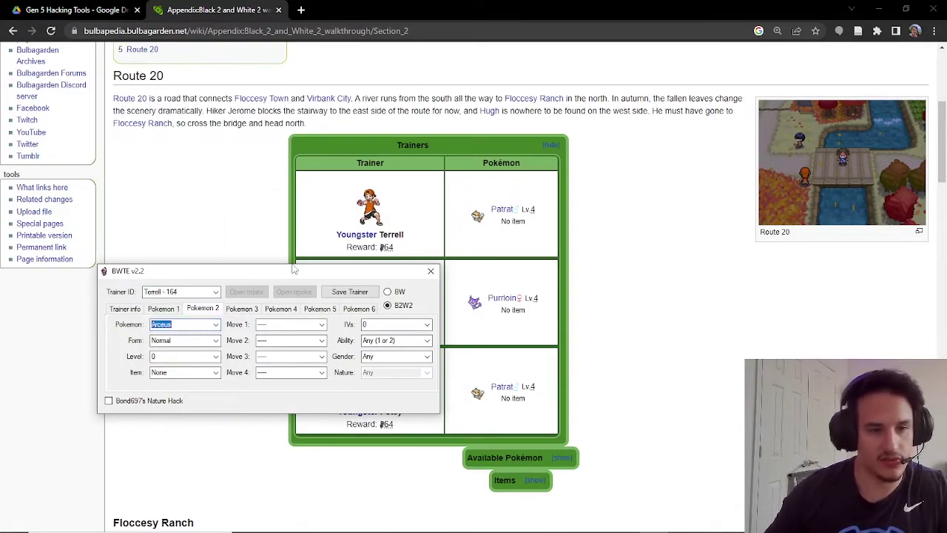
click(321, 325)
text(expl)
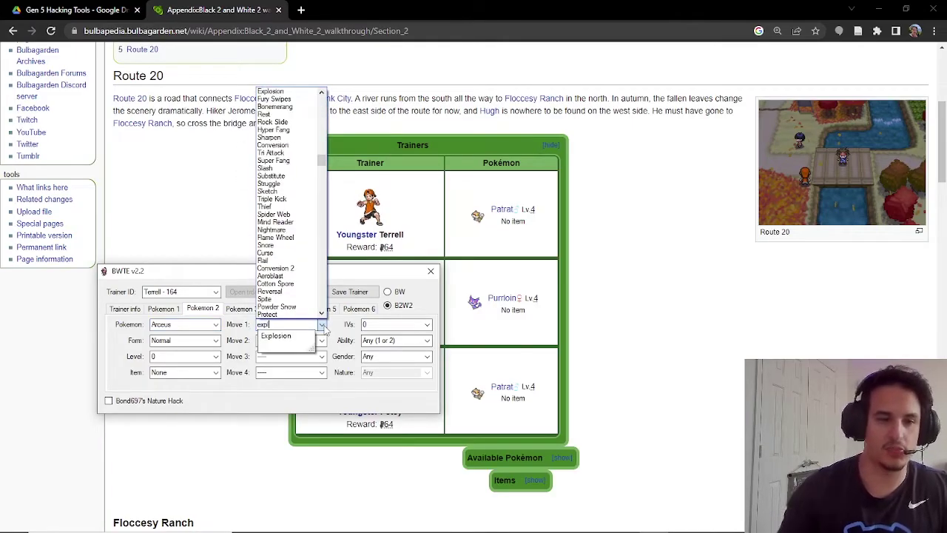
key(Return)
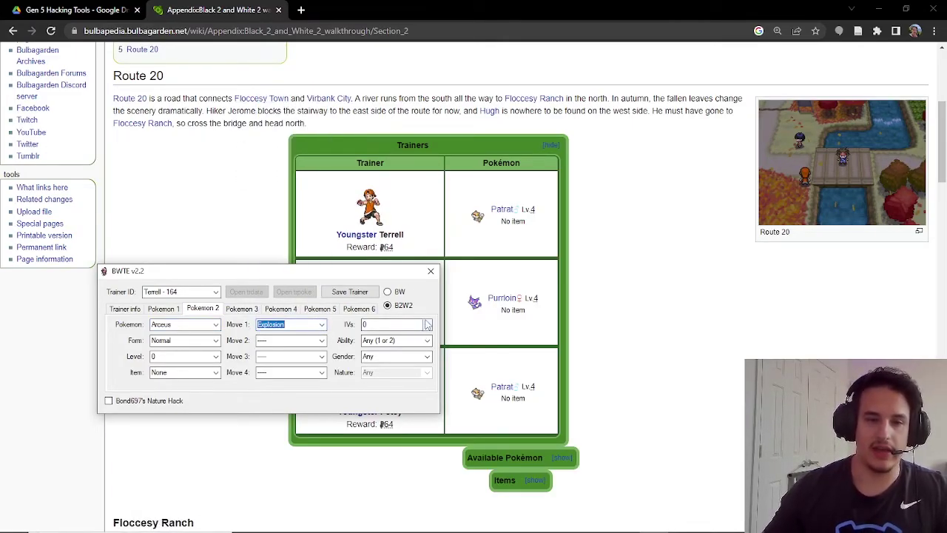
Step: Set Arceus's IVs to 255
click(427, 324)
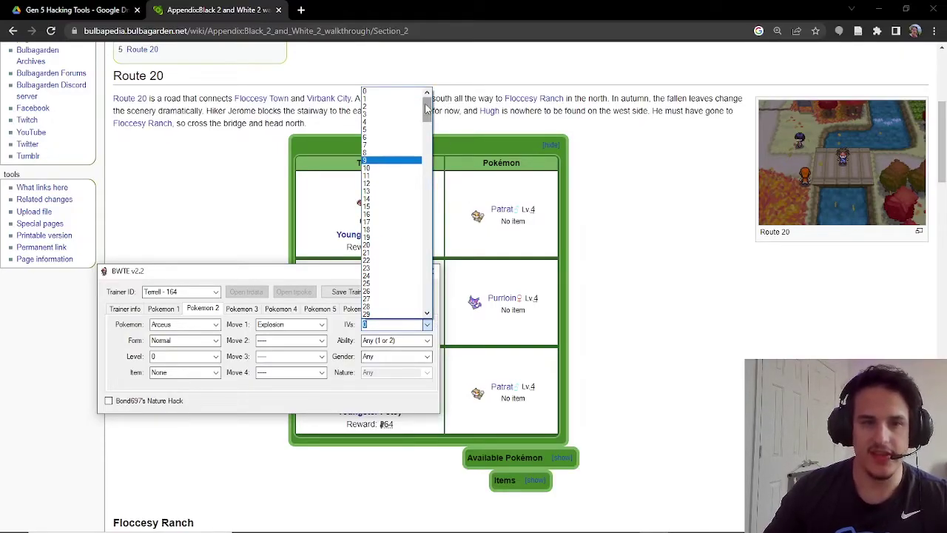
drag(427, 110, 427, 288)
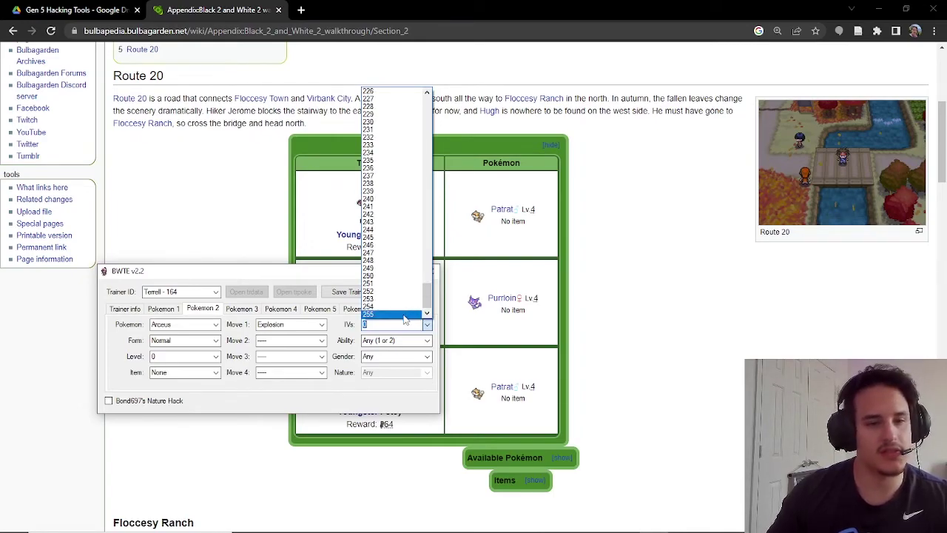
click(403, 315)
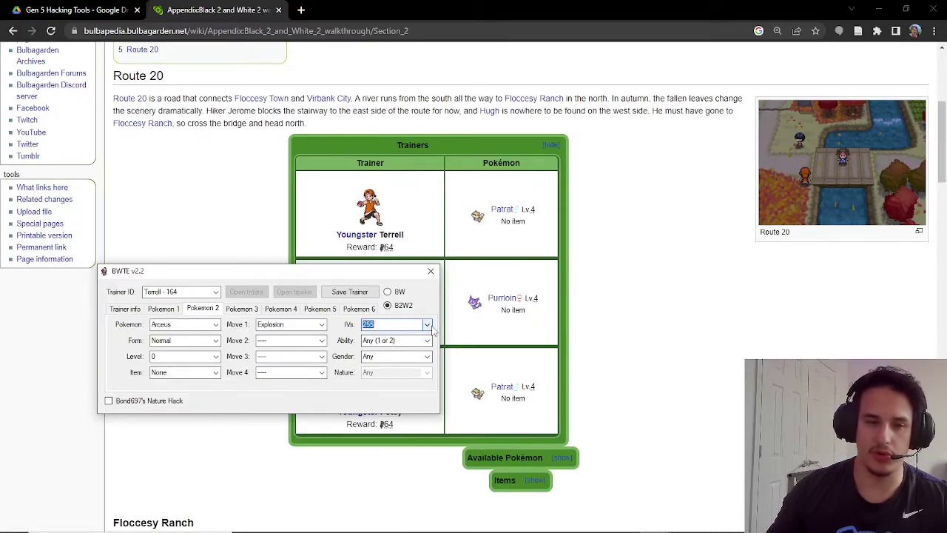
click(428, 327)
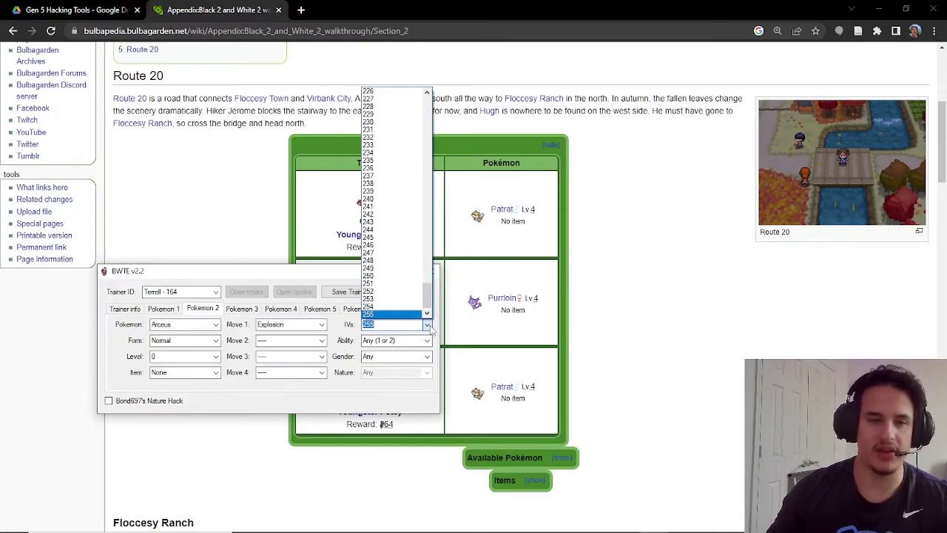
click(335, 327)
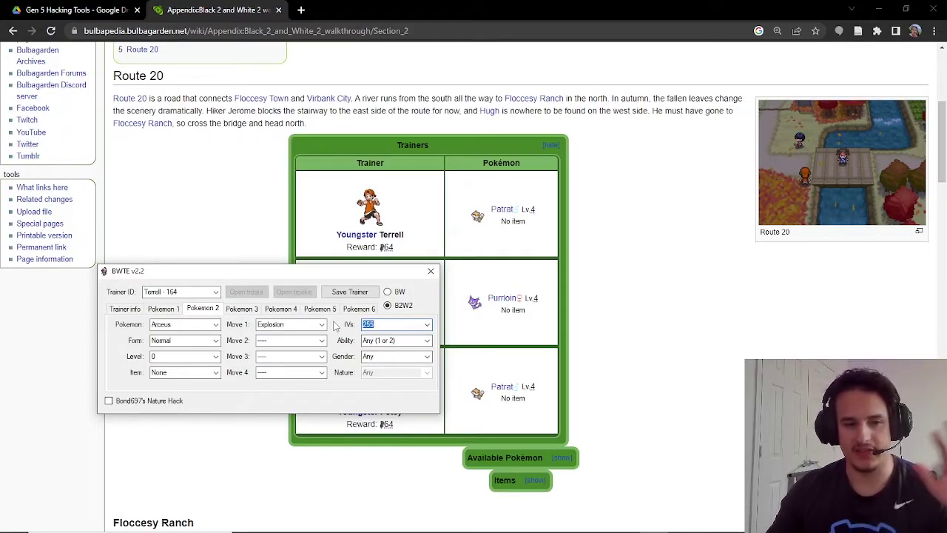
Step: Set Arceus's ability to Multitype and keep its gender at Any
click(428, 340)
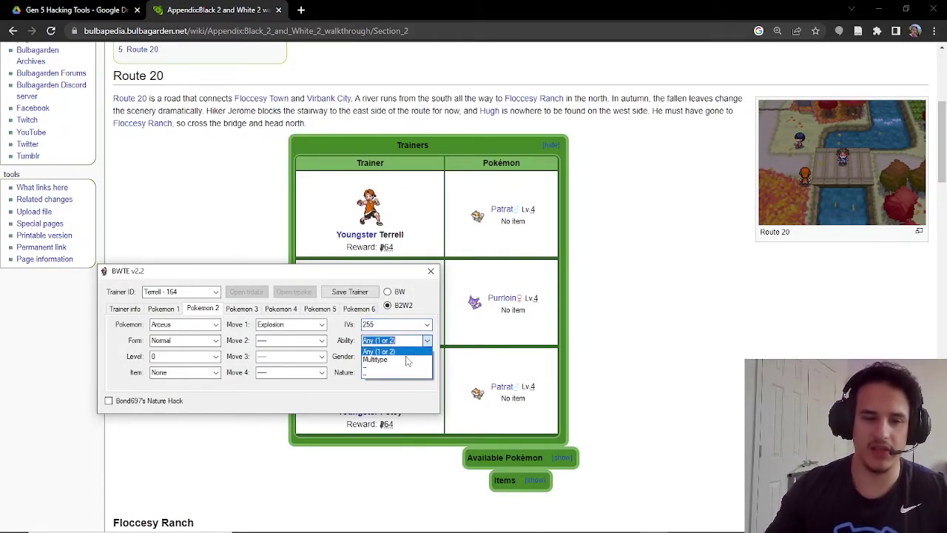
click(379, 360)
click(427, 340)
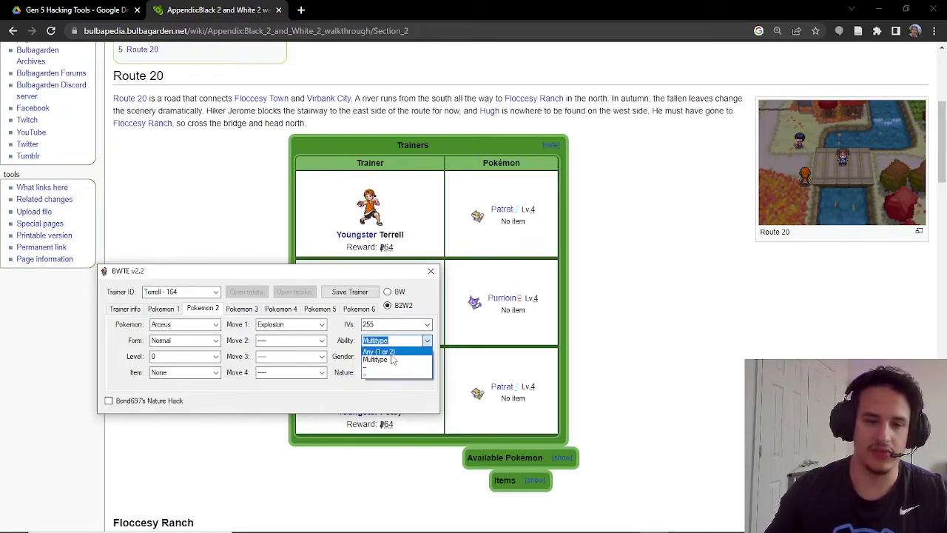
click(418, 351)
click(427, 341)
click(408, 360)
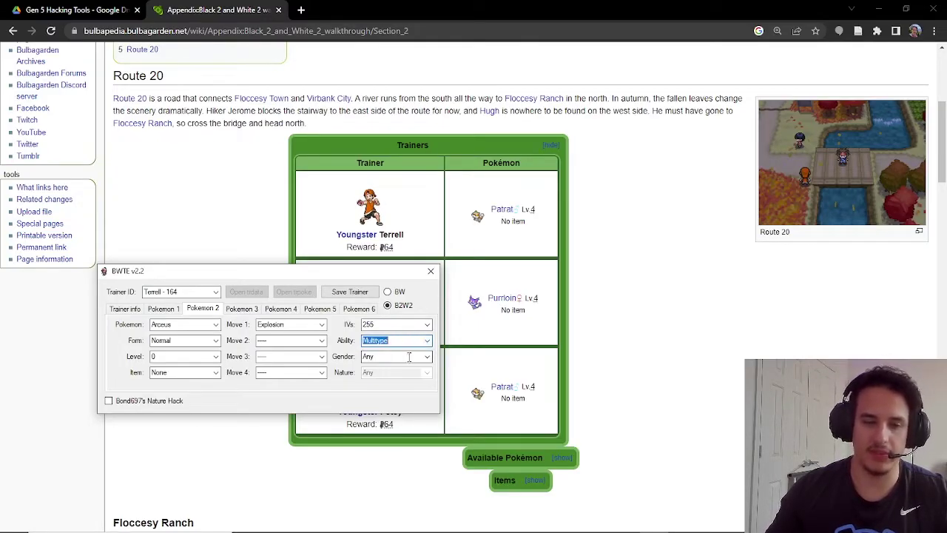
click(427, 356)
click(396, 367)
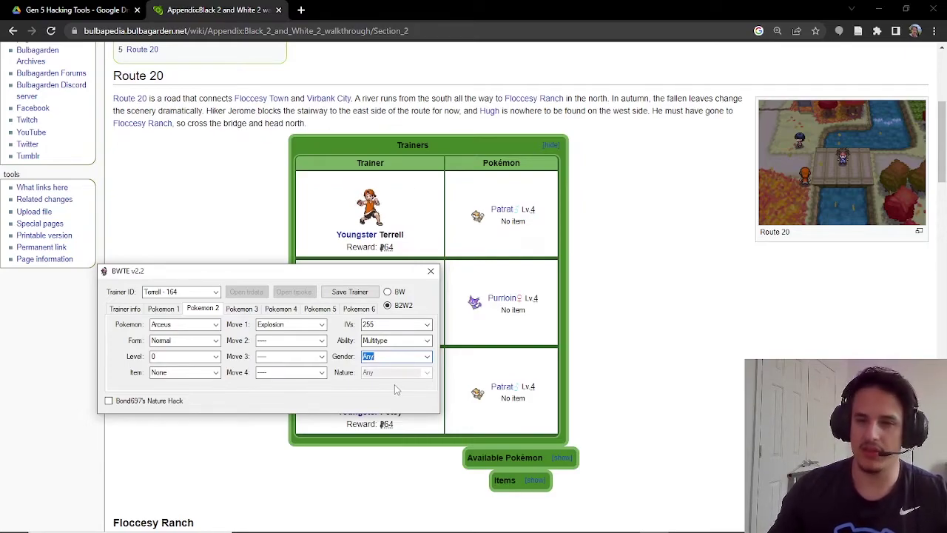
click(111, 402)
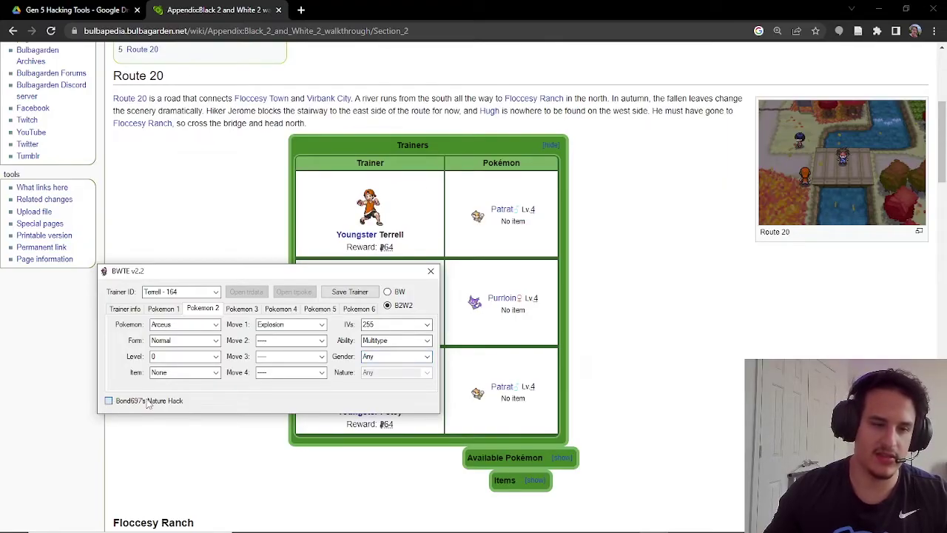
Step: Turn Bond697's Nature Hack on and back off, and check Terrell's trainer info
click(110, 401)
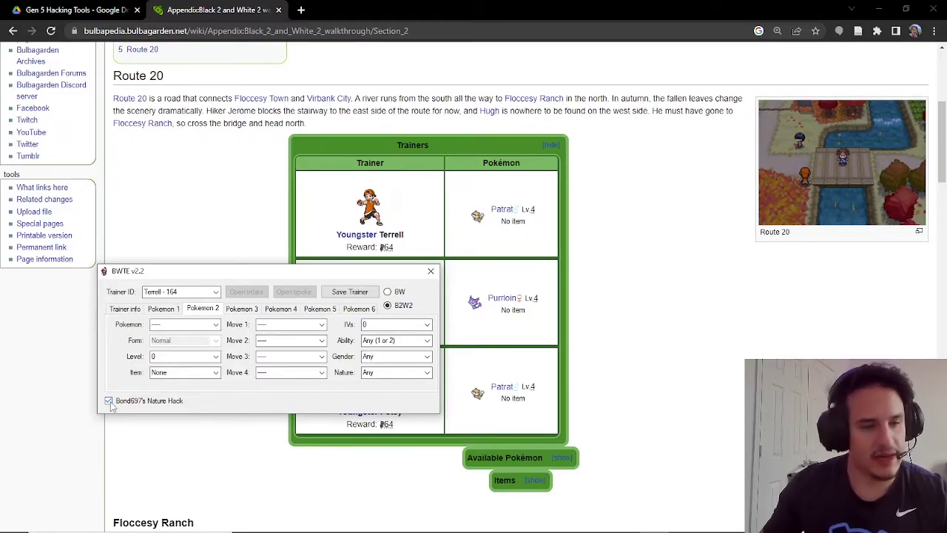
click(109, 401)
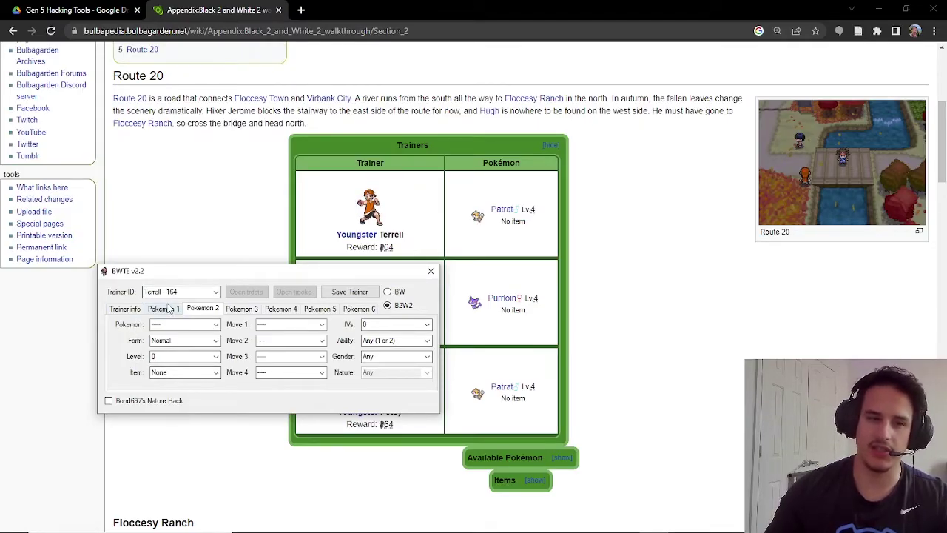
click(169, 309)
key(Left)
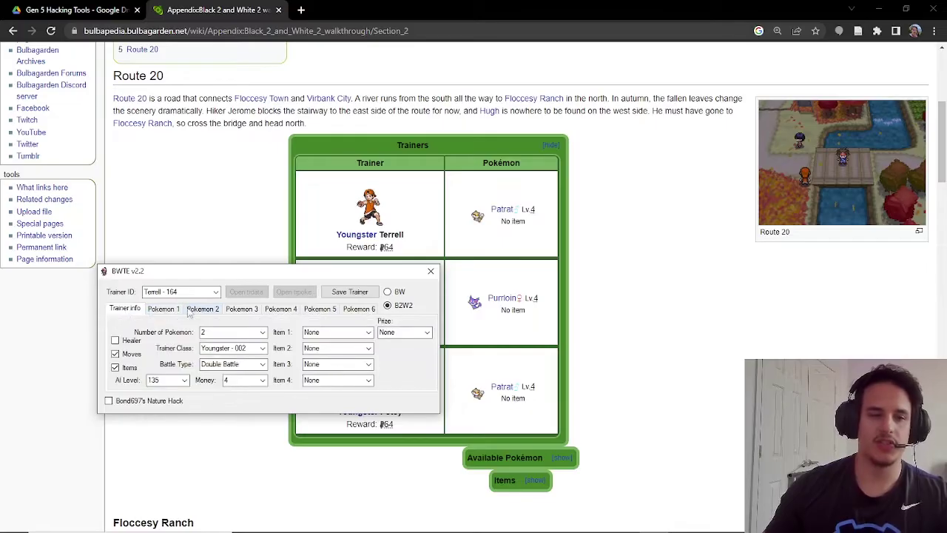
Step: Set Terrell's second Pokémon to Arceus and look through its available forms
click(198, 308)
click(210, 325)
text(arce)
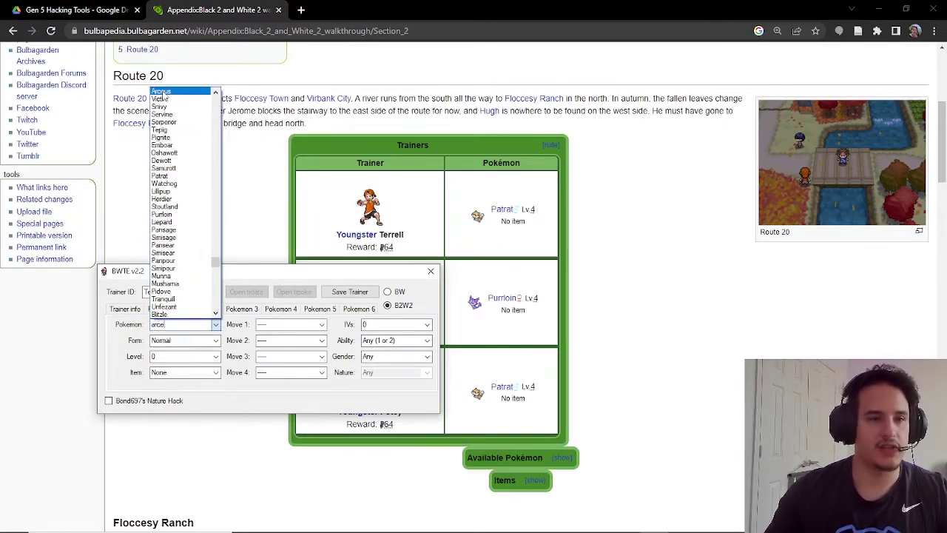
key(Return)
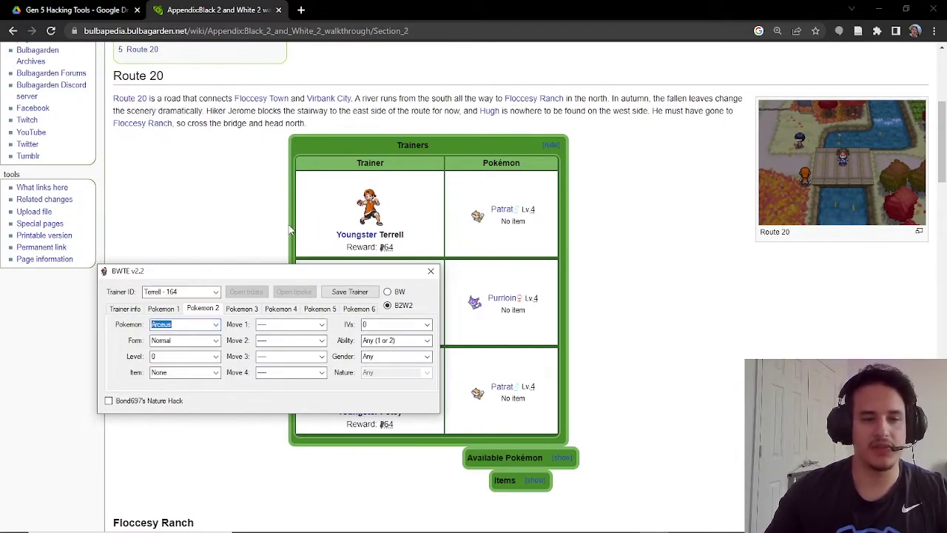
click(215, 341)
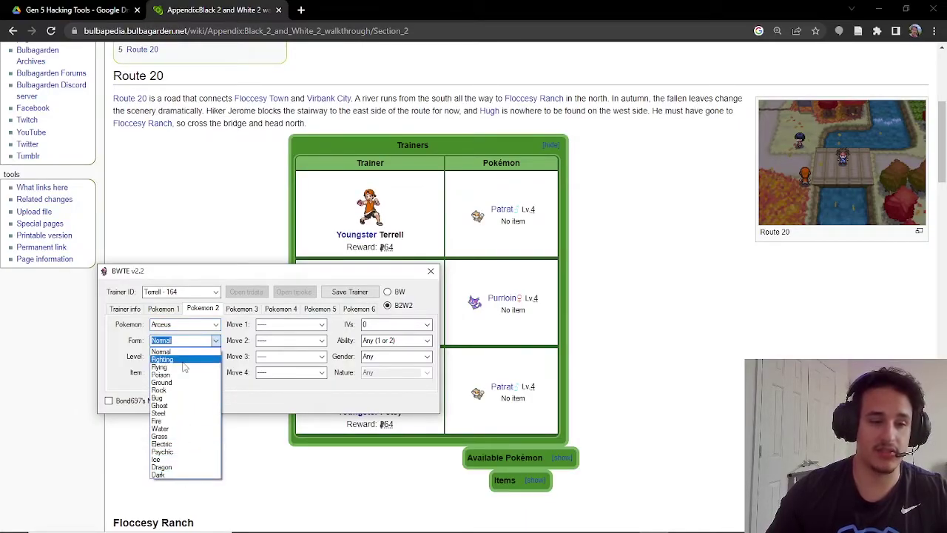
click(215, 340)
Step: Set Terrell's second Pokémon to Rotom in its Fan form
click(215, 324)
text(rotom)
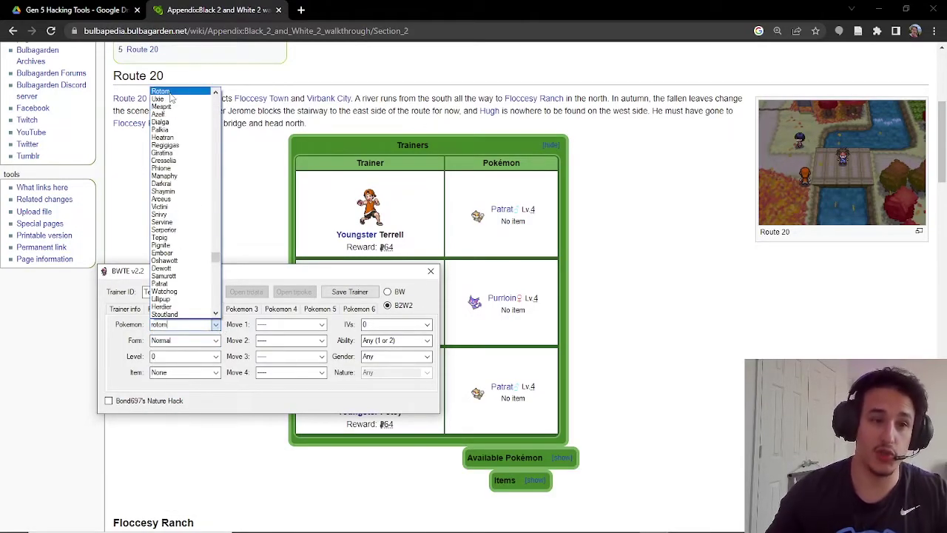
key(Return)
click(215, 341)
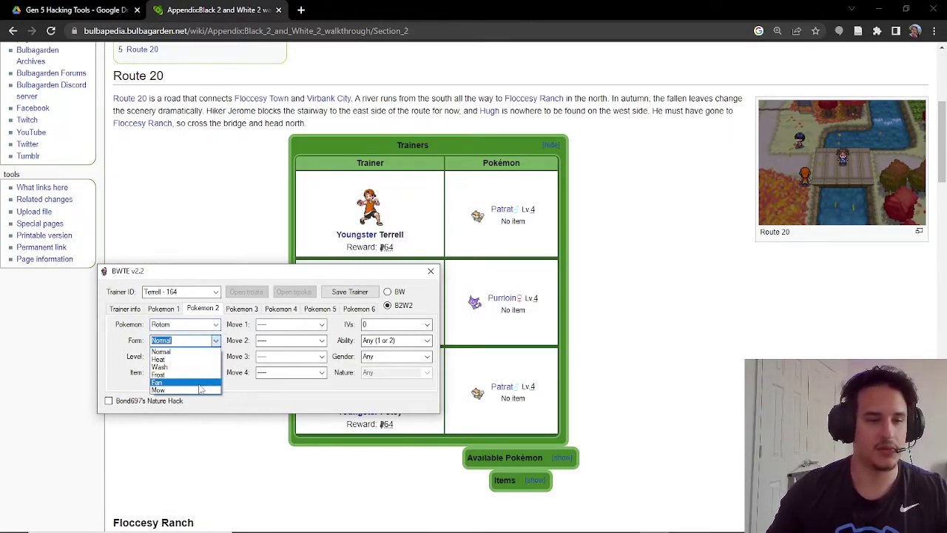
click(157, 381)
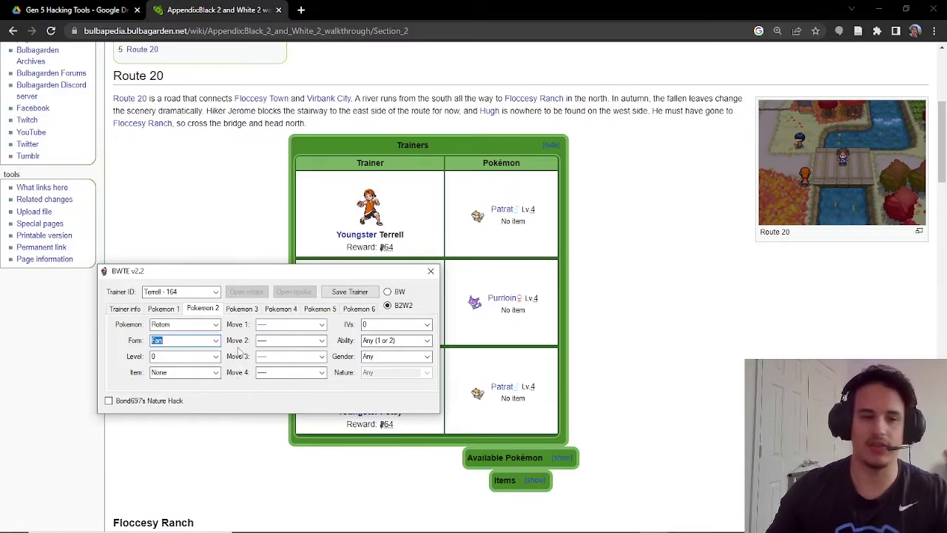
Step: Set Terrell's second Pokémon to Kyurem in its Black form
click(215, 324)
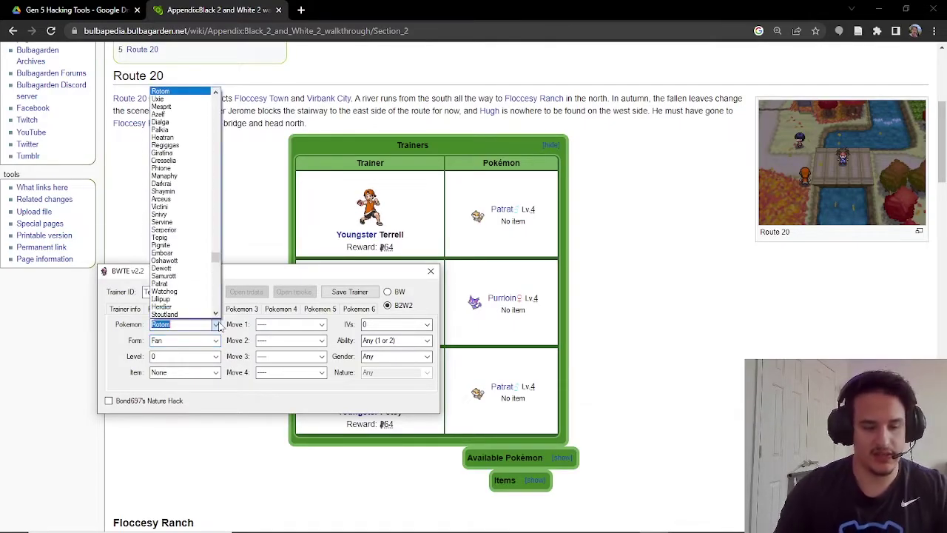
text(kyur)
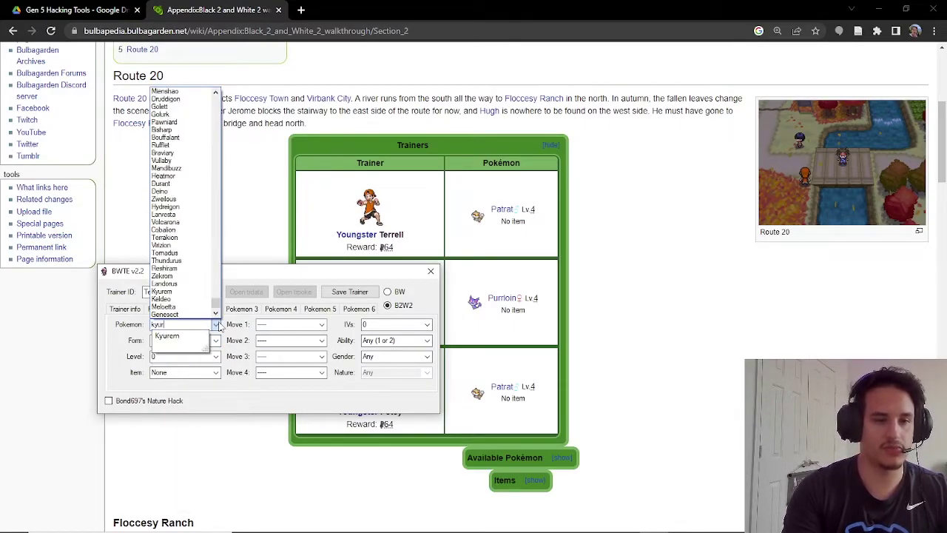
key(Return)
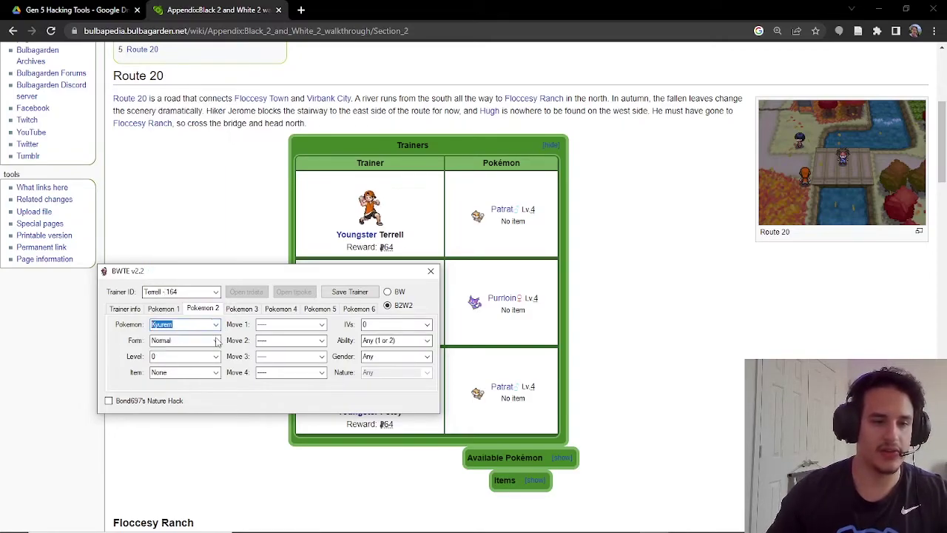
click(216, 339)
click(211, 363)
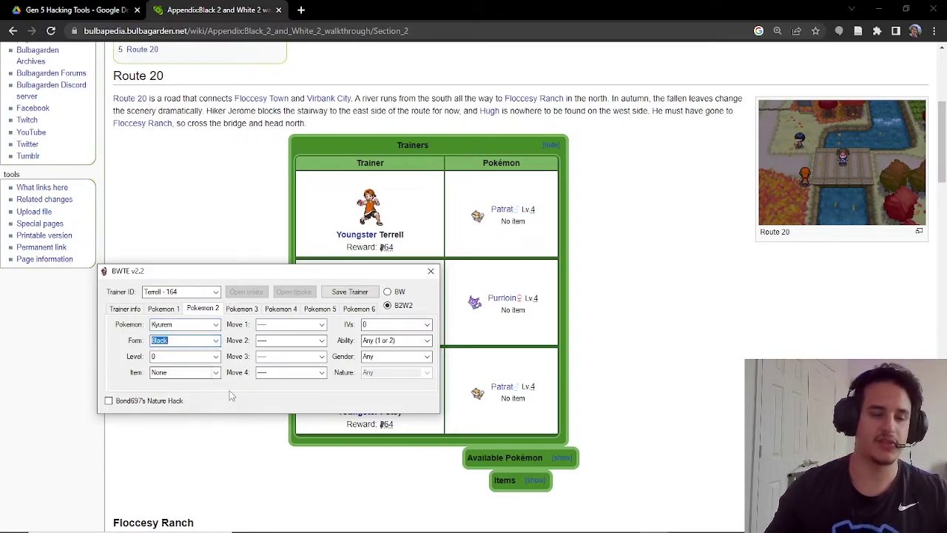
Step: Set Kyurem's level to 25 and save the trainer
click(215, 356)
click(215, 356)
click(180, 313)
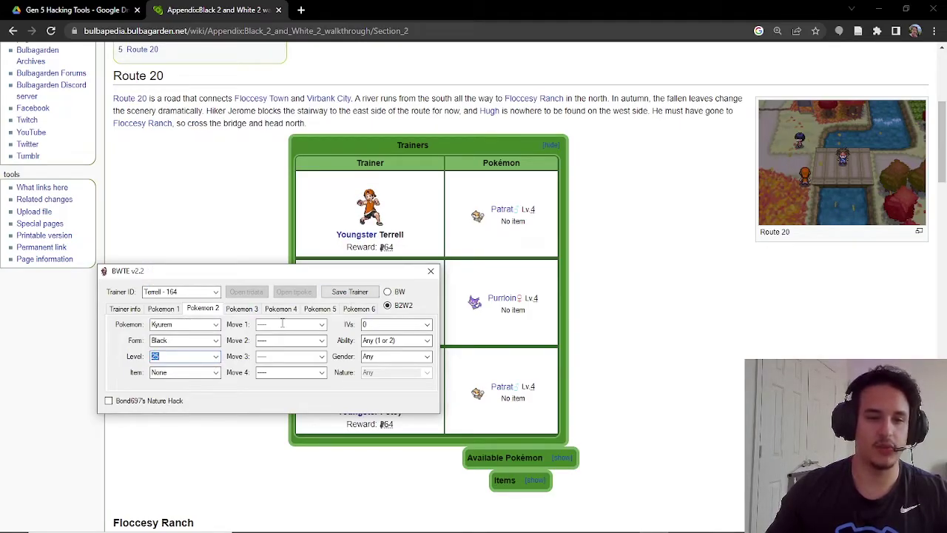
click(338, 292)
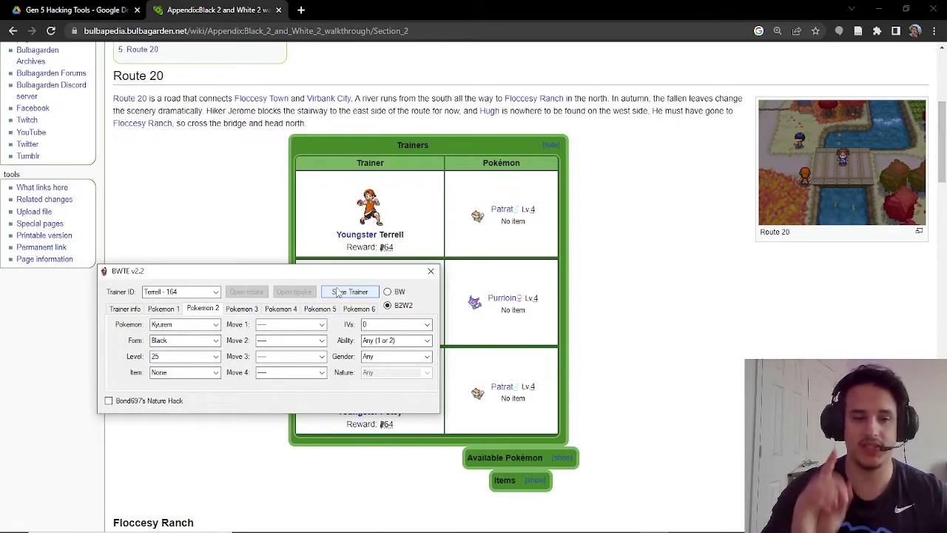
Step: Switch to File Explorer and view the extracted trainer files inside the Tutorial folder's trdata folder
key(alt+Tab)
click(653, 219)
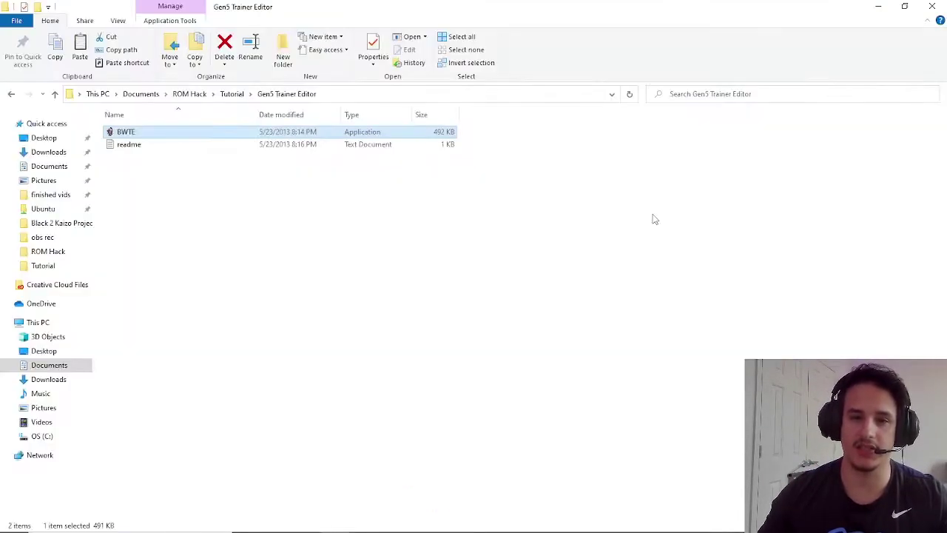
click(232, 93)
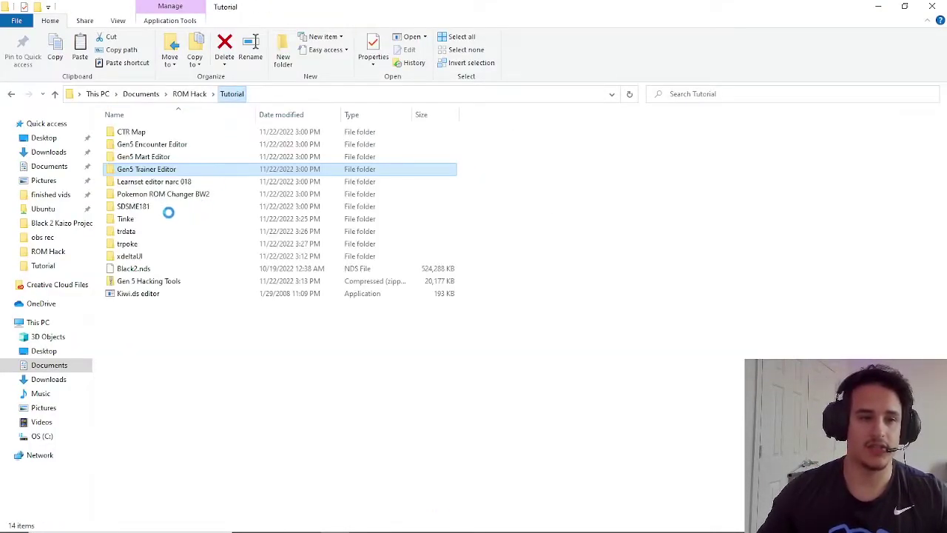
double_click(127, 231)
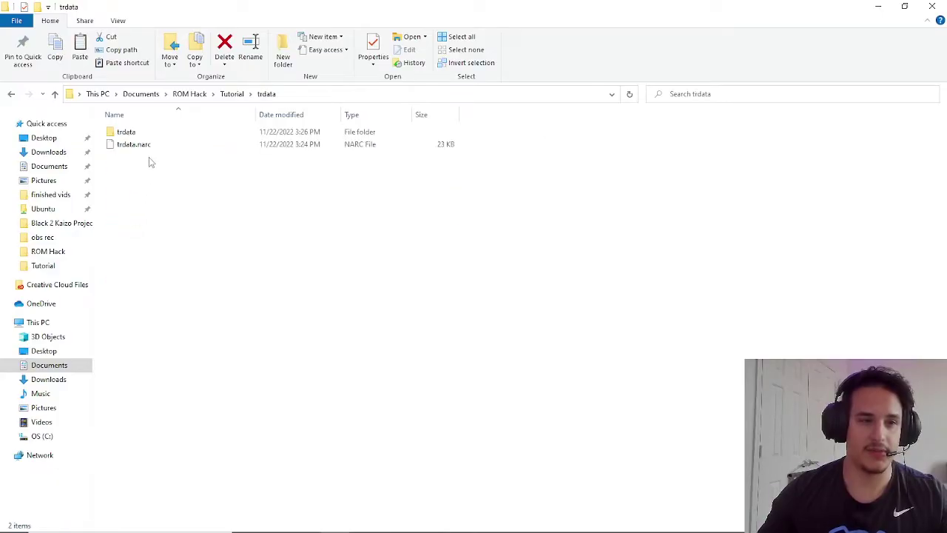
double_click(145, 137)
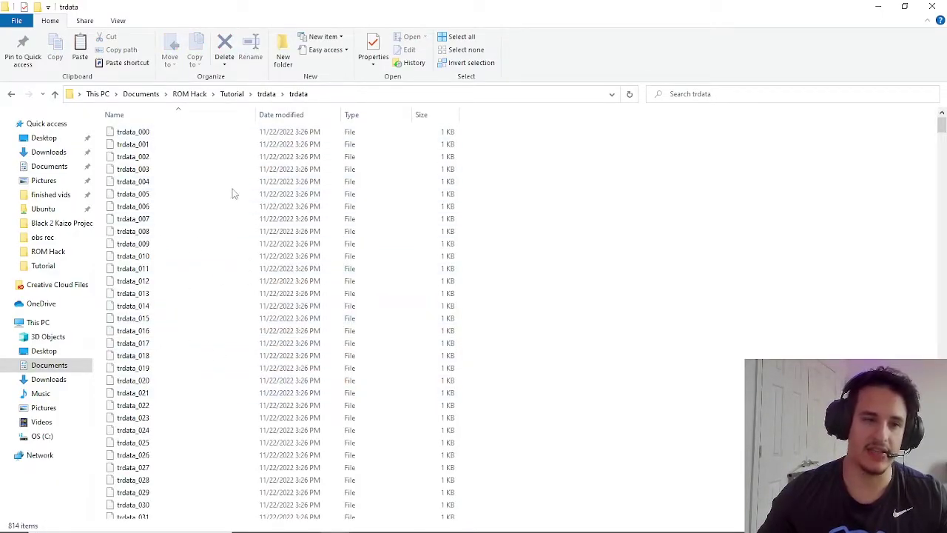
click(266, 94)
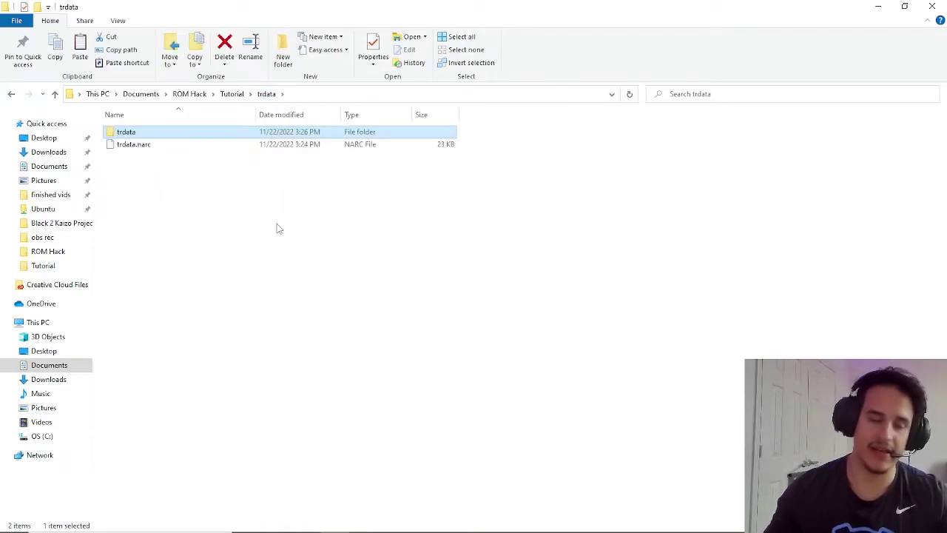
Step: Switch back to BWTE, review Terrell's first Pokémon and trainer info, save the trainer, and close the editor
key(alt+Tab)
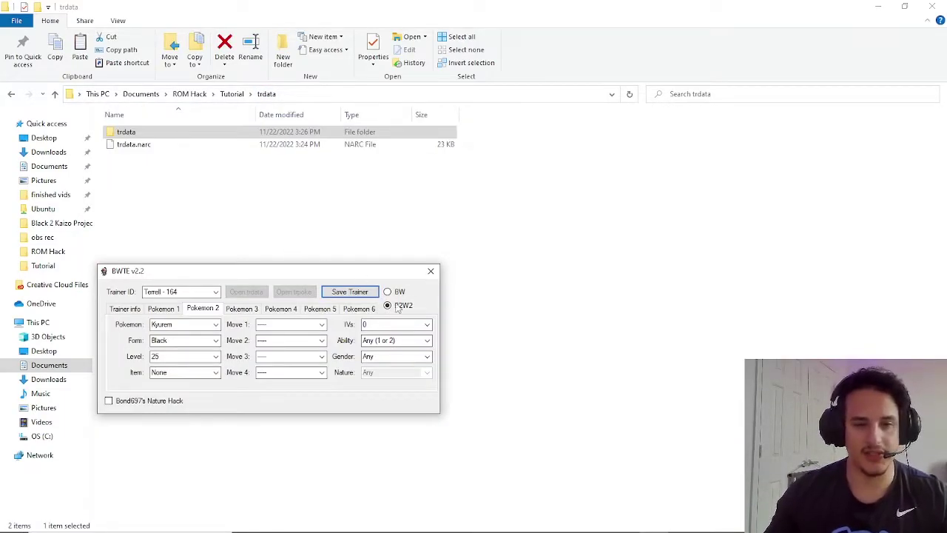
click(158, 310)
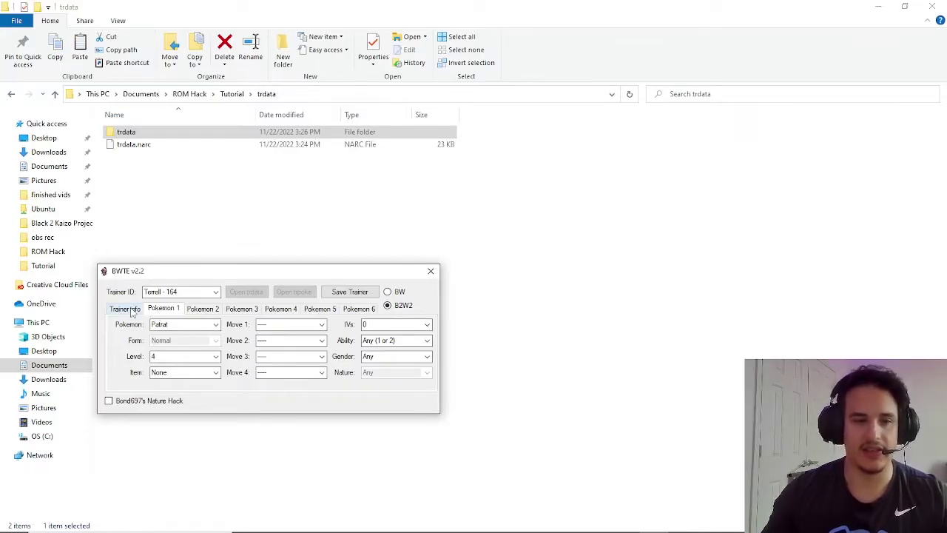
click(126, 309)
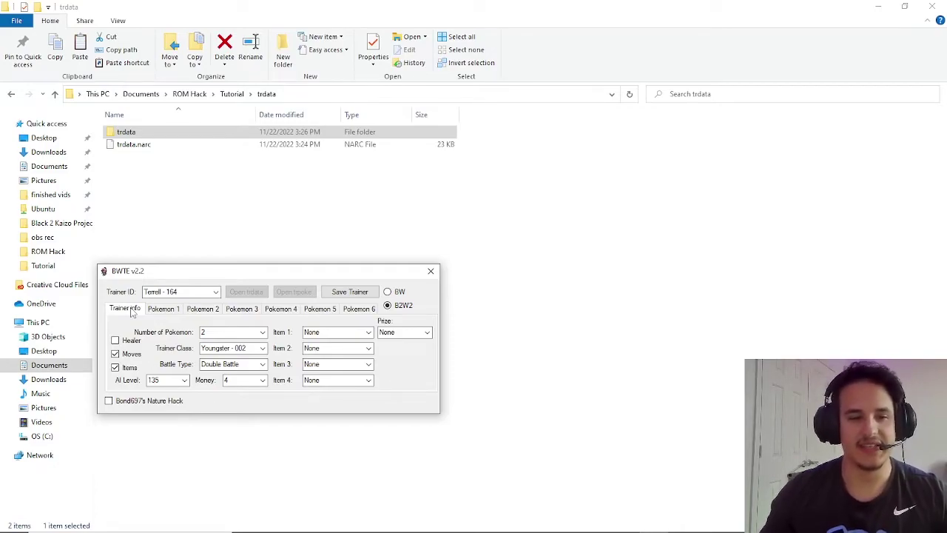
drag(328, 271, 493, 248)
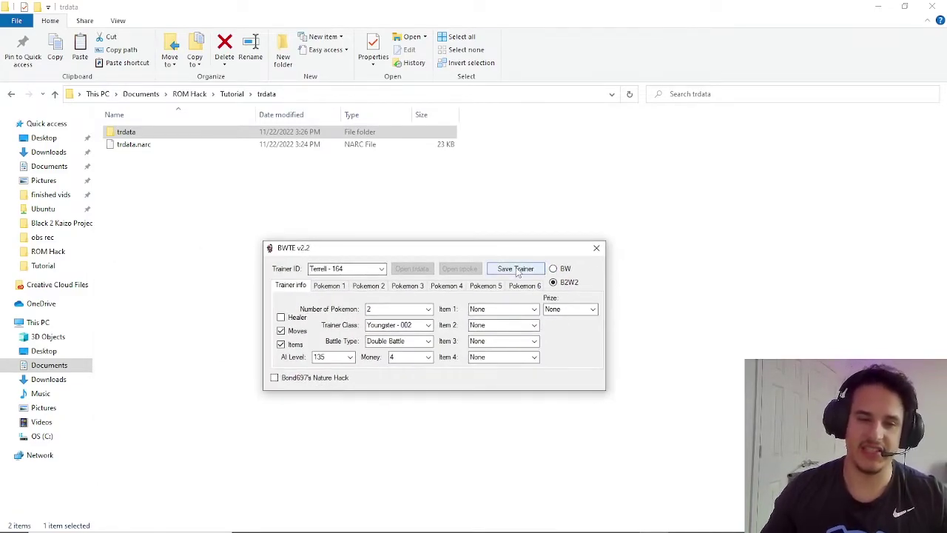
click(518, 272)
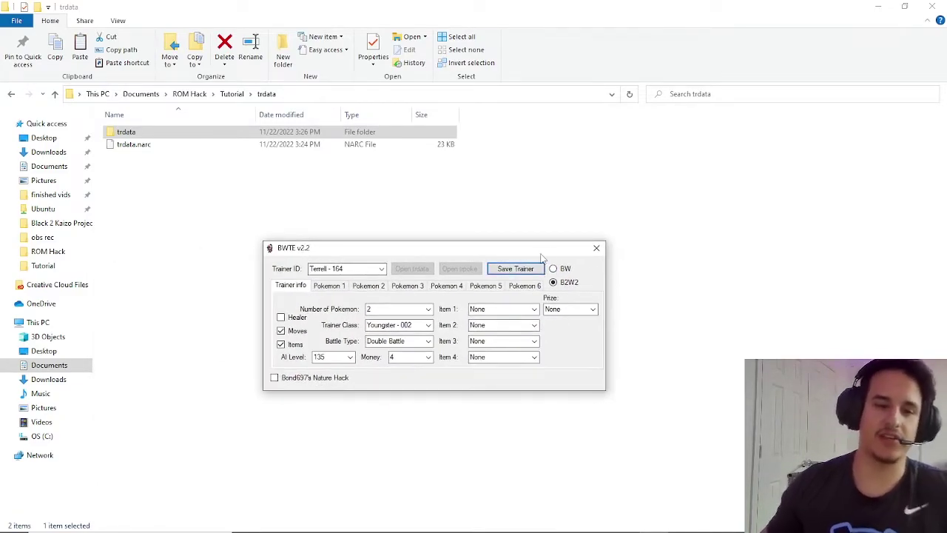
click(595, 249)
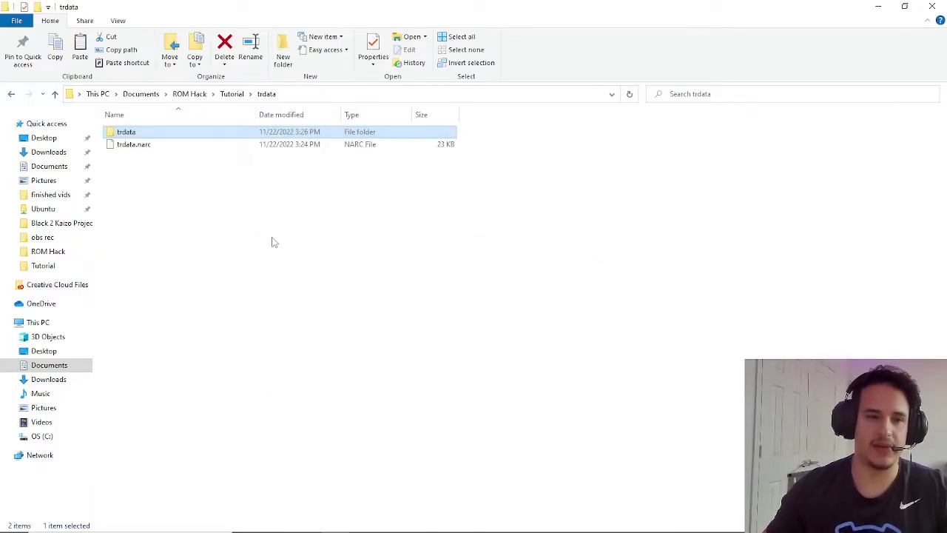
Step: Check the extracted trdata files, return to the Tutorial folder, and launch Kiwi.ds editor
double_click(230, 133)
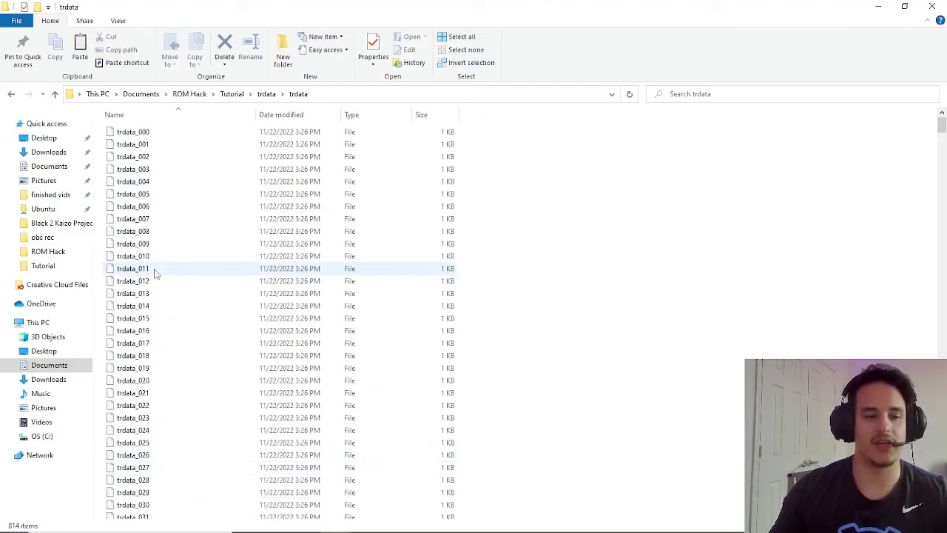
click(265, 94)
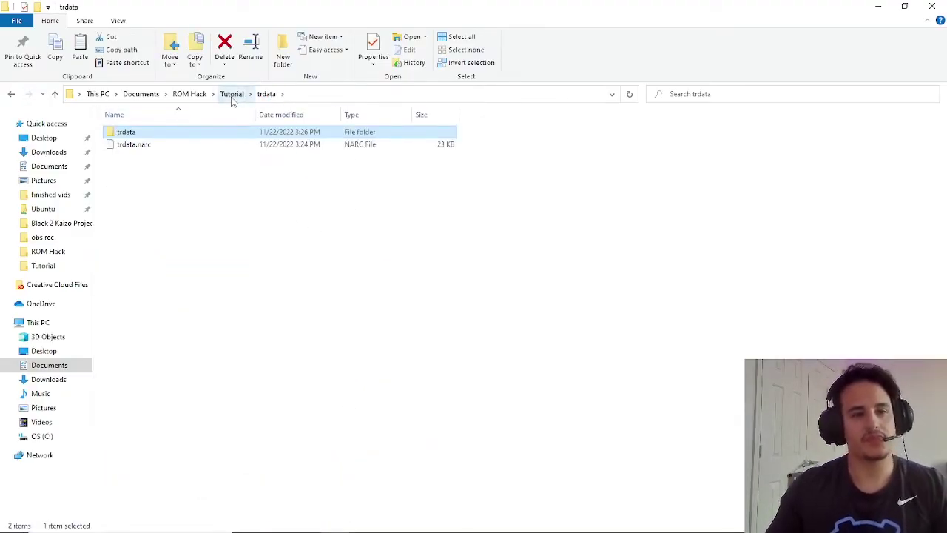
click(232, 95)
double_click(174, 297)
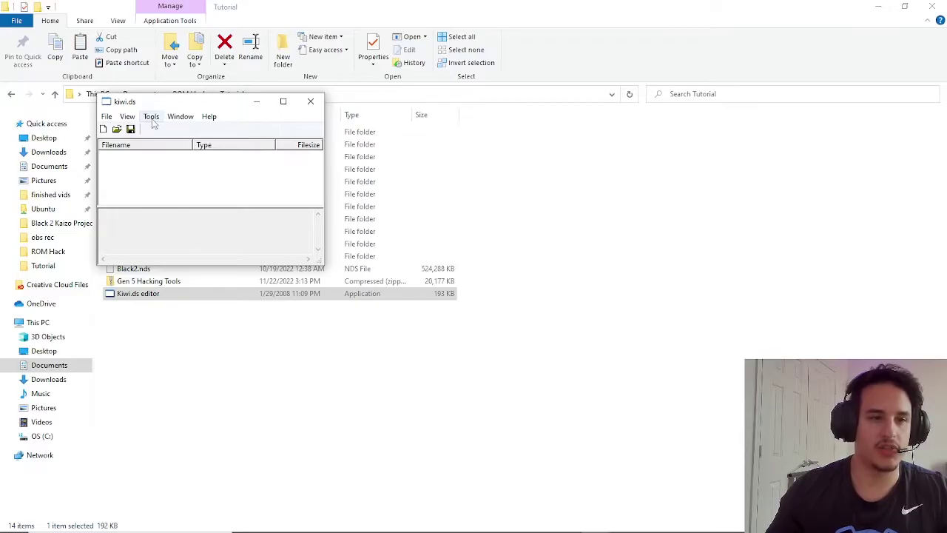
click(151, 119)
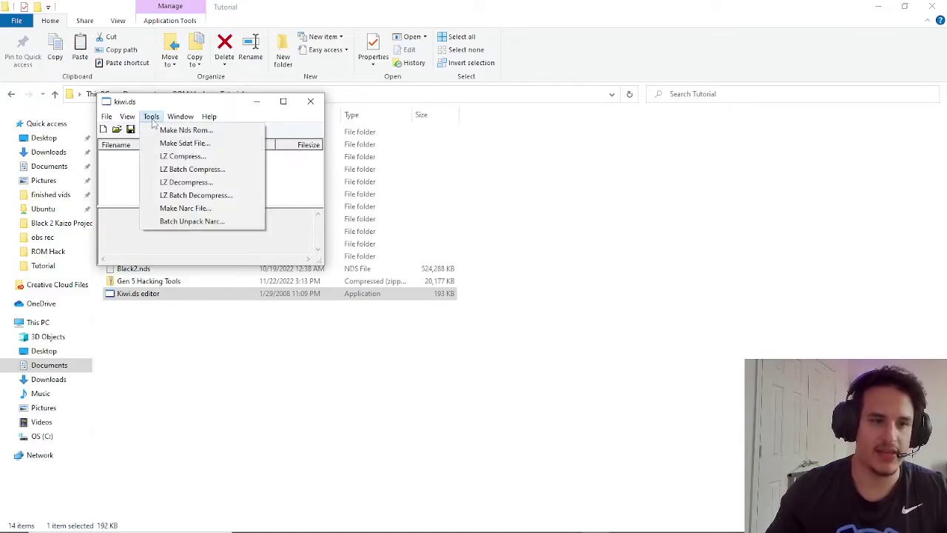
click(181, 207)
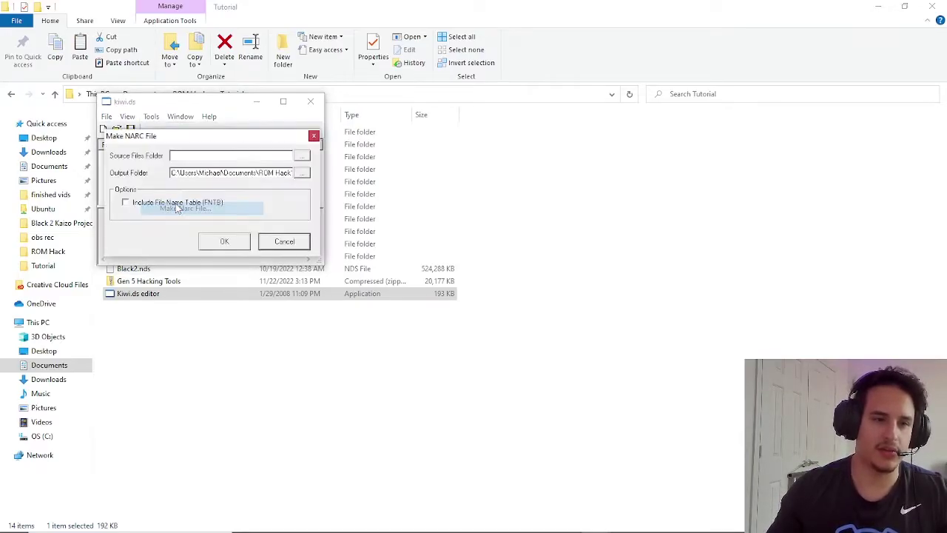
drag(189, 143, 422, 263)
click(325, 20)
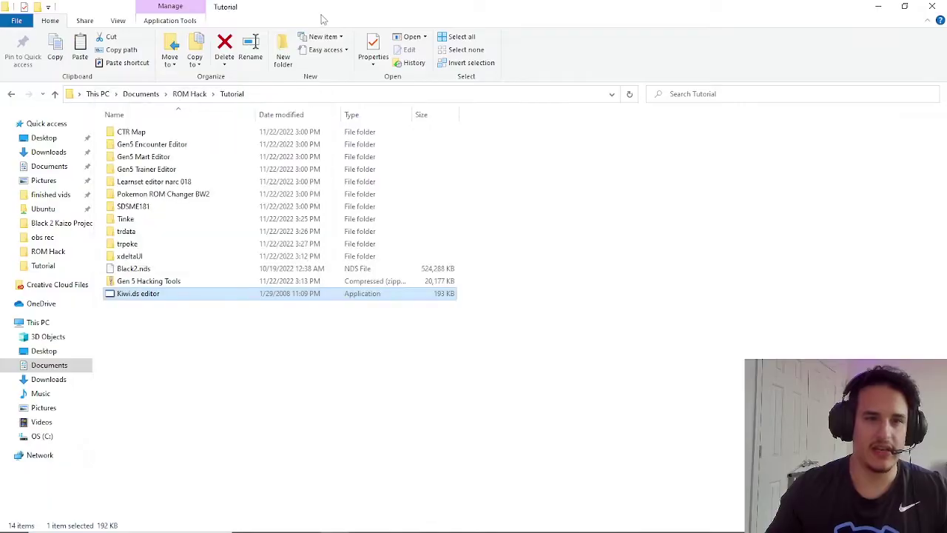
key(alt+Tab)
click(454, 139)
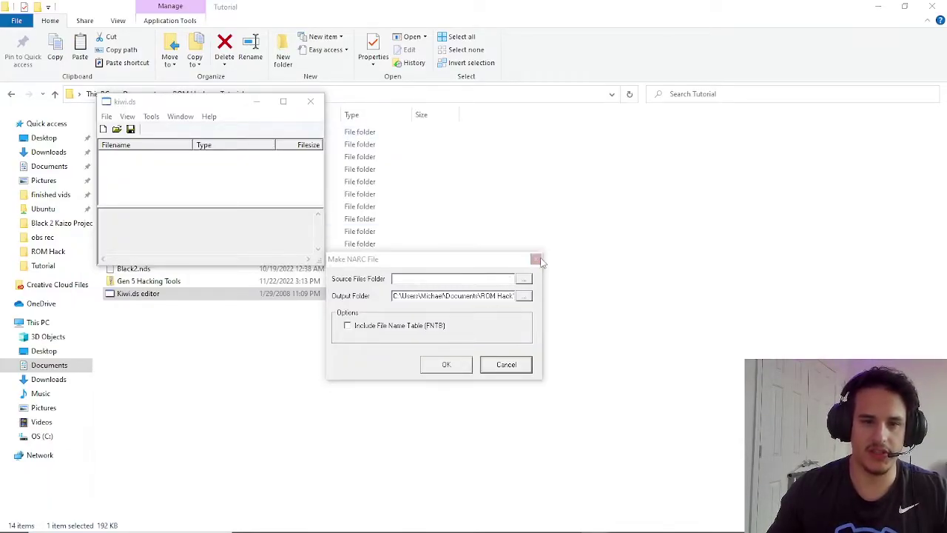
click(535, 258)
drag(217, 104, 267, 329)
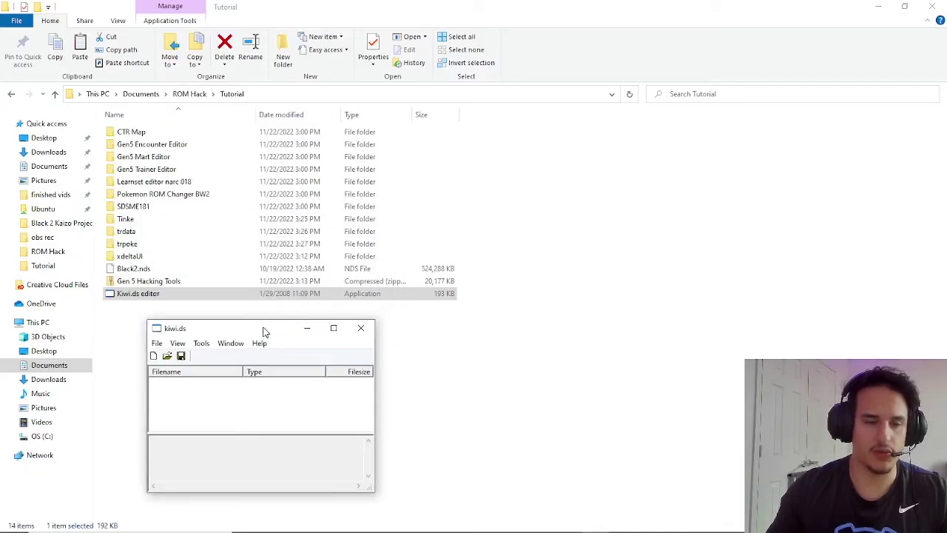
click(202, 345)
click(235, 435)
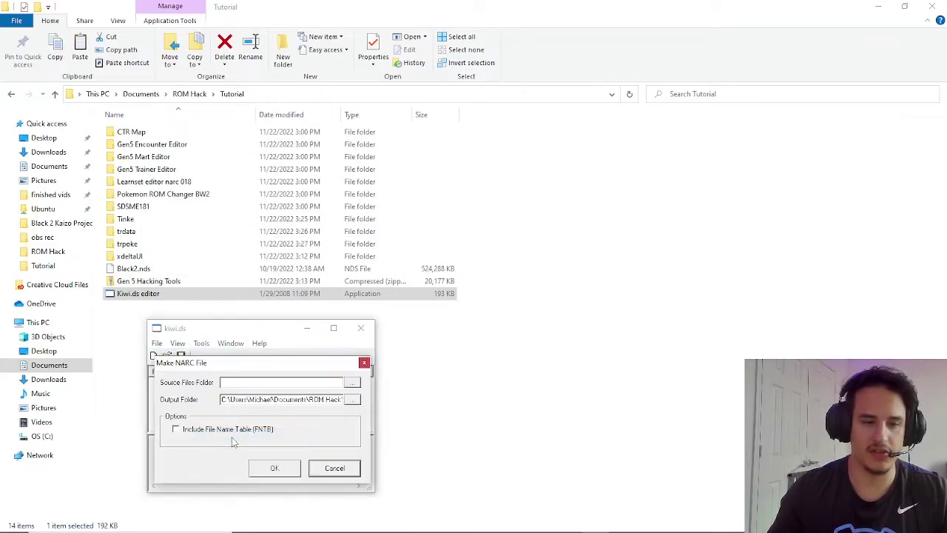
drag(258, 368, 425, 271)
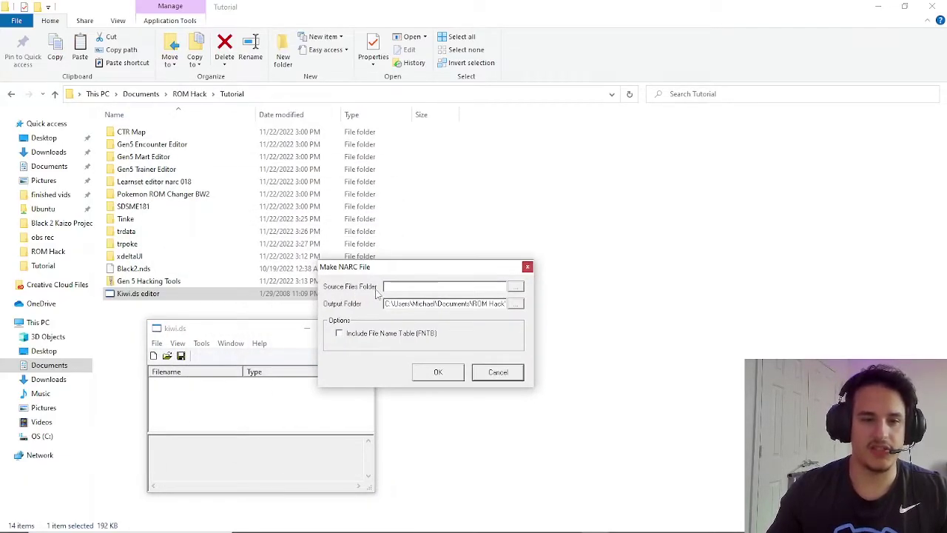
Step: Open the trdata folder inside Tutorial and try to rename trdata.narc as trdata1.narc
double_click(159, 231)
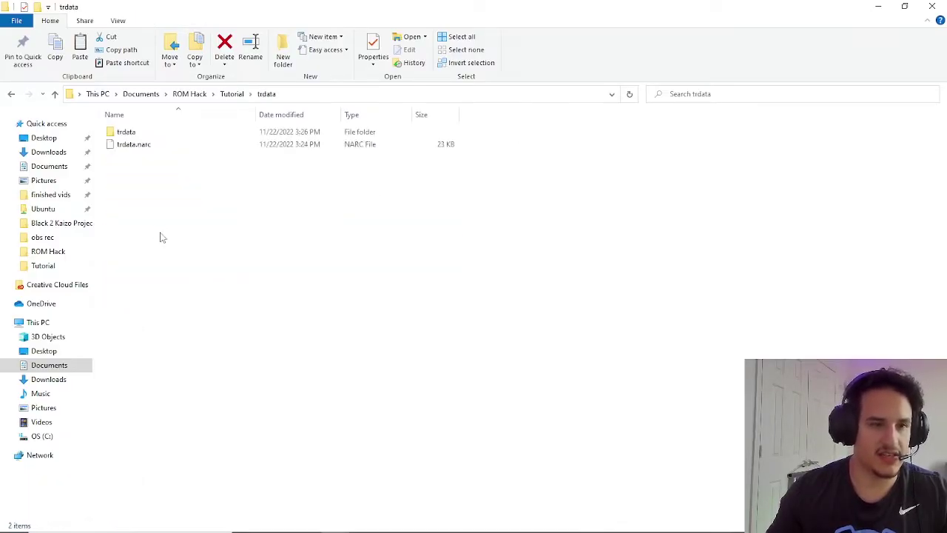
click(137, 146)
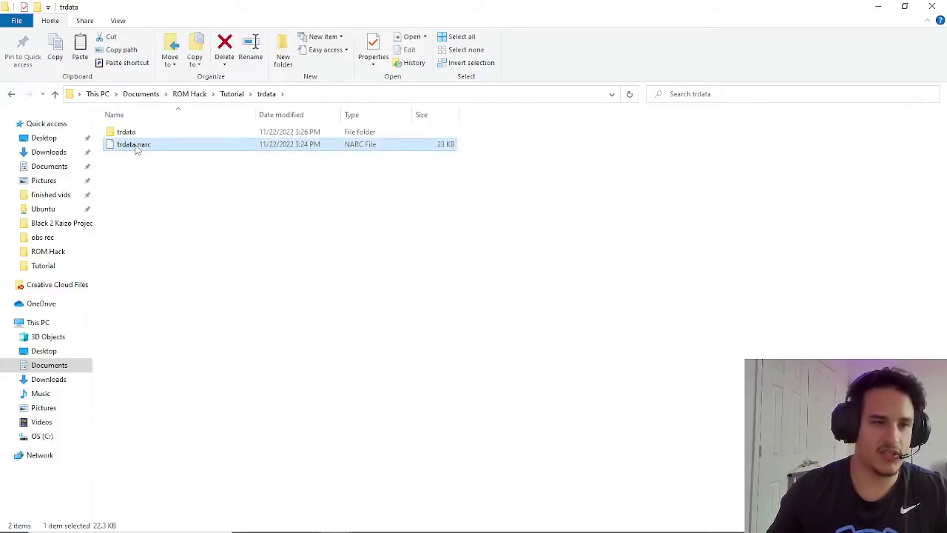
click(137, 146)
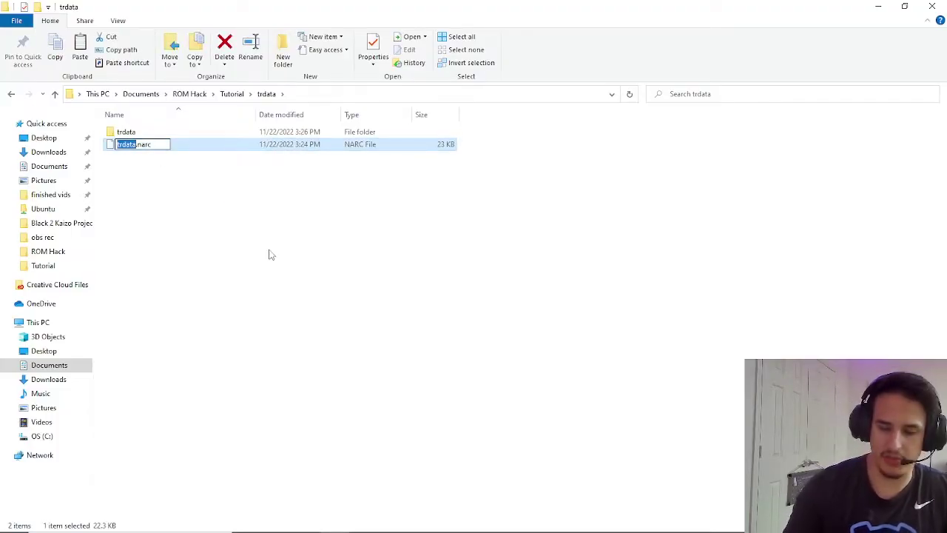
key(Right)
text(1)
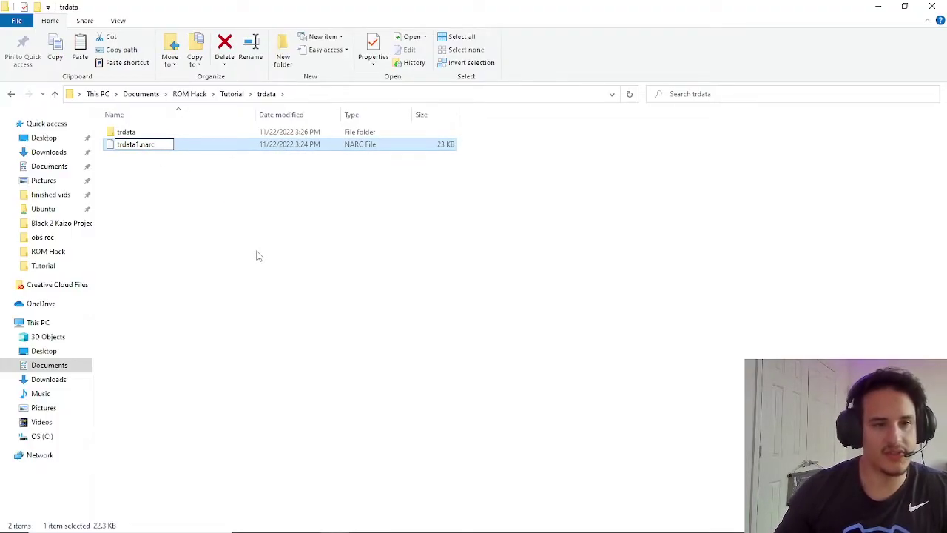
key(Return)
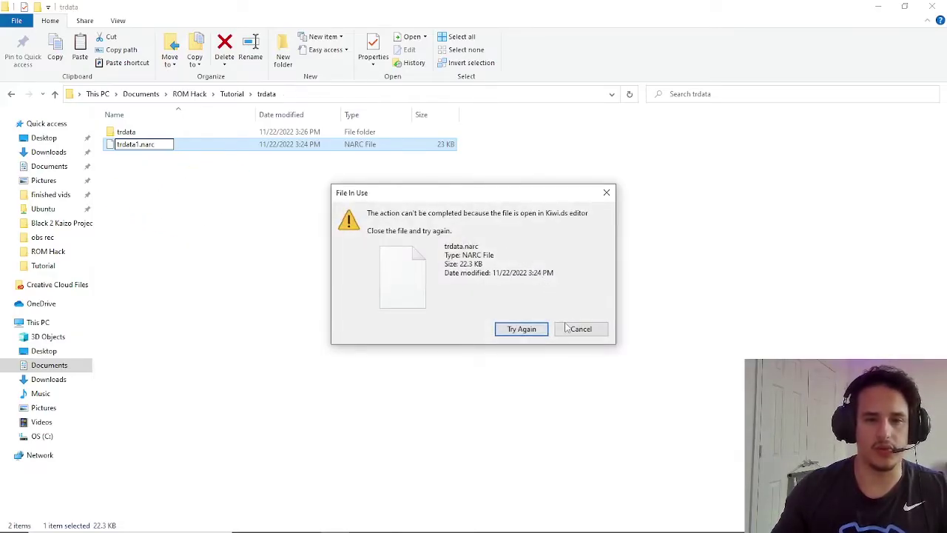
click(581, 328)
Step: Close the Make NARC File dialog and both open Kiwi.ds windows to release the trdata.narc file
key(alt+Tab)
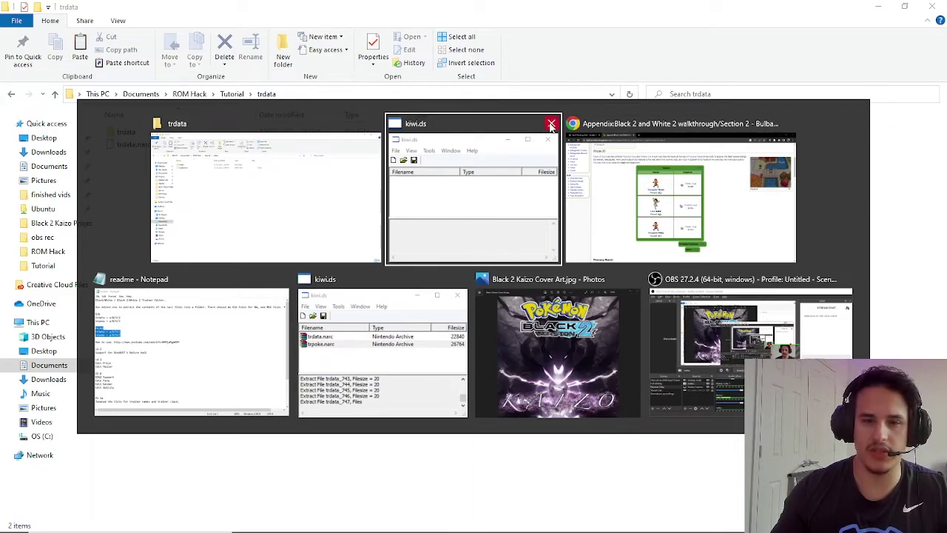
click(502, 148)
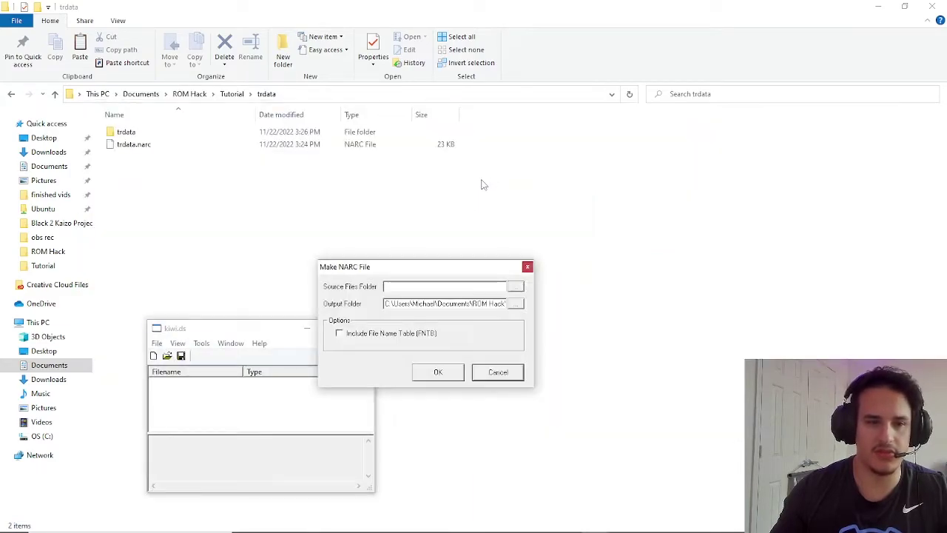
click(526, 267)
click(363, 328)
key(alt+Tab)
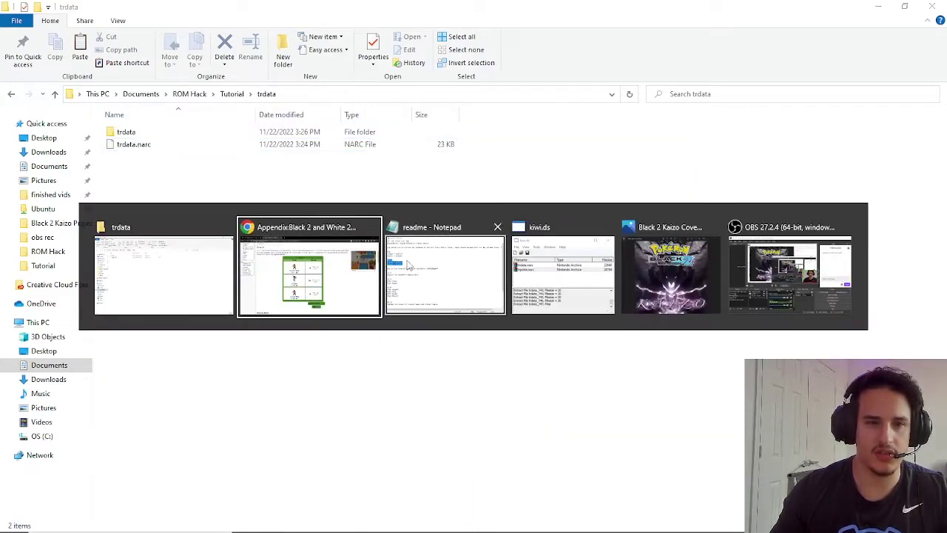
click(606, 227)
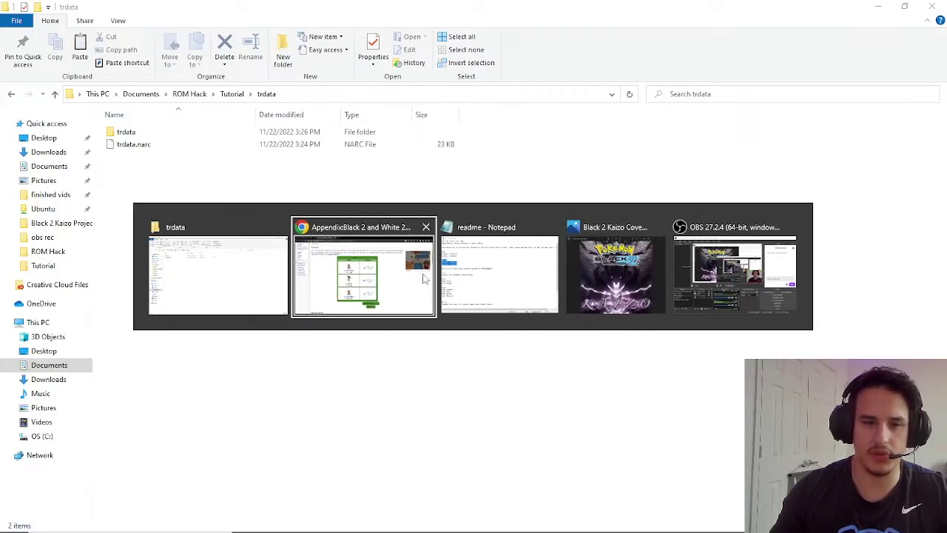
key(Escape)
Step: Rename the original trdata.narc in the trdata folder as trdata1.narc
click(137, 144)
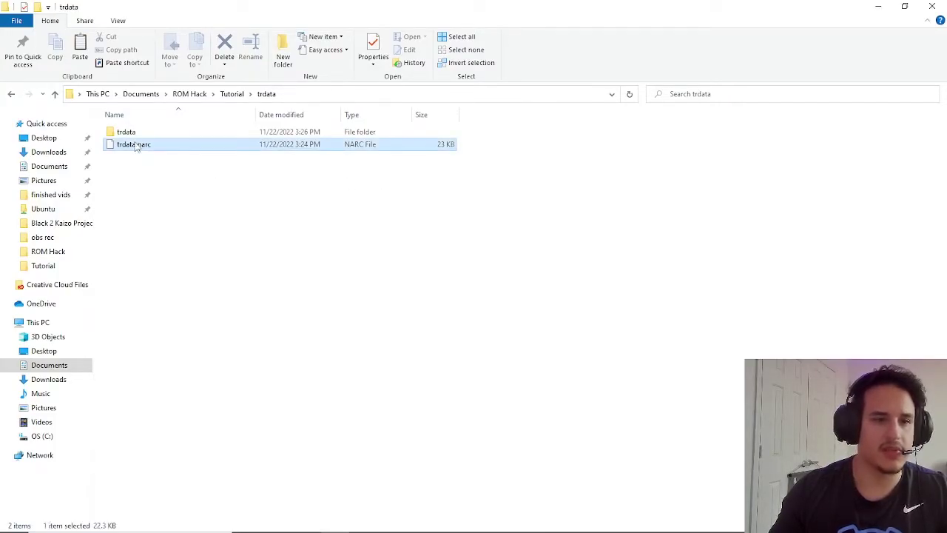
key(F2)
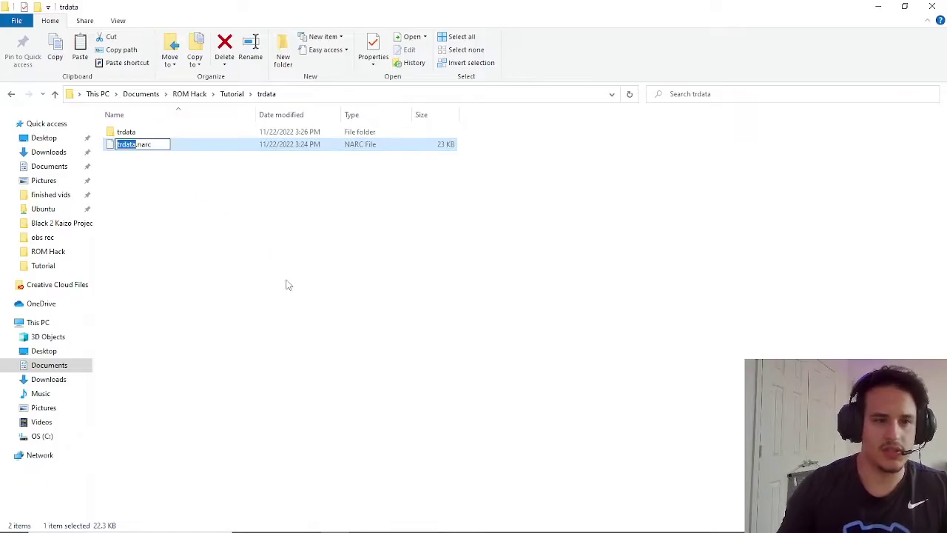
key(Right)
text(1)
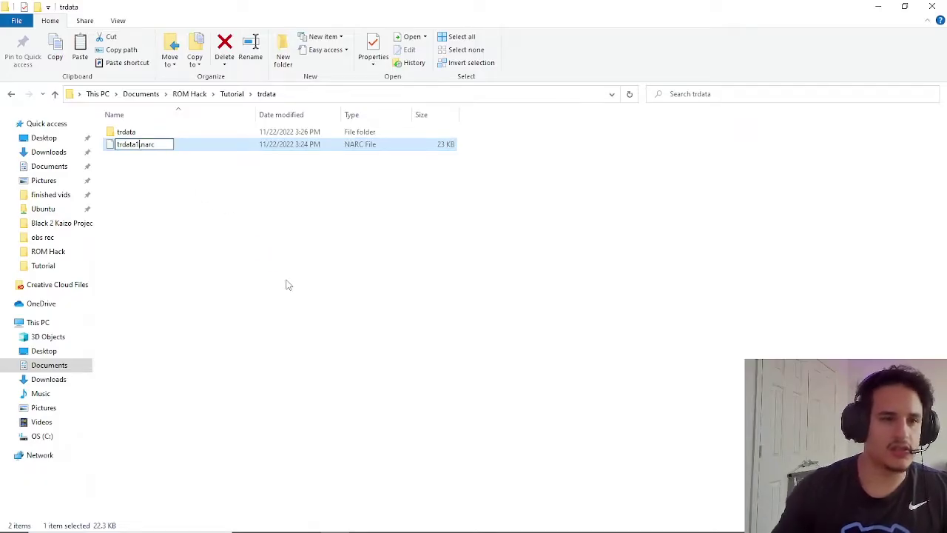
click(215, 228)
key(alt+Tab)
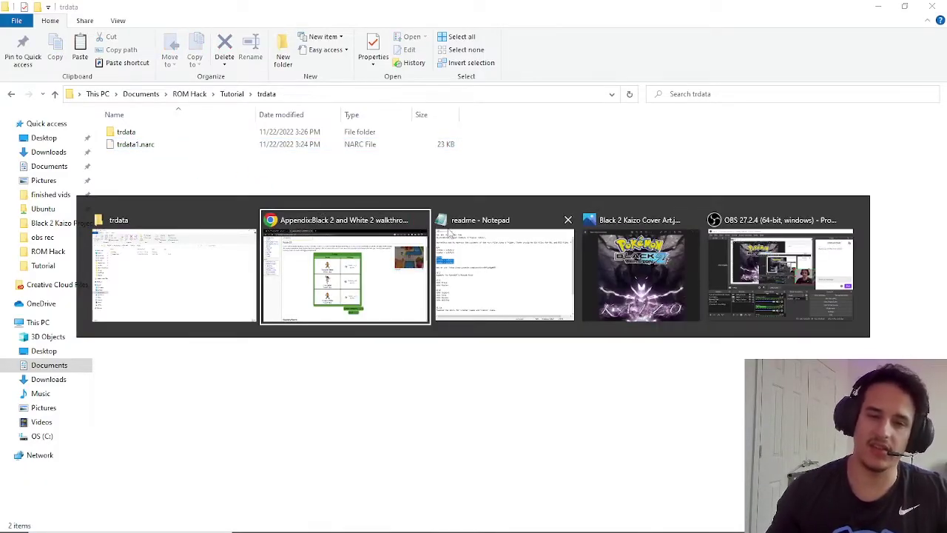
key(Escape)
Step: Return to the Tutorial folder, launch Kiwi.ds editor, and move its window clear of the file list
click(232, 94)
double_click(141, 296)
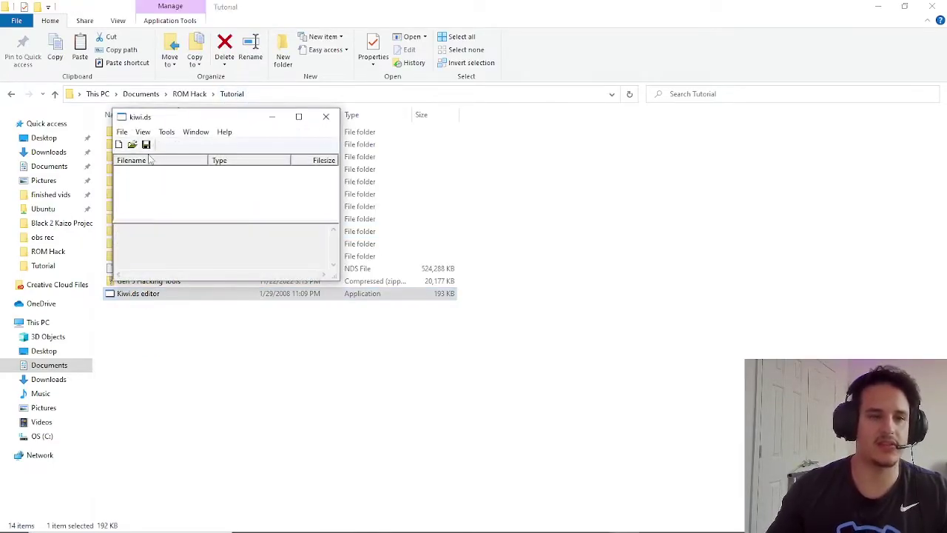
click(166, 132)
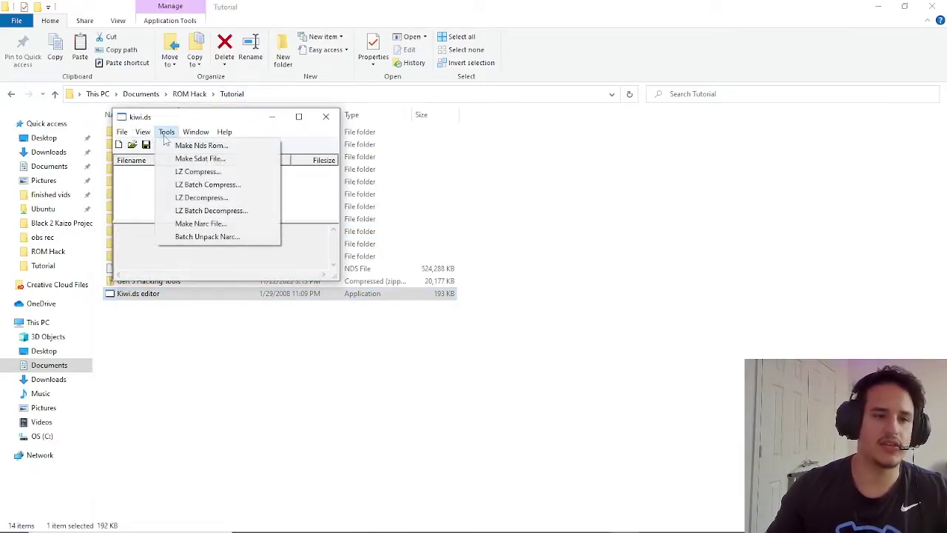
click(199, 223)
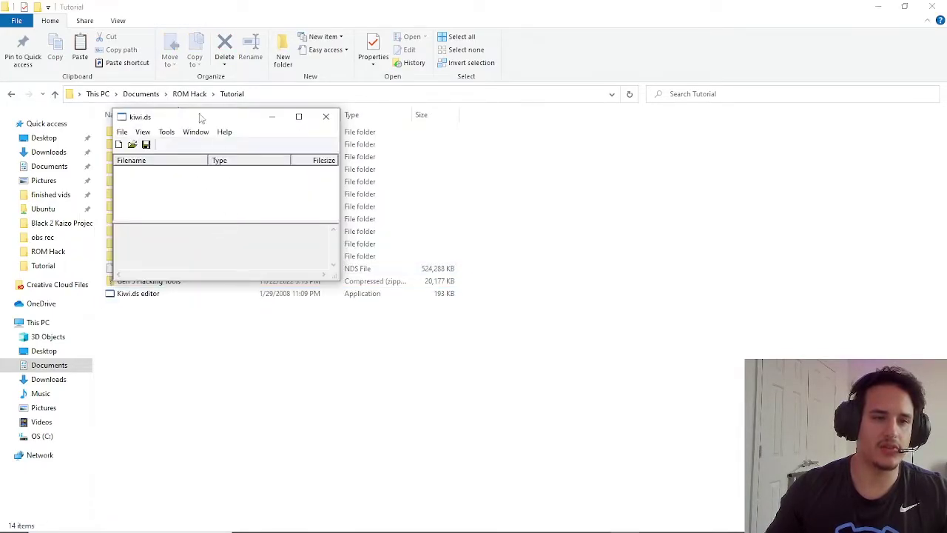
drag(200, 118, 205, 274)
click(170, 287)
click(182, 301)
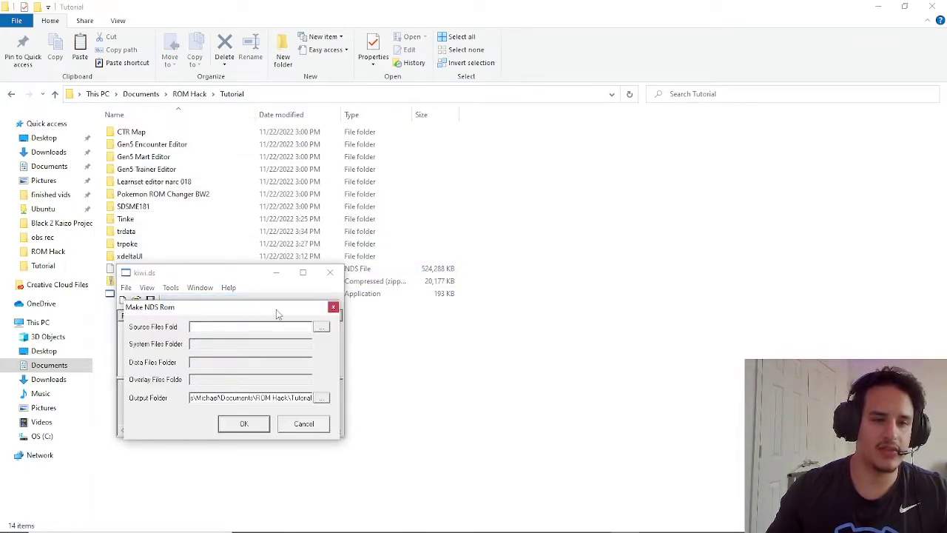
click(334, 307)
Step: Start Make Narc File in Kiwi.ds and set its source files folder to the copied ROM Hack\Tutorial\trdata path
click(170, 287)
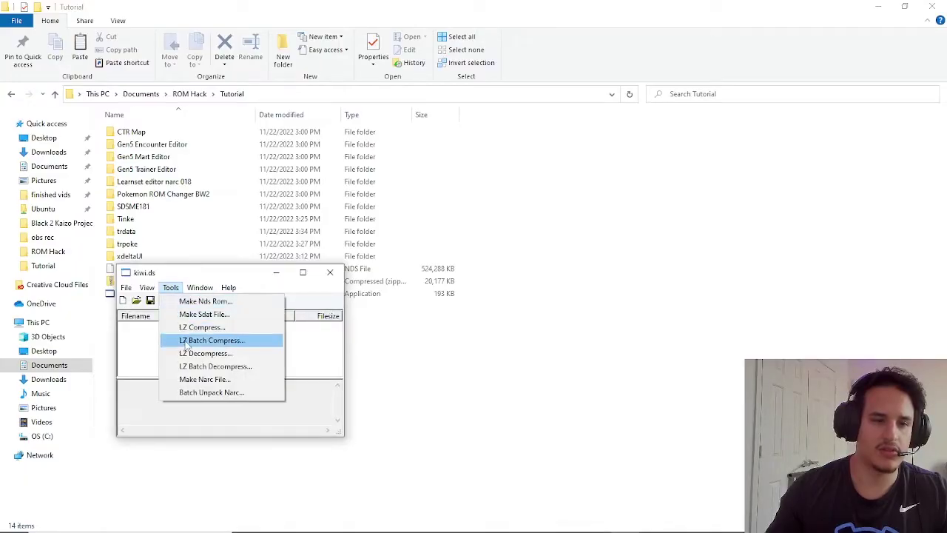
click(198, 378)
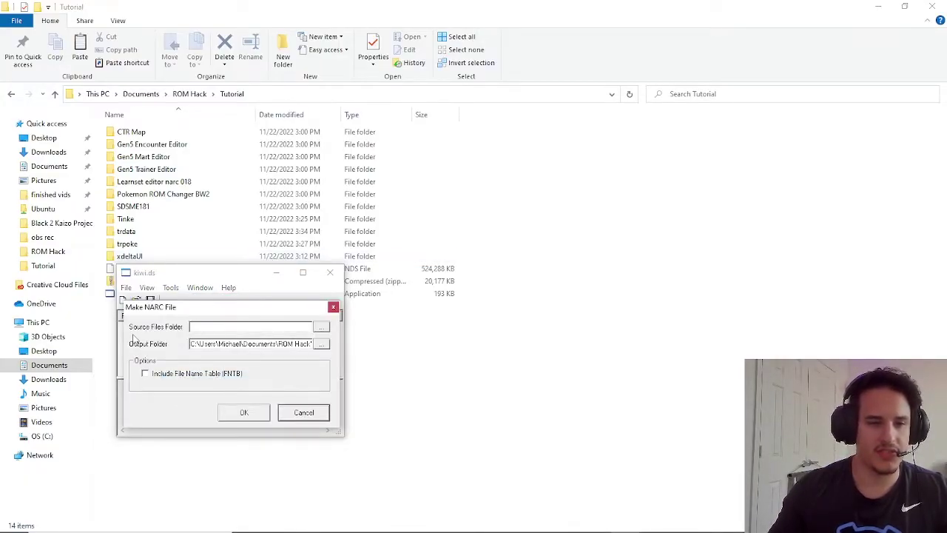
double_click(143, 231)
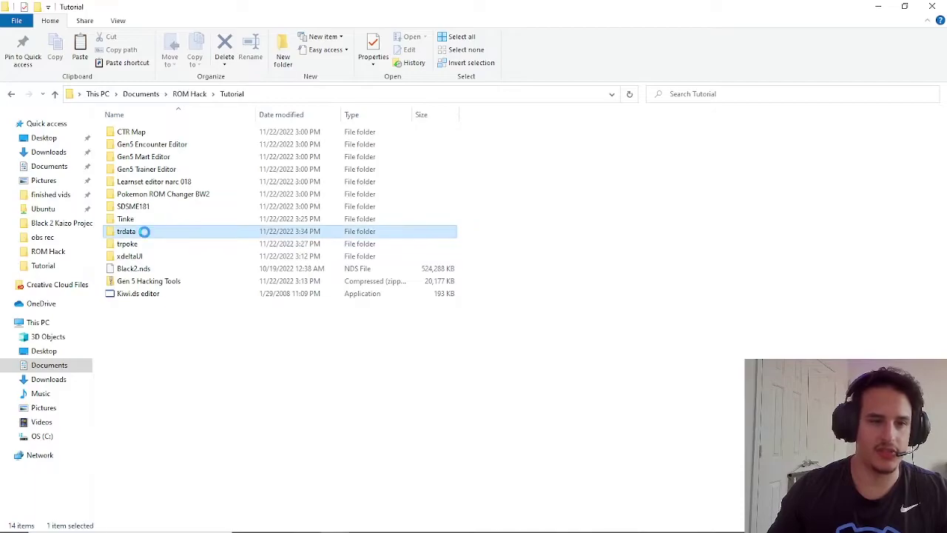
click(184, 131)
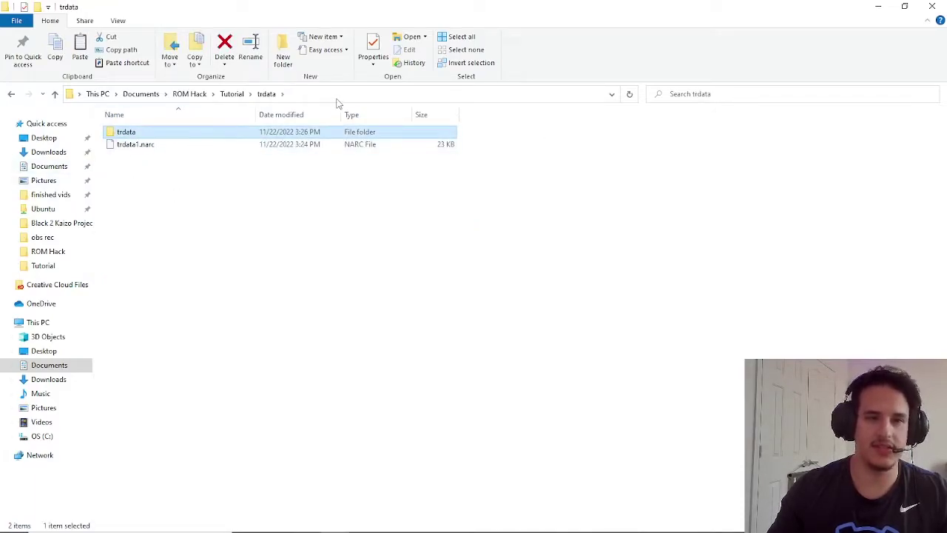
click(318, 101)
key(ctrl+c)
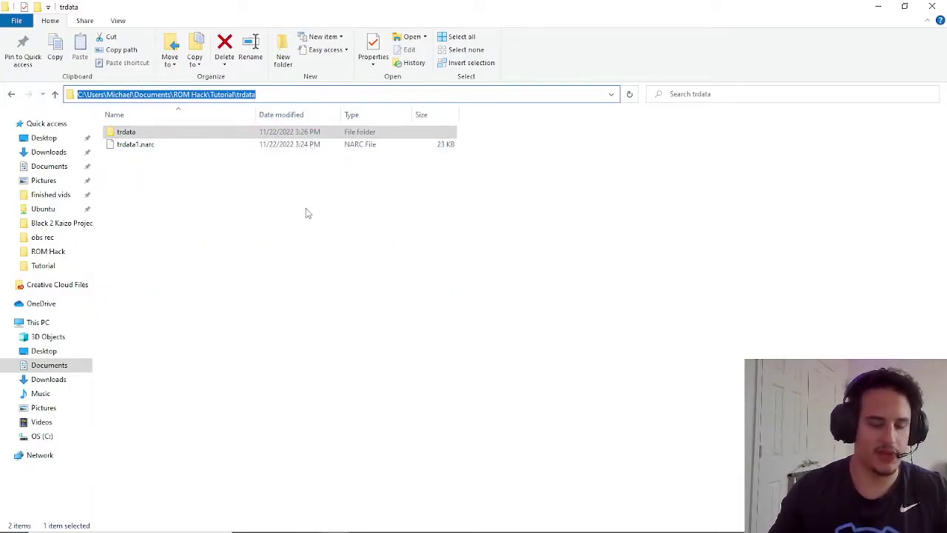
key(alt+Tab)
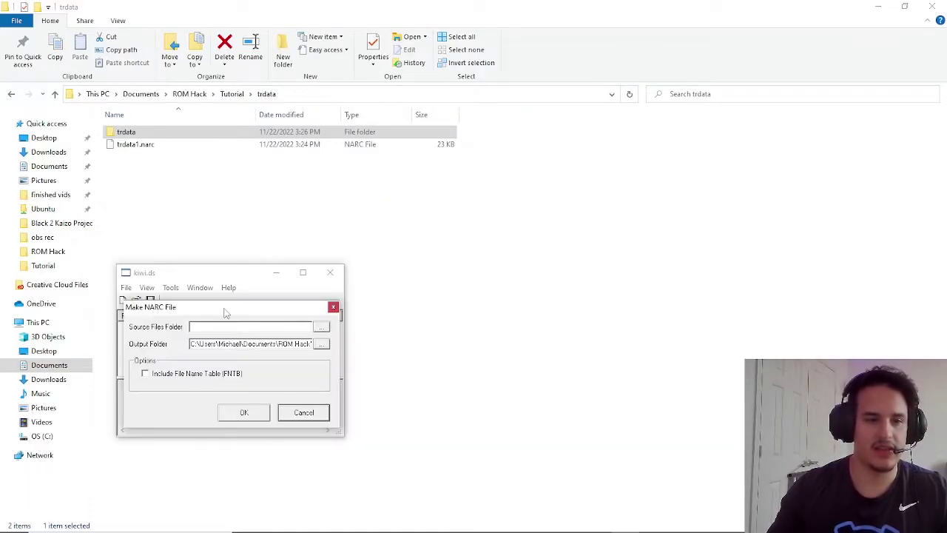
click(226, 326)
key(ctrl+v)
Step: Clear the output folder path, and check the extracted files in the inner trdata folder in File Explorer
click(237, 342)
key(ctrl+a)
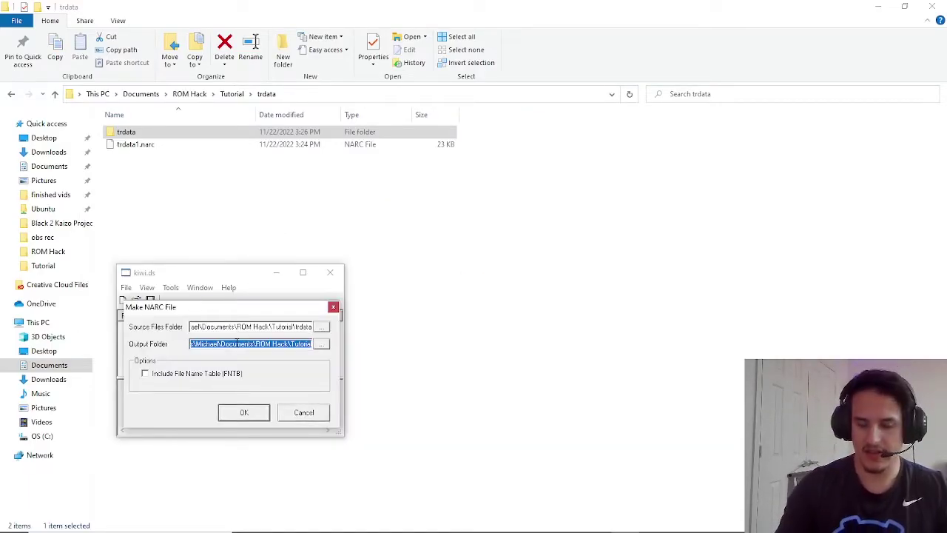
key(BackSpace)
click(360, 212)
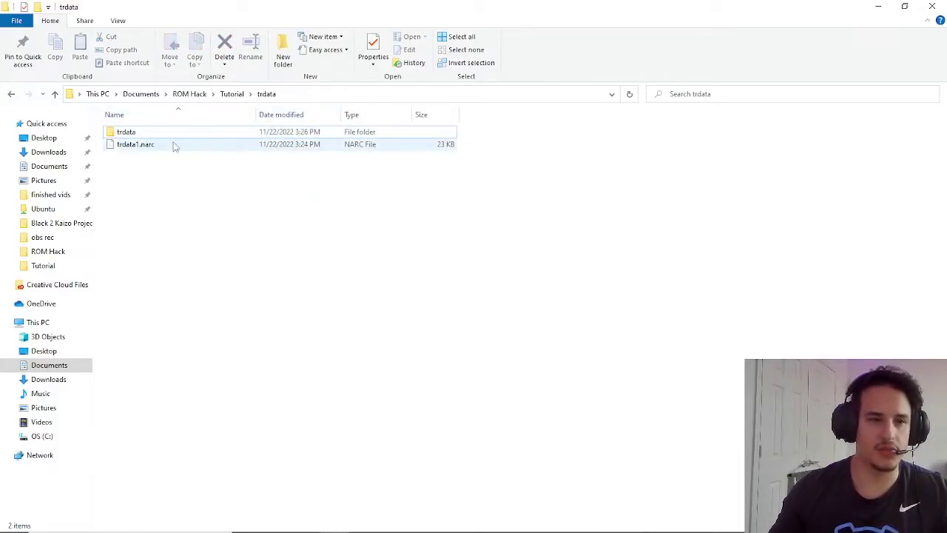
click(292, 94)
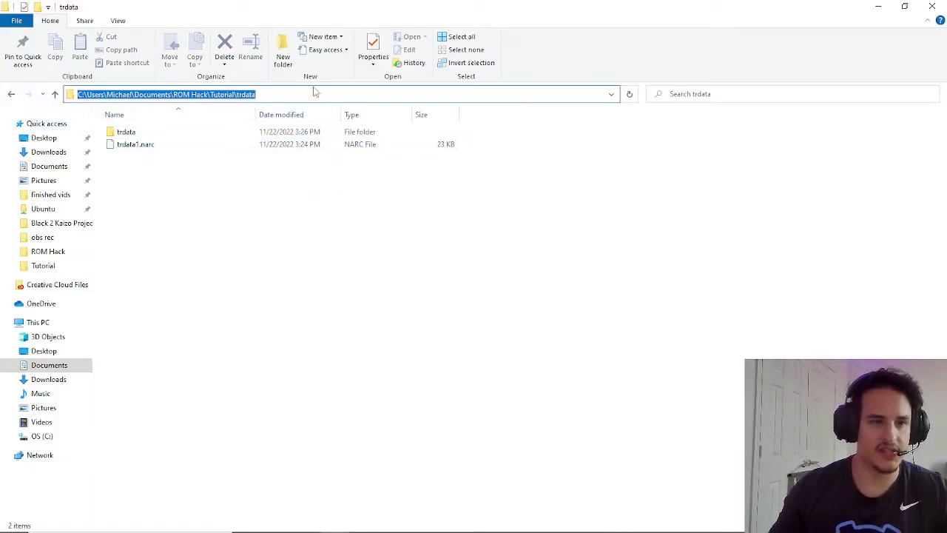
click(191, 180)
double_click(154, 131)
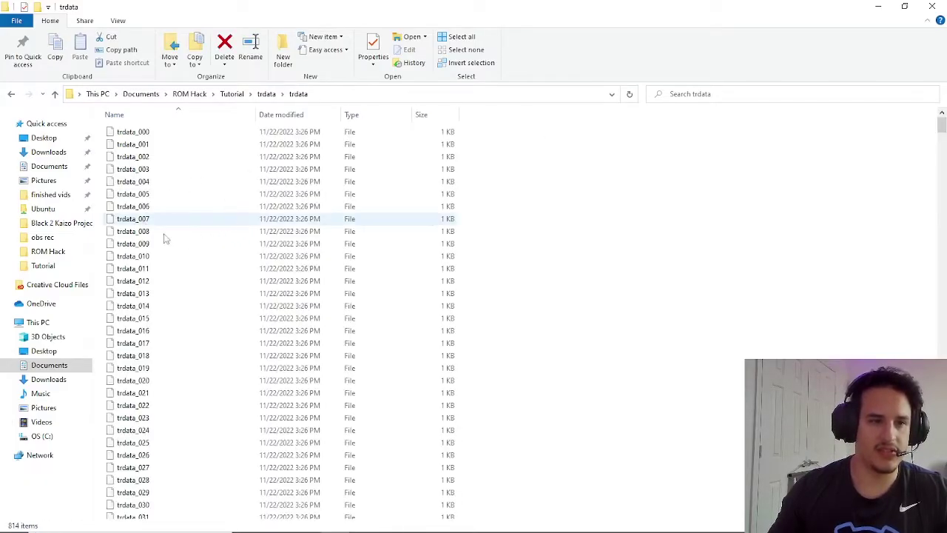
click(272, 96)
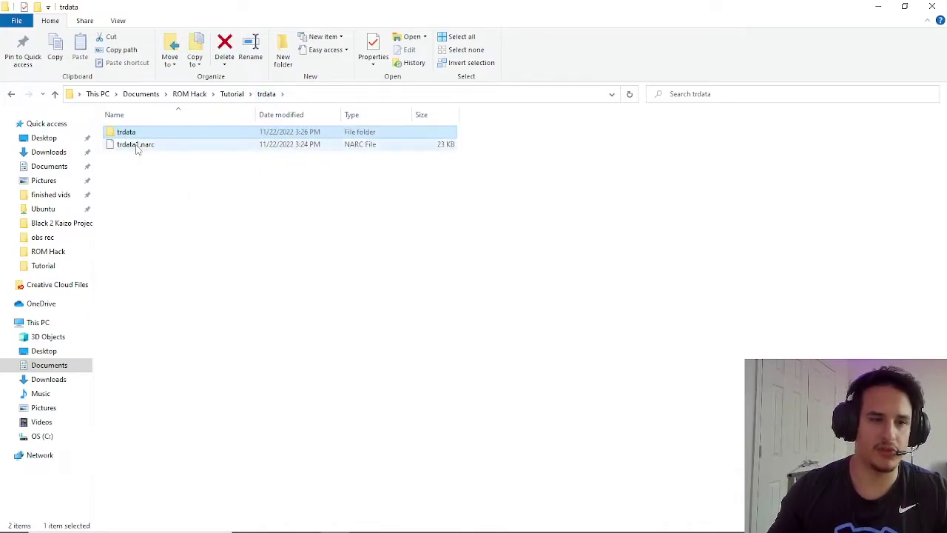
Step: Set the output folder to the copied ROM Hack\Tutorial\trdata path, build the NARC, and select the new trdata.narc
click(308, 94)
key(ctrl+c)
key(alt+Tab)
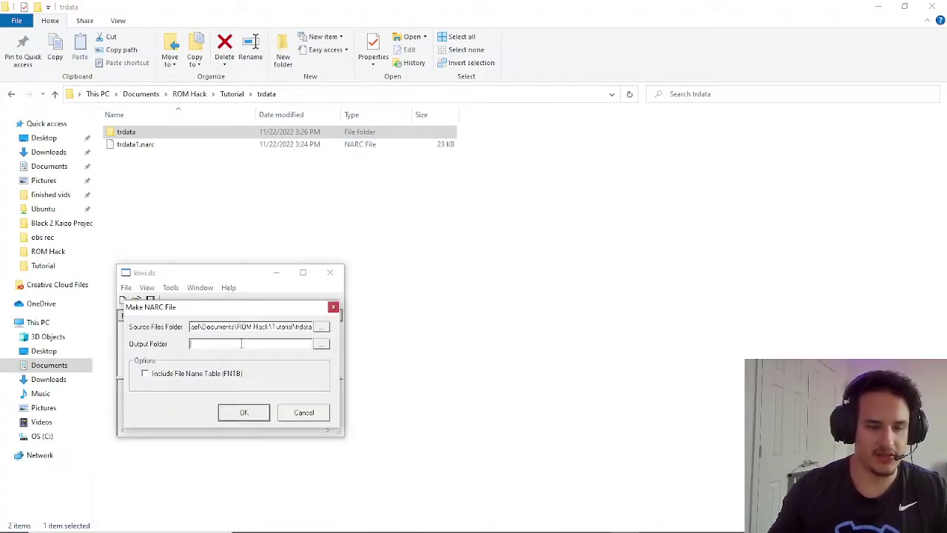
key(ctrl+v)
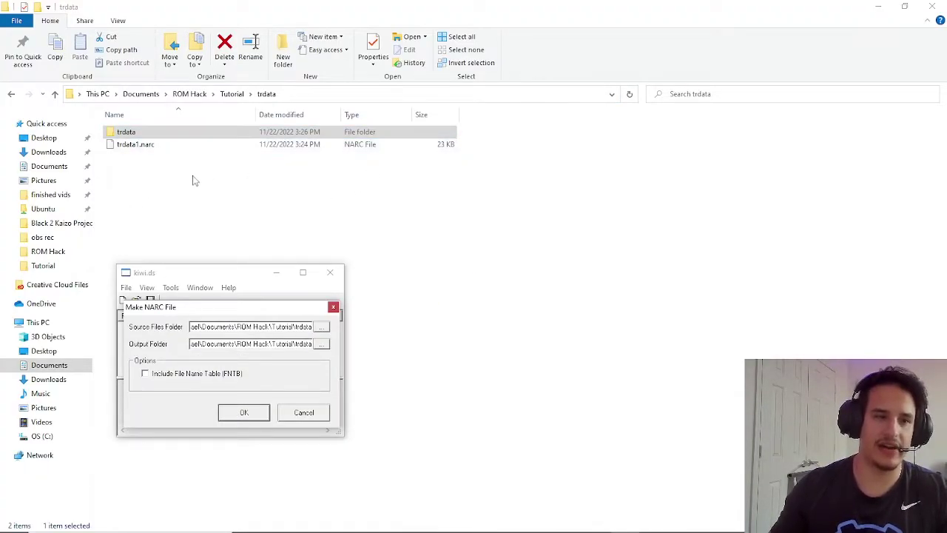
click(241, 412)
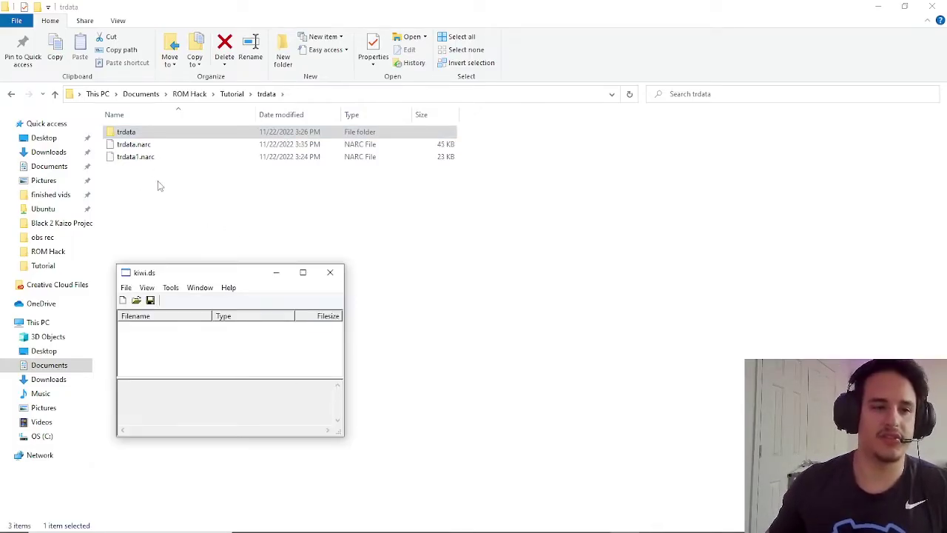
click(123, 146)
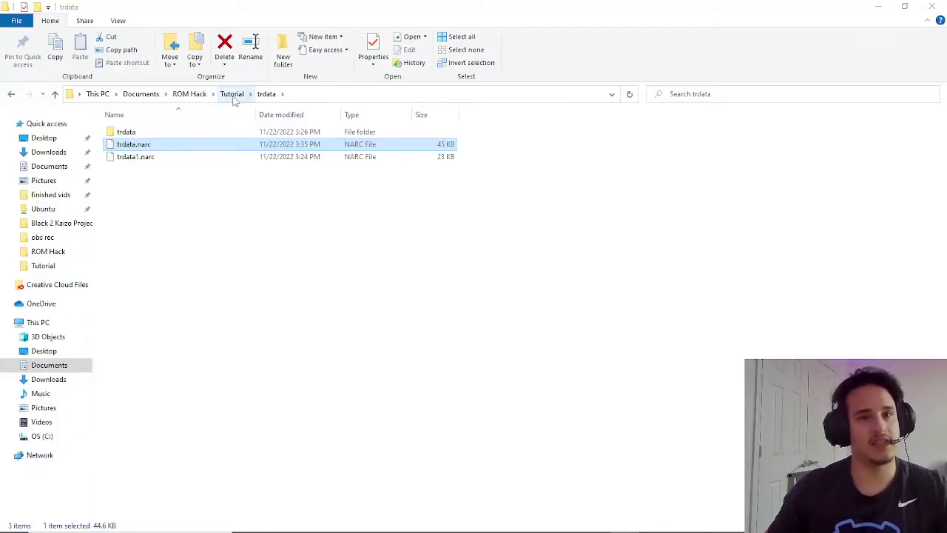
Step: Launch Tinke from the Tutorial folder, load the Black2.nds ROM, and move its window clear of the file list
click(231, 94)
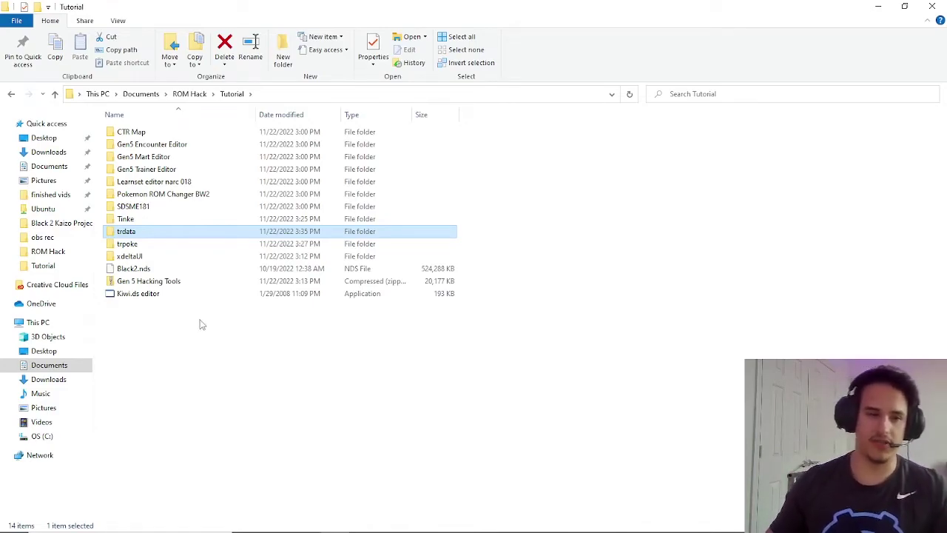
click(140, 296)
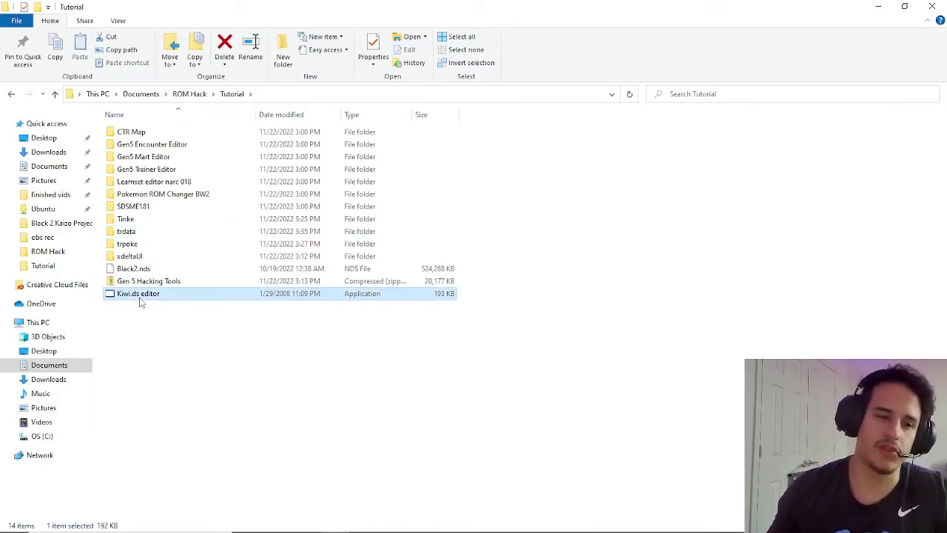
double_click(148, 221)
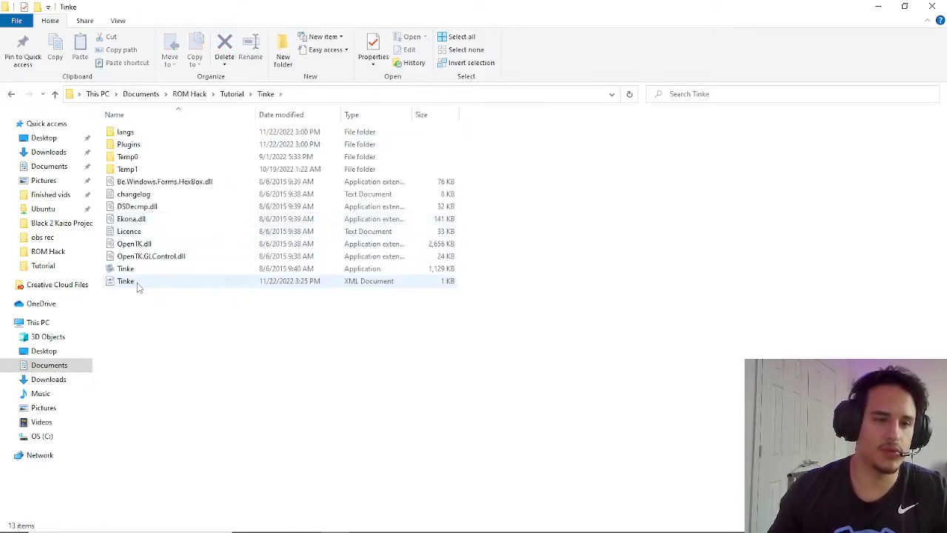
double_click(136, 271)
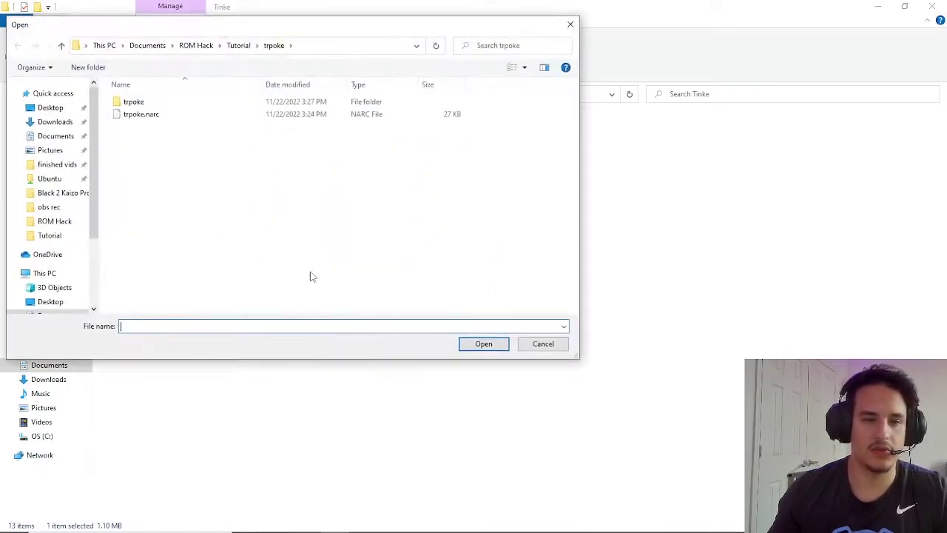
click(238, 45)
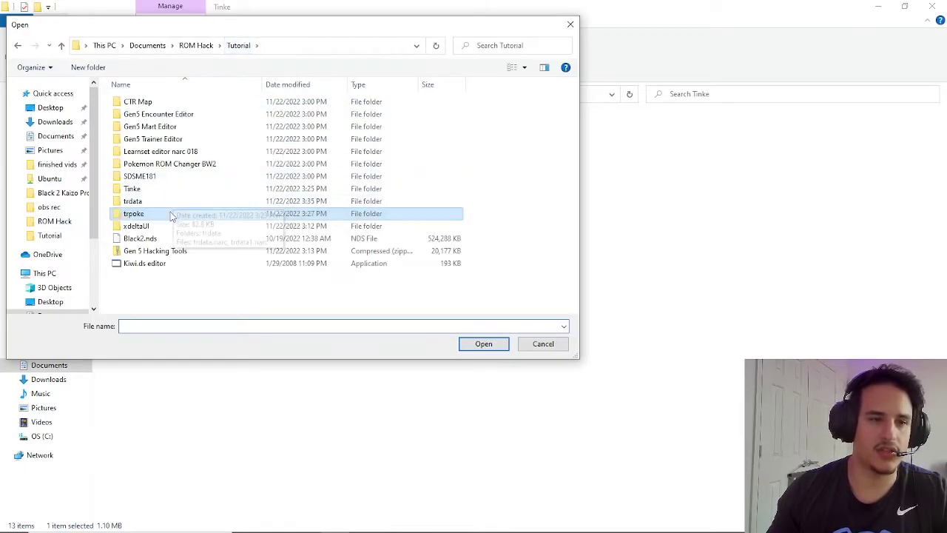
double_click(161, 244)
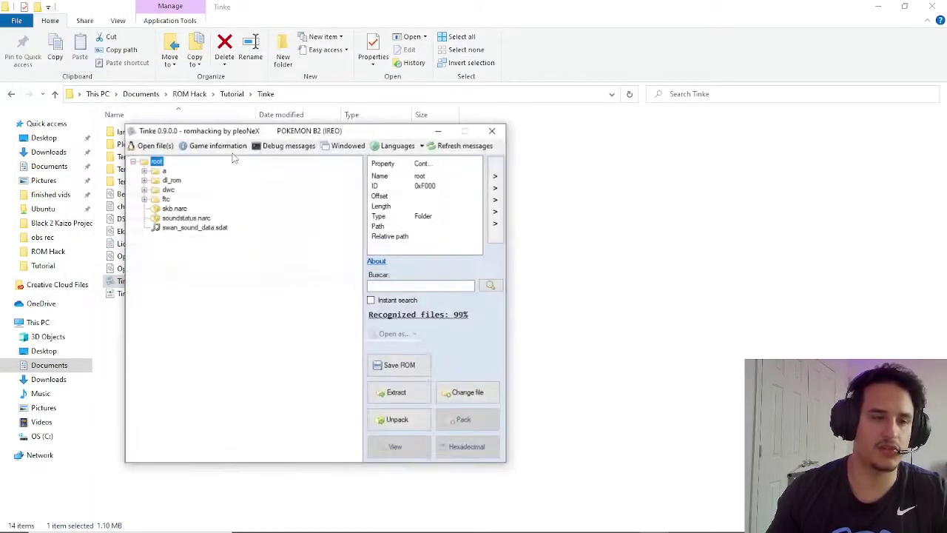
drag(281, 133, 465, 57)
Step: Replace file 1 in the ROM's a/0/9 folder with trdata.narc from the Tutorial\trdata folder
click(328, 95)
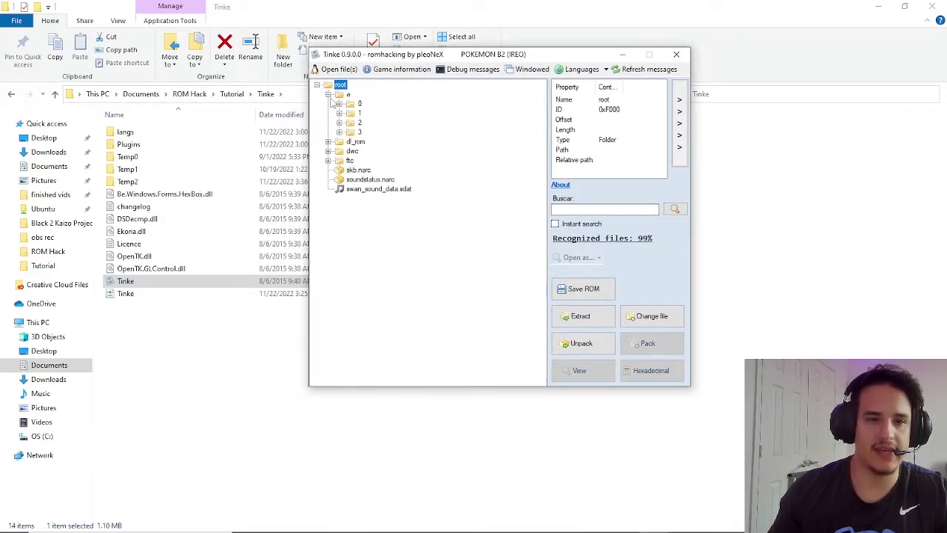
click(339, 104)
click(350, 198)
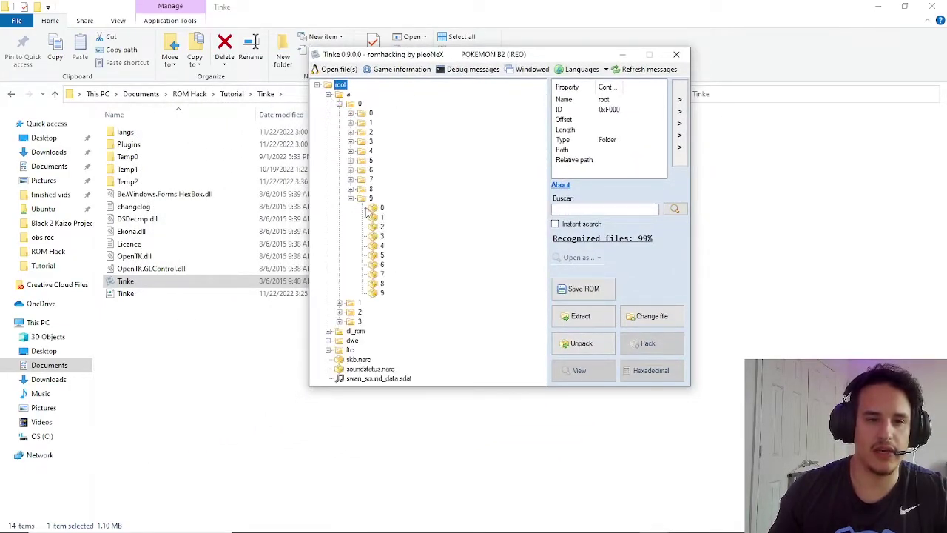
click(382, 217)
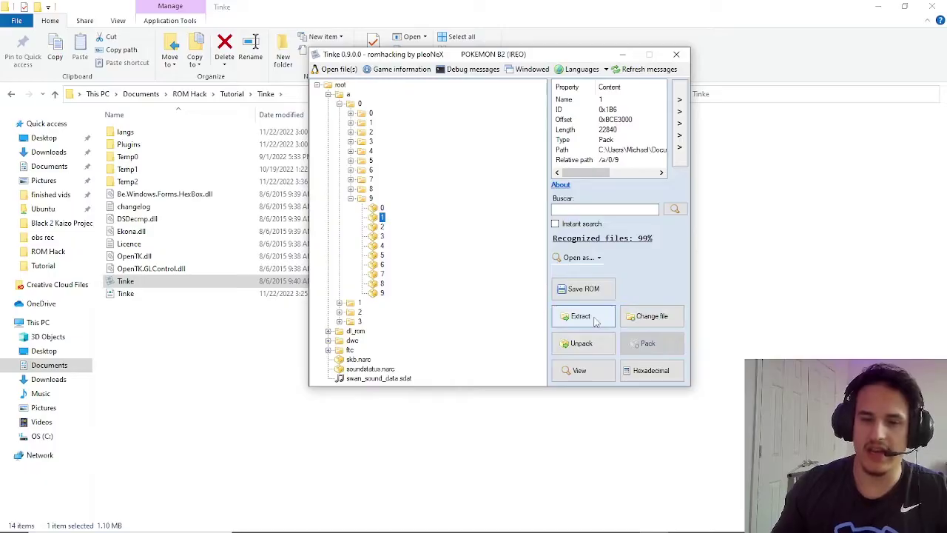
click(650, 317)
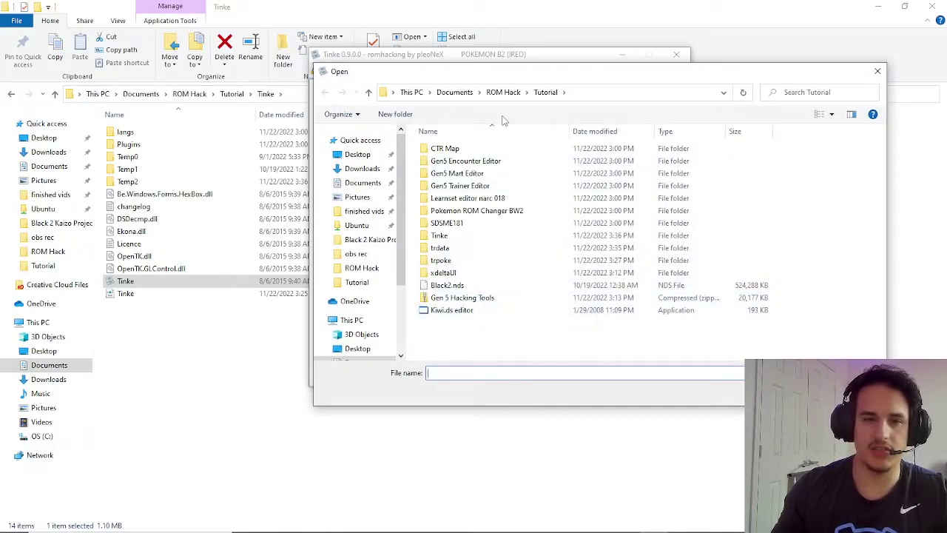
double_click(485, 251)
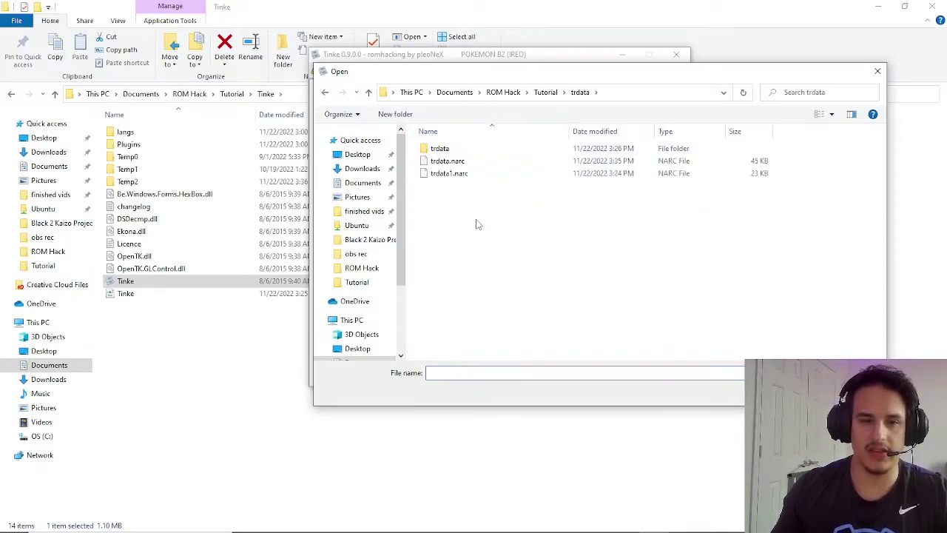
click(447, 161)
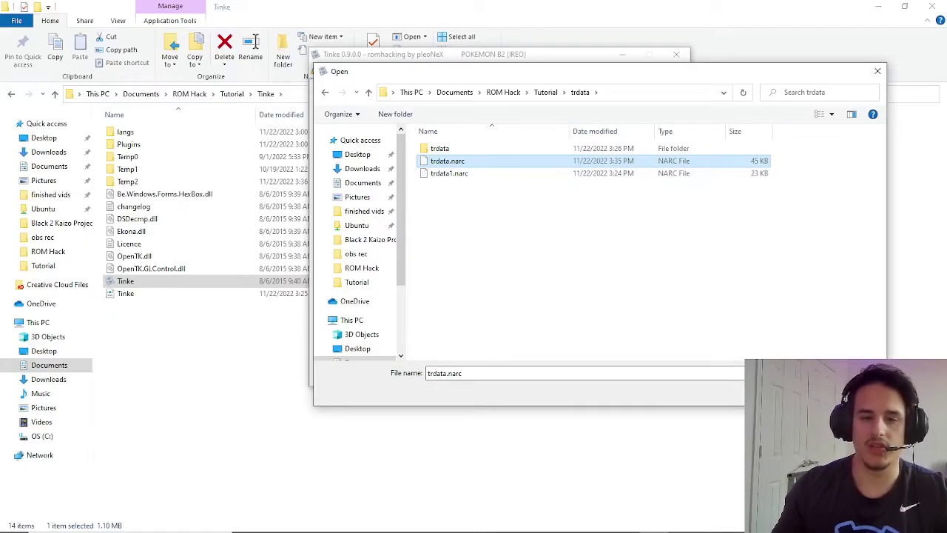
double_click(448, 161)
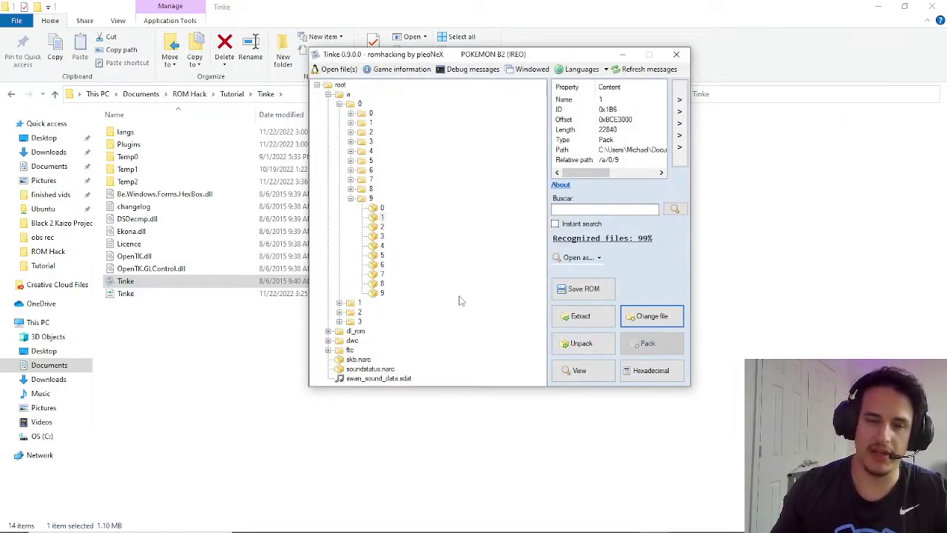
Step: Save the modified ROM as Black2editedTrainers in the Tutorial folder, and close Tinke
click(582, 300)
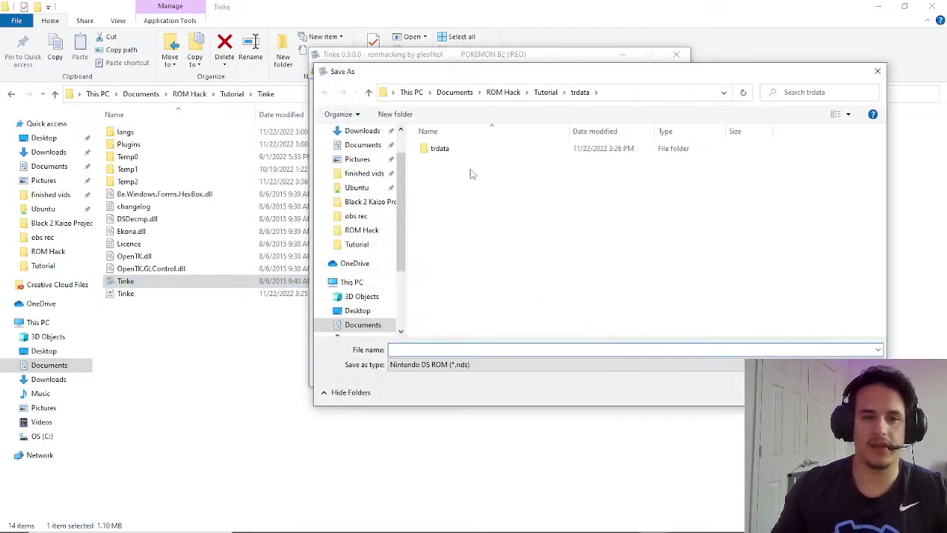
click(505, 93)
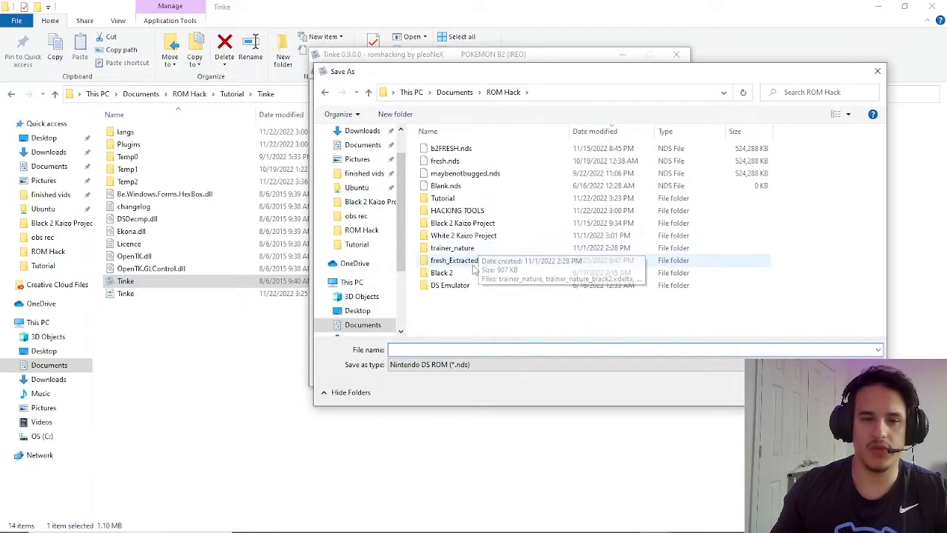
double_click(473, 198)
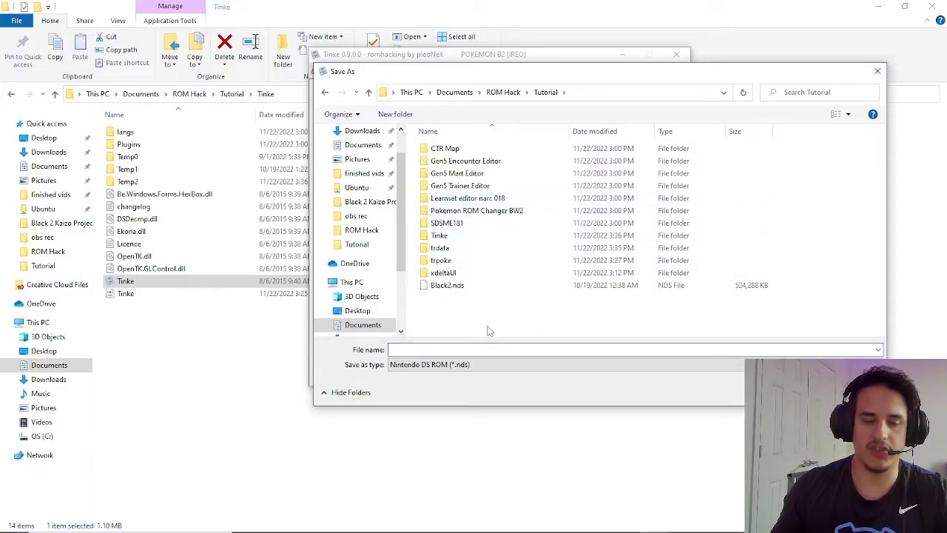
click(481, 349)
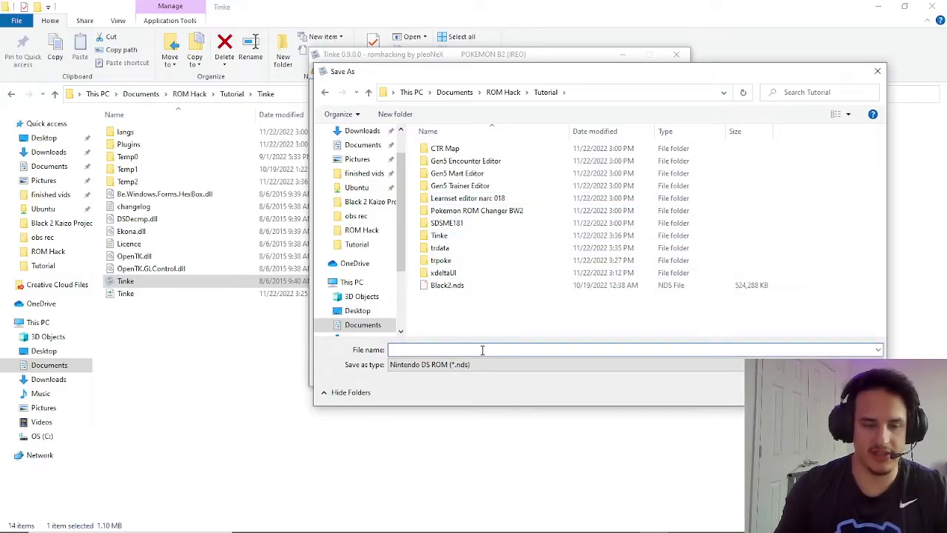
text(Black2editedTrainers)
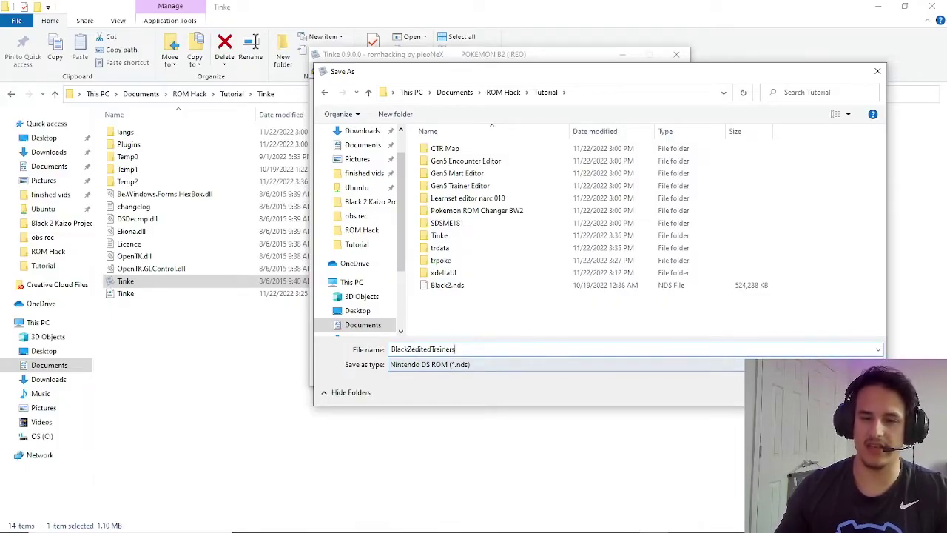
key(Return)
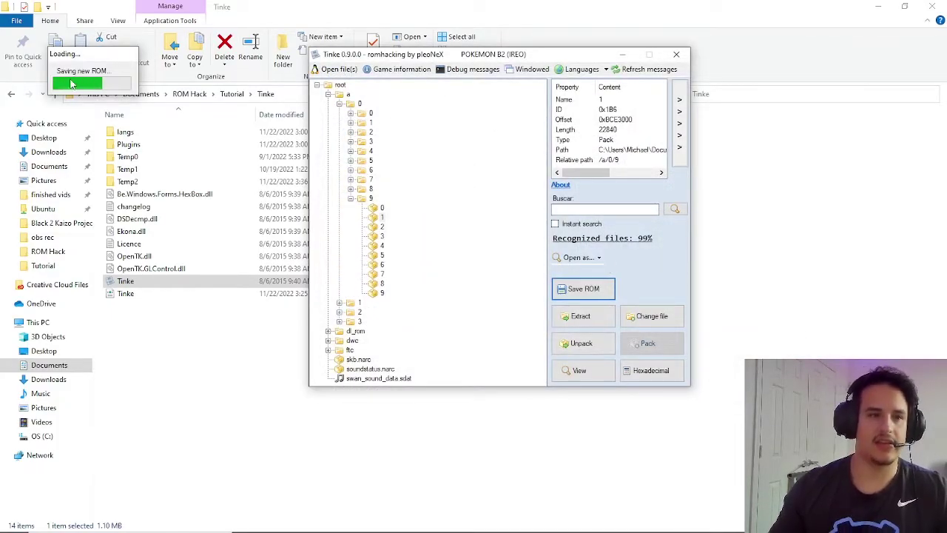
click(671, 56)
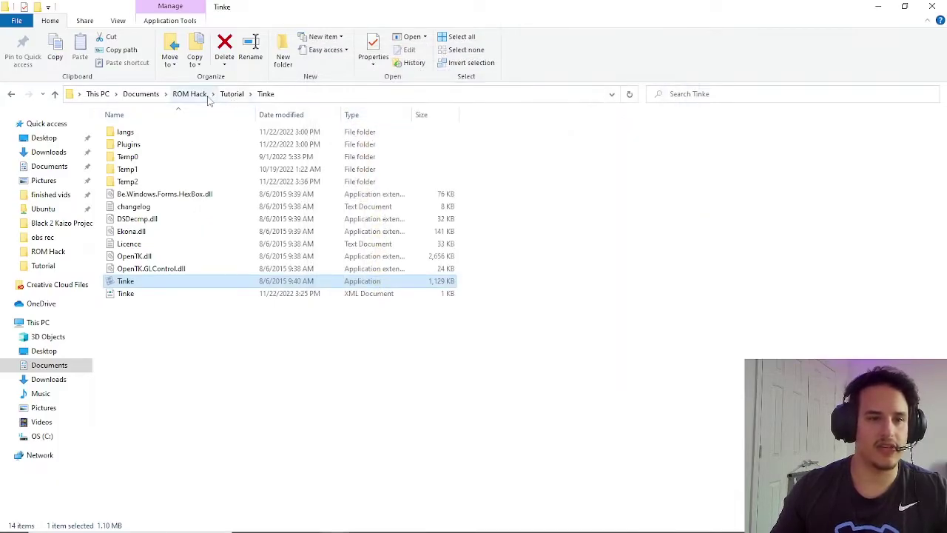
Step: Return to the Tutorial folder in File Explorer and select the saved Black2editedTrainers.nds
click(199, 96)
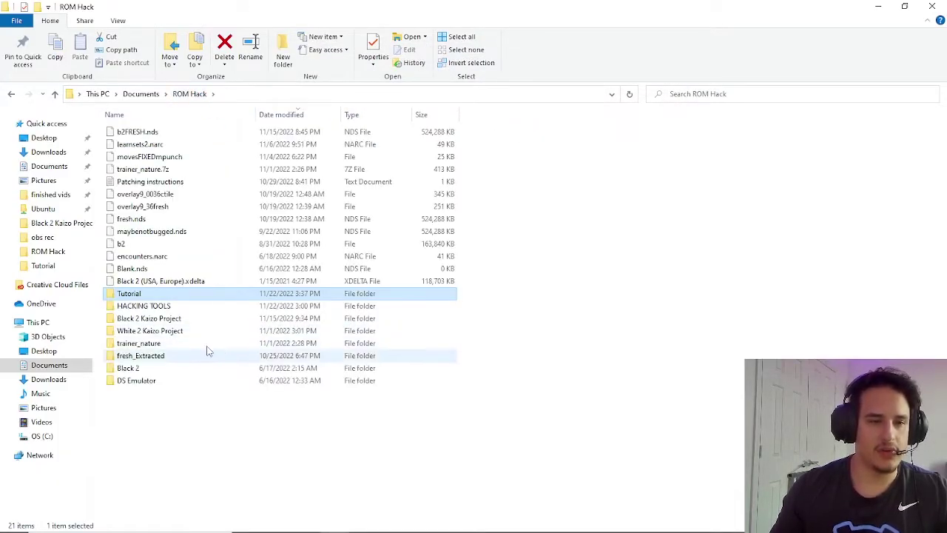
double_click(129, 294)
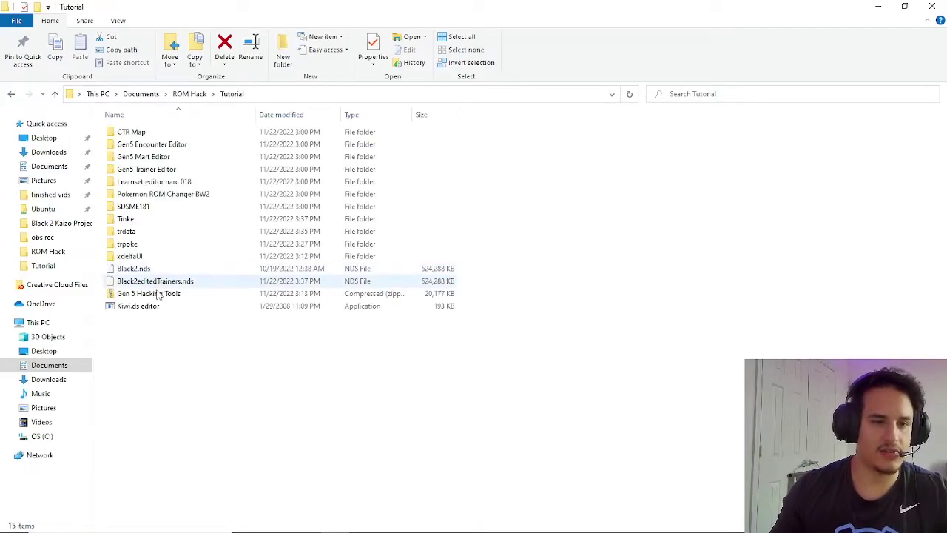
double_click(123, 284)
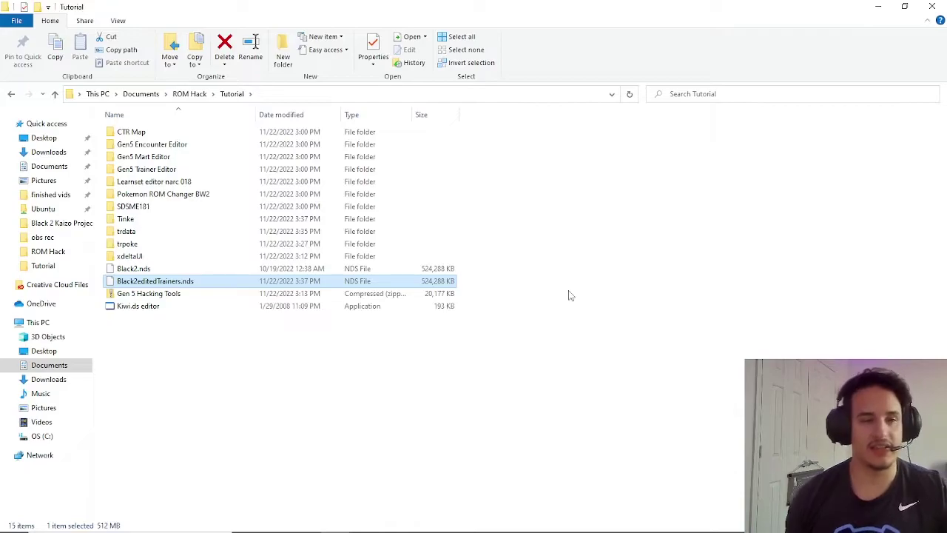
Step: Switch to the Bulbapedia walkthrough in the browser and examine the Route 20 trainers table, including Lass Isabel's entry
key(alt+Tab)
key(Tab)
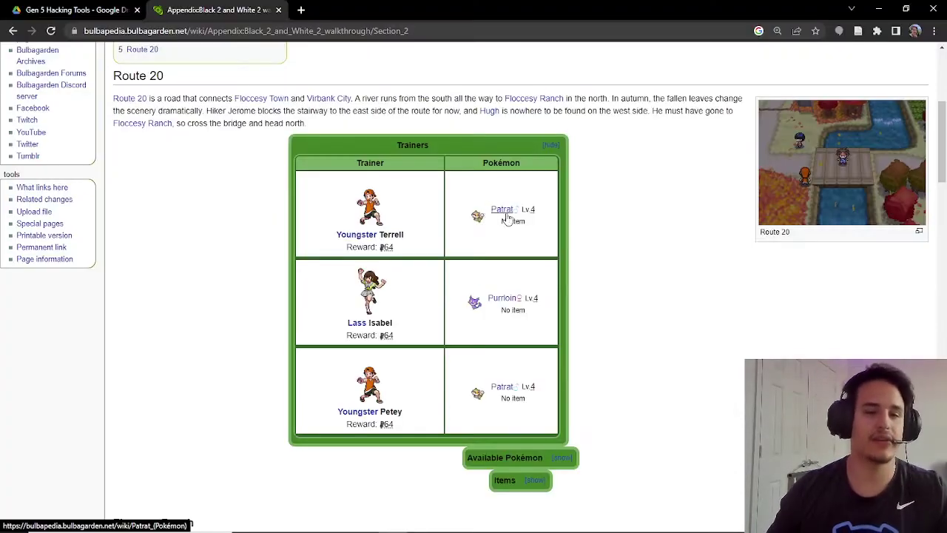
scroll(661, 258, up, 1)
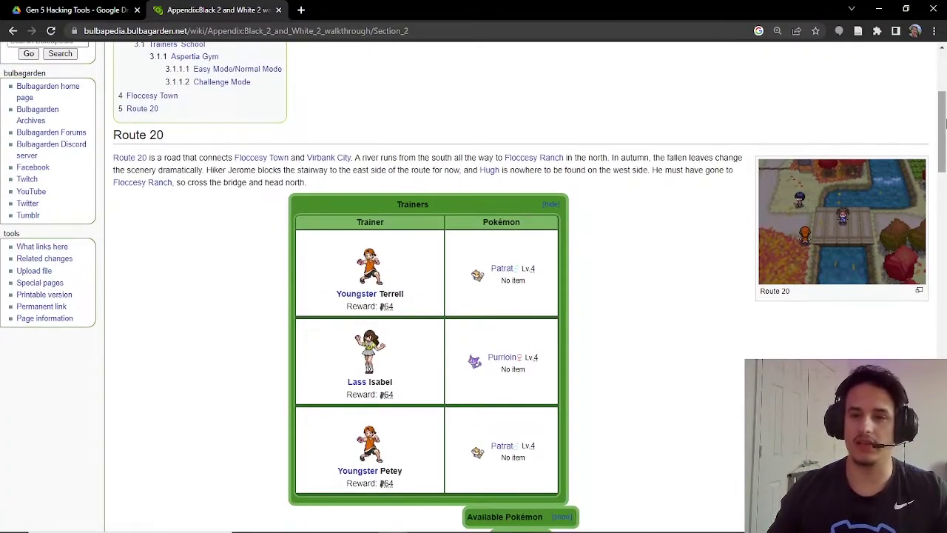
scroll(943, 203, down, 6)
drag(944, 203, 943, 147)
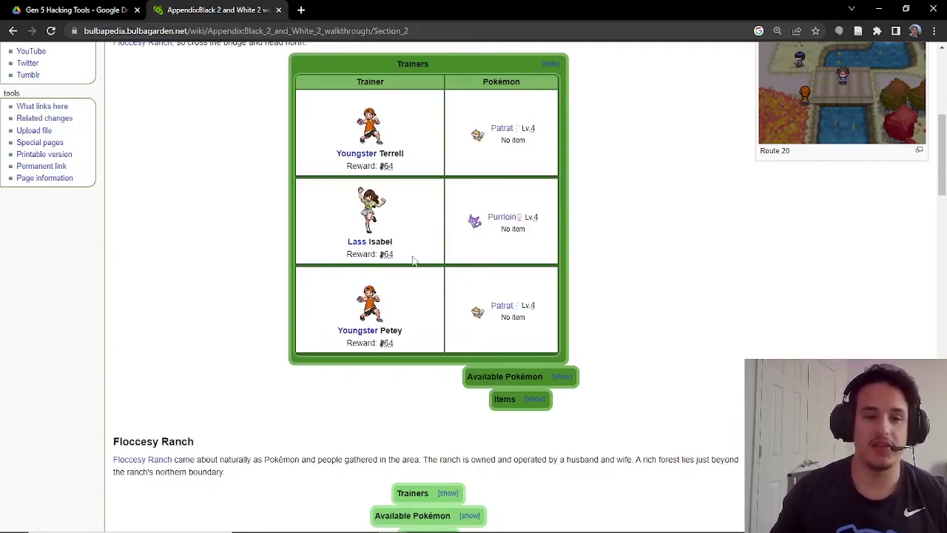
drag(413, 259, 361, 207)
click(649, 232)
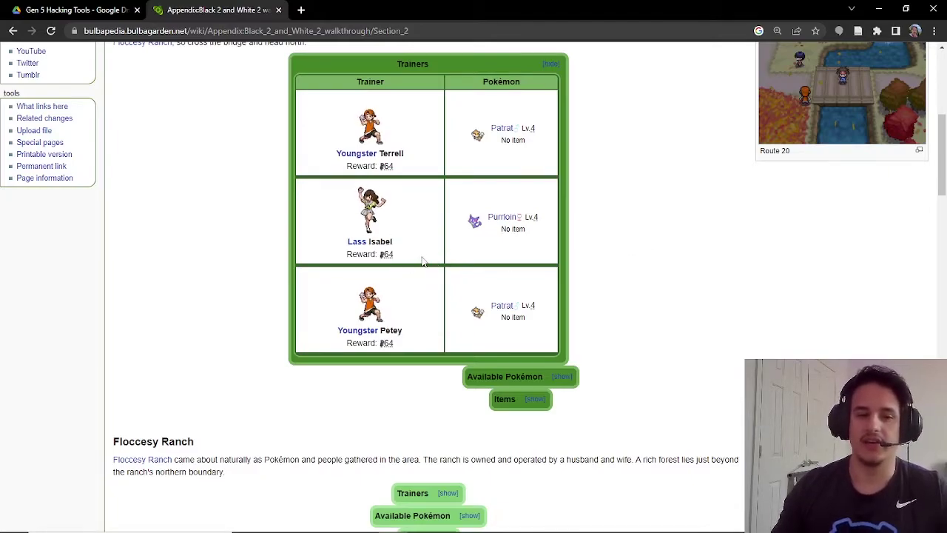
drag(334, 247, 366, 241)
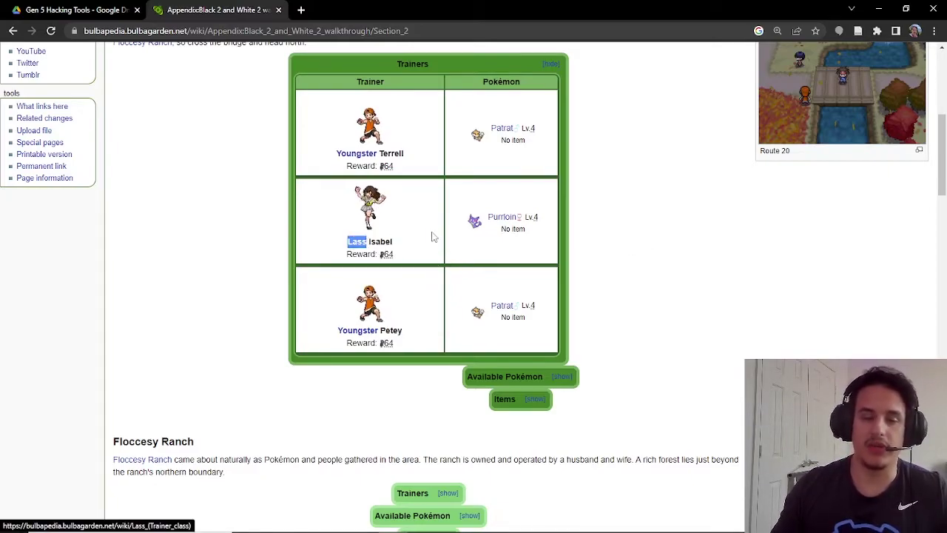
click(429, 238)
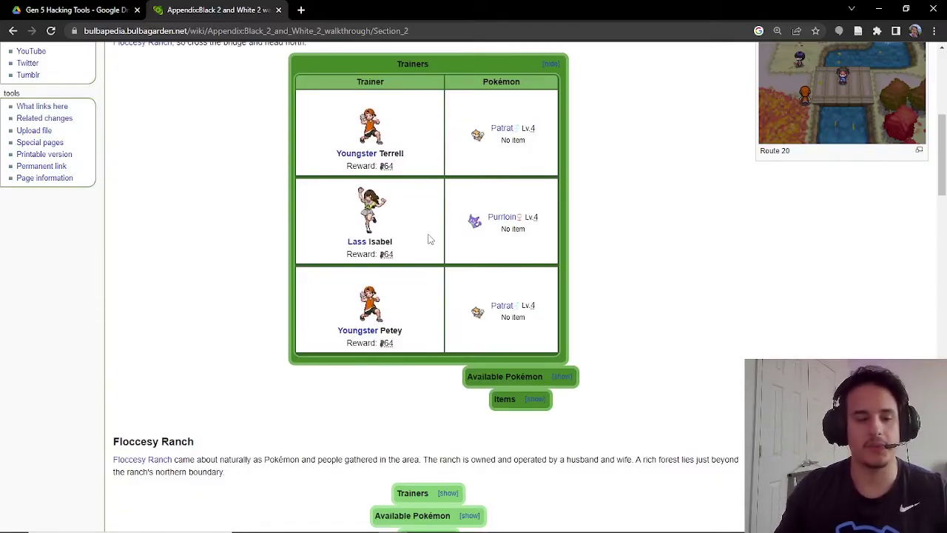
Step: Show the Gen 5 Hacking Tools folder in Google Drive in the browser
key(alt+Tab)
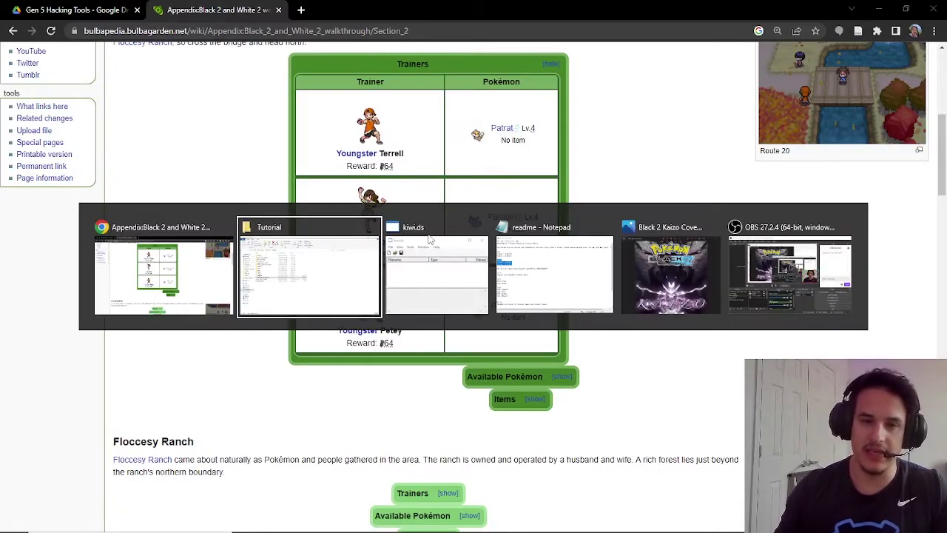
key(alt+Tab)
click(330, 272)
click(111, 9)
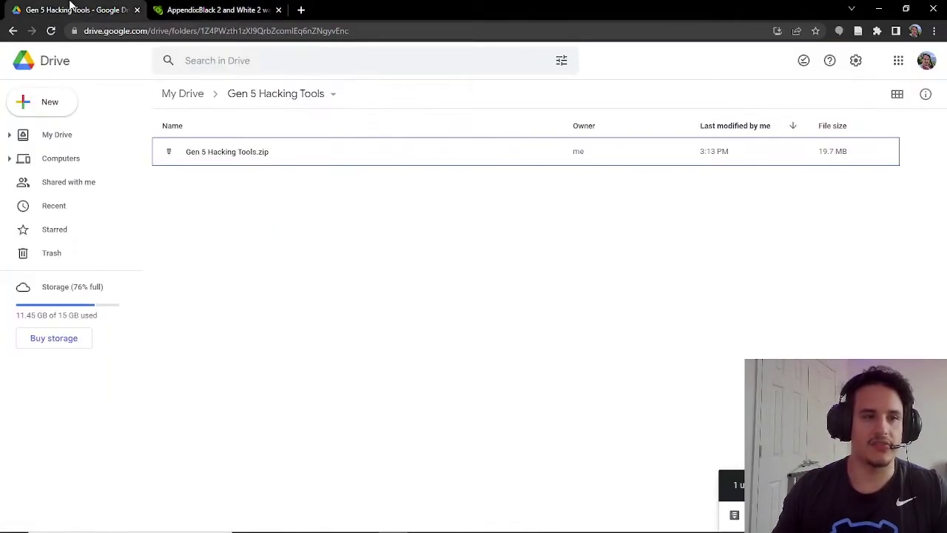